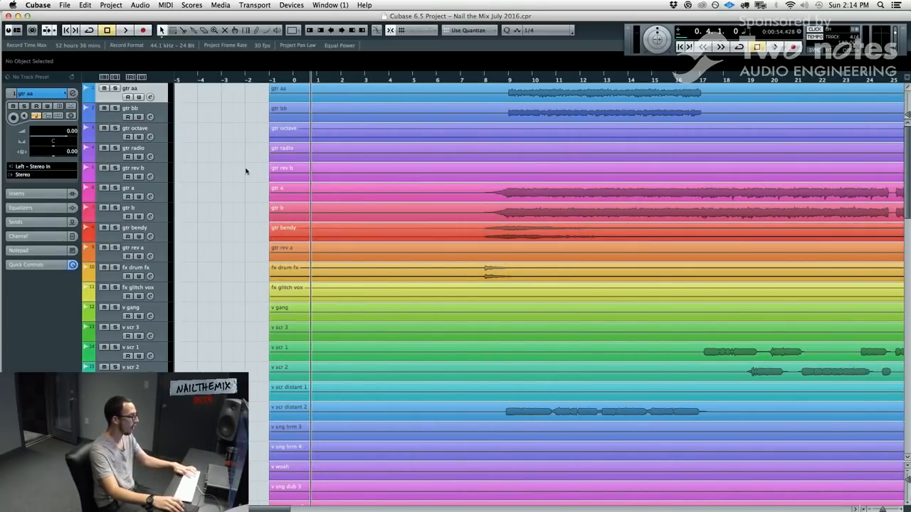
Add a tempo track to the project and move it above gtr aa as the first track
scroll(422, 213, right, 1)
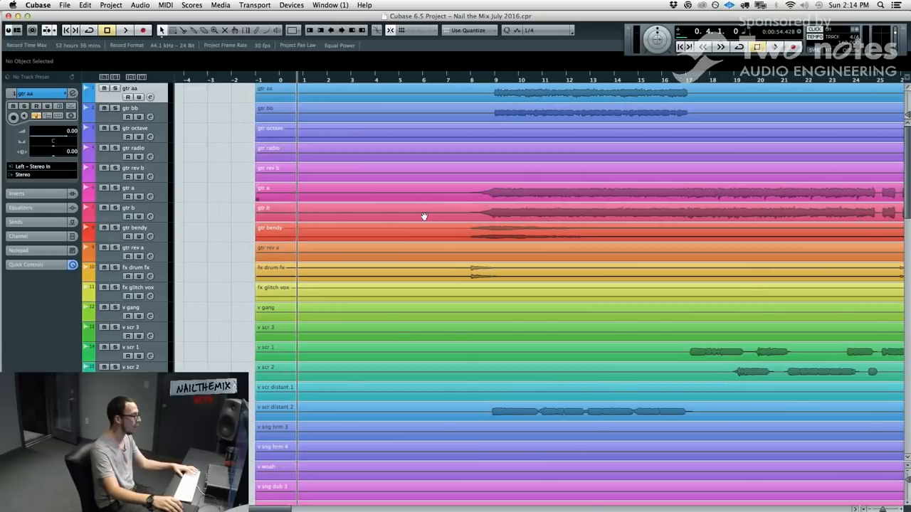
right_click(158, 88)
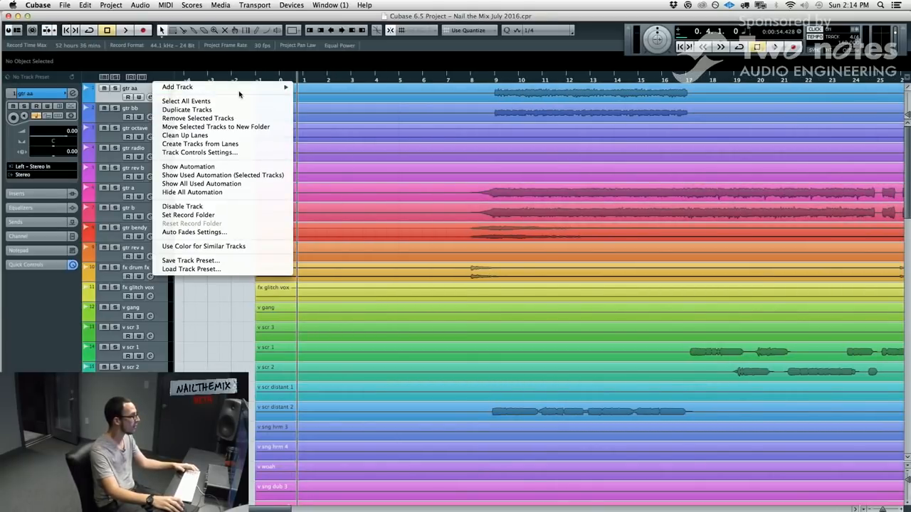
mouse_move(214, 88)
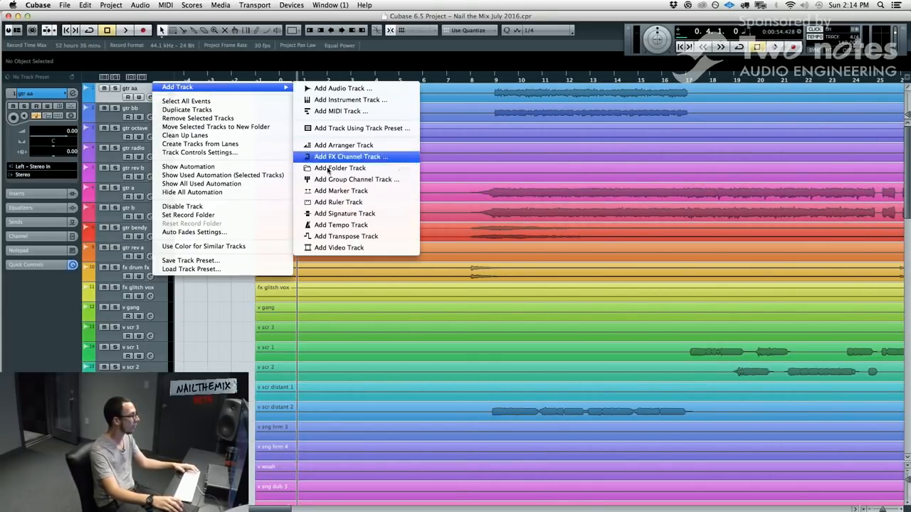
click(329, 225)
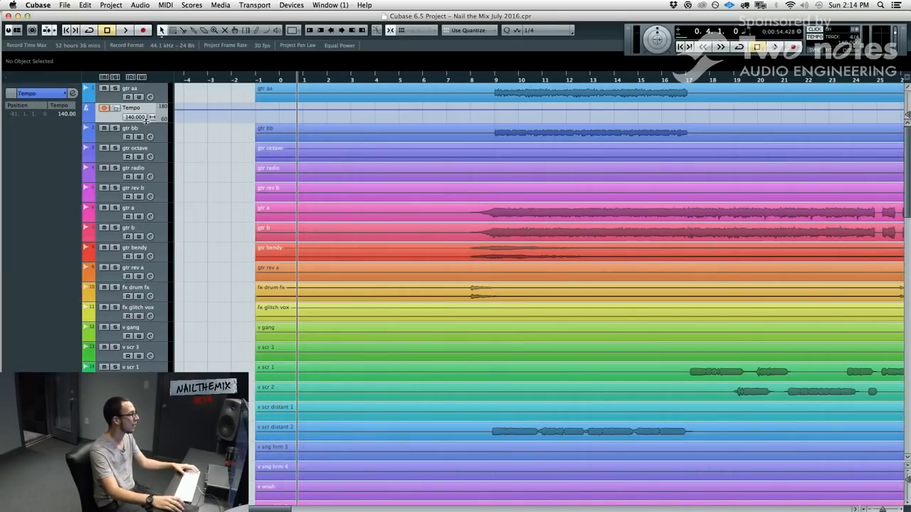
drag(150, 108, 150, 91)
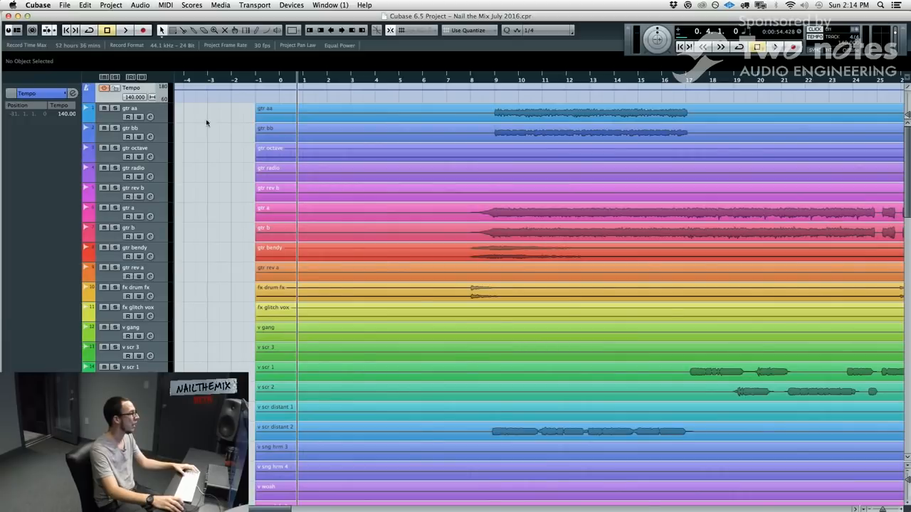
scroll(214, 128, left, 10)
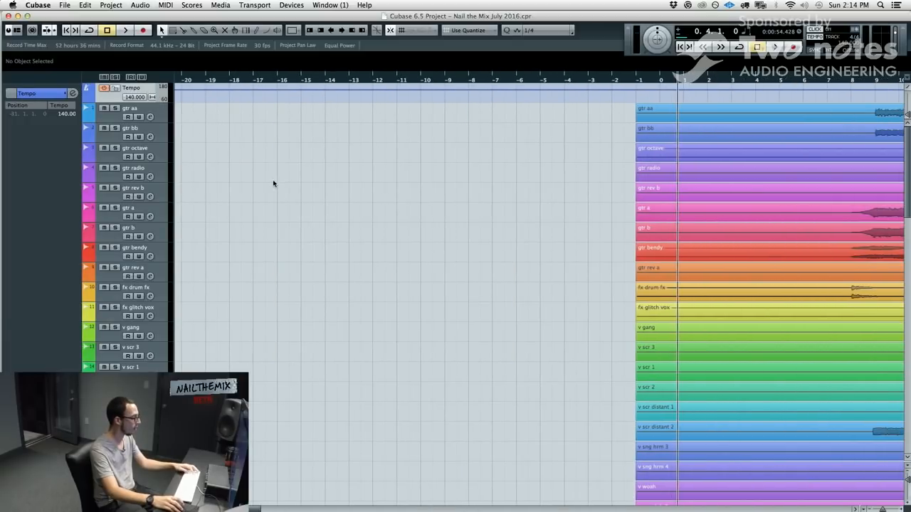
key(super+t)
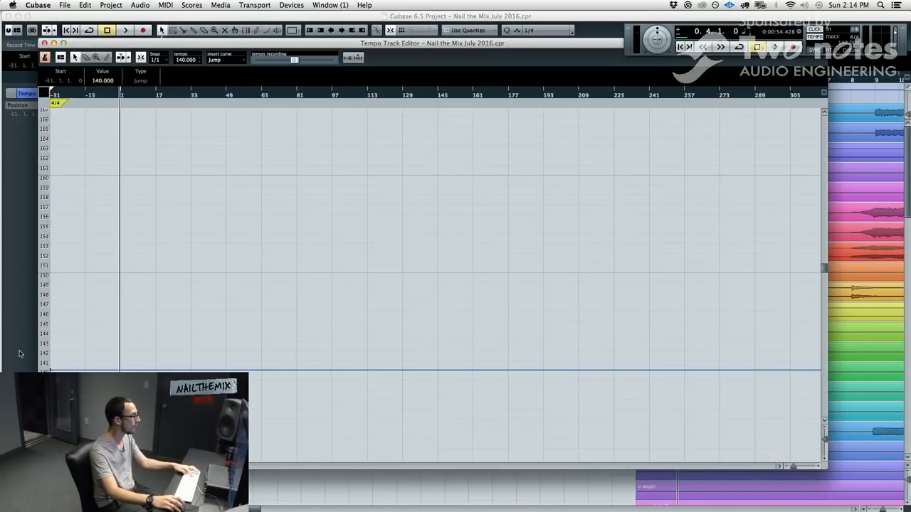
key(super+t)
scroll(204, 322, right, 6)
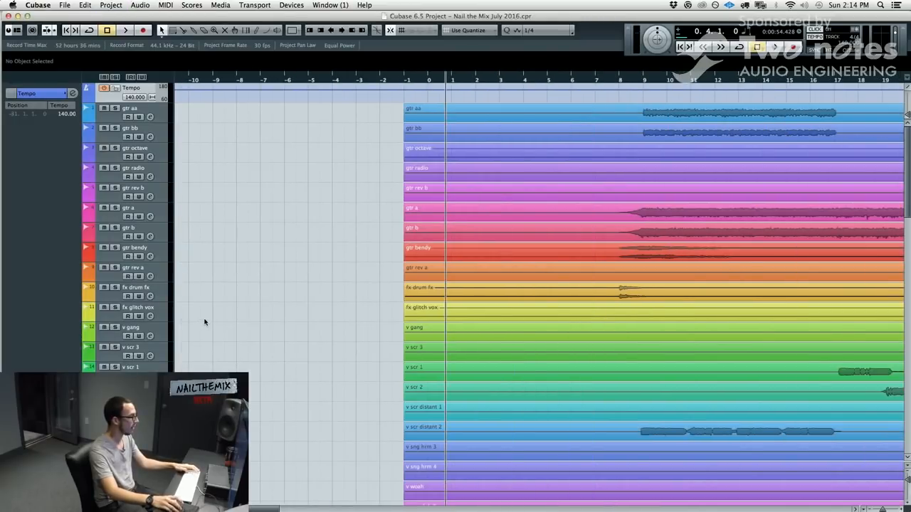
Open tempo overview.bmp from the tempo map folder in Finder, examine the song's tempo changes, and return to the Cubase project
mouse_move(1, 287)
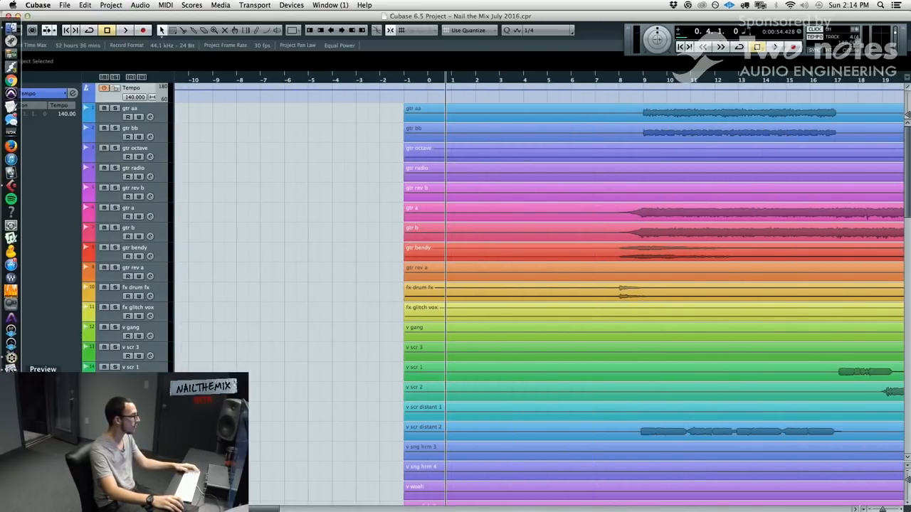
click(11, 357)
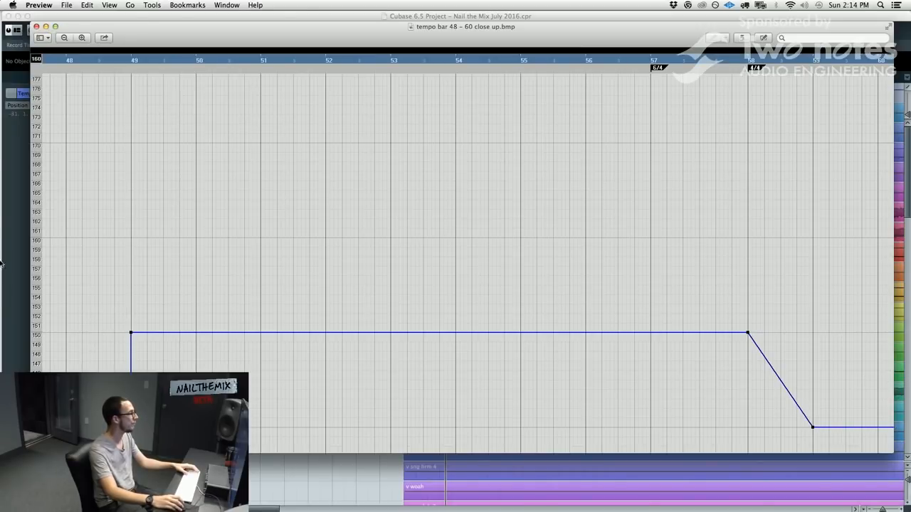
click(11, 29)
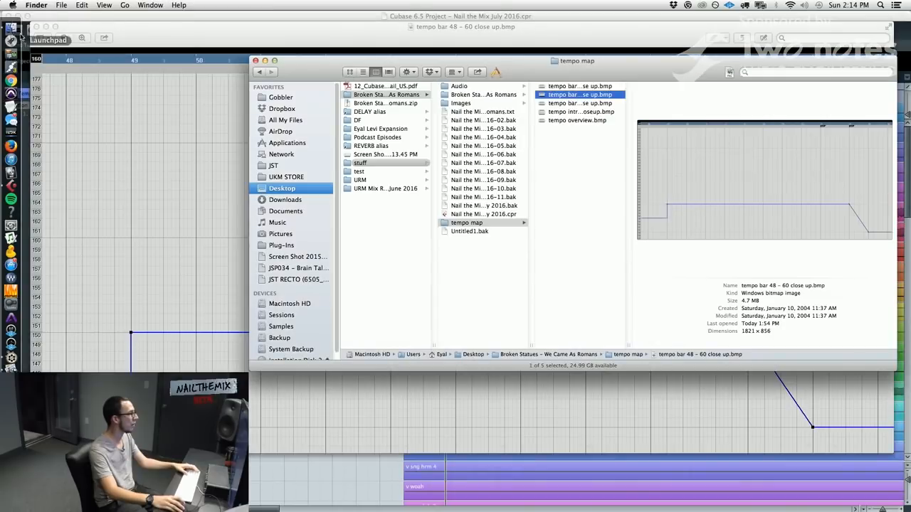
double_click(556, 121)
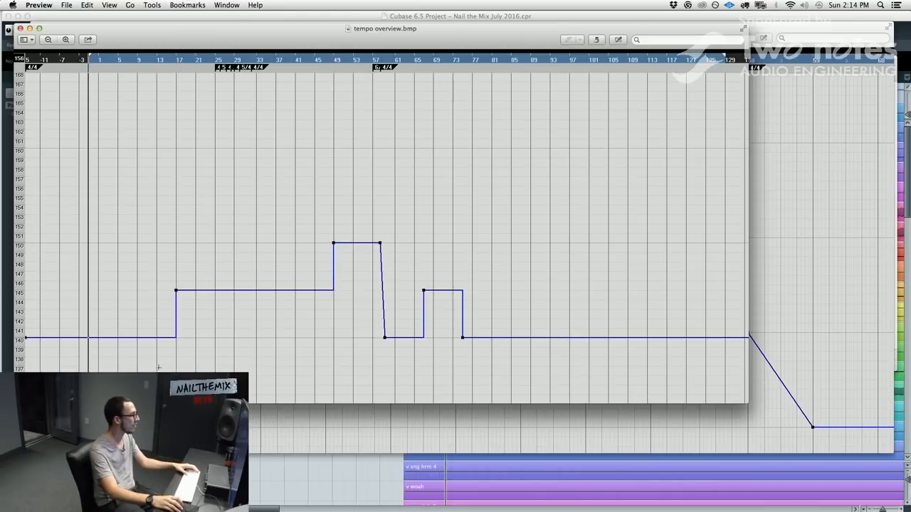
click(407, 488)
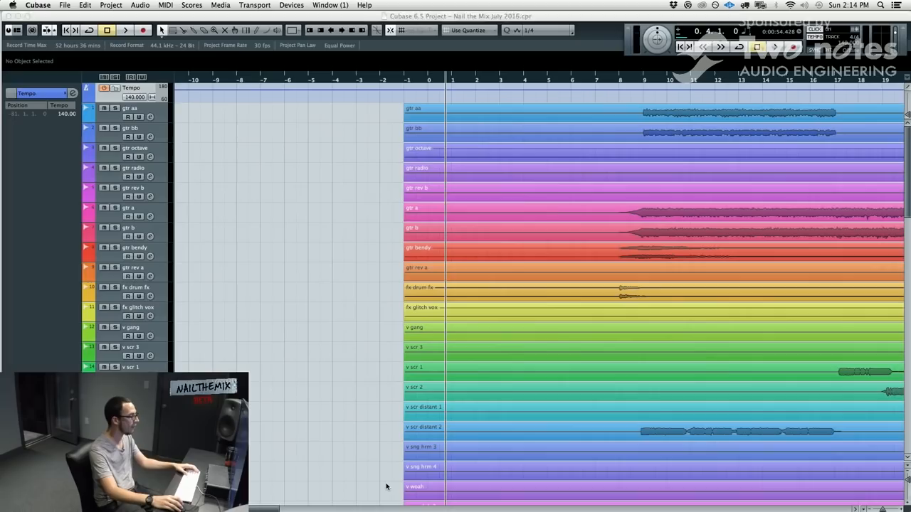
In the Tempo Track Editor, insert a jump tempo point at bar 17 and set its value to 145
key(super+t)
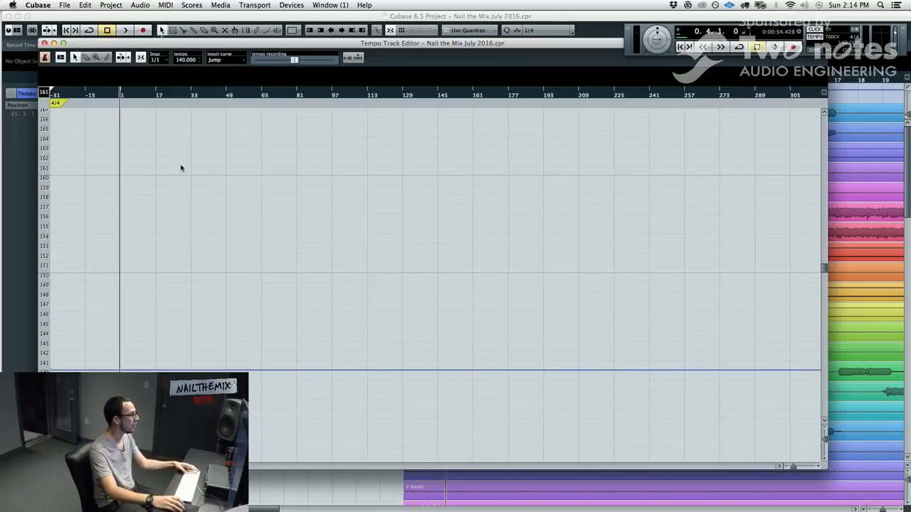
scroll(148, 146, up, 4)
click(200, 93)
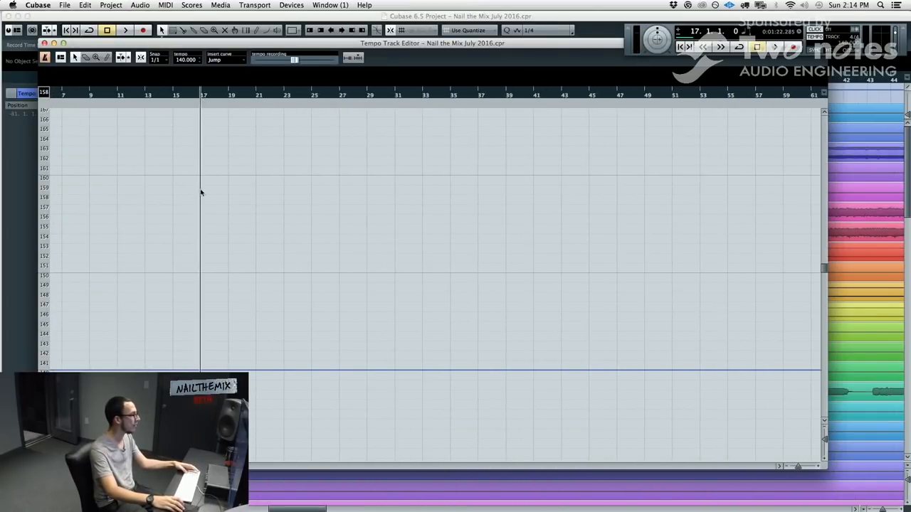
click(200, 325)
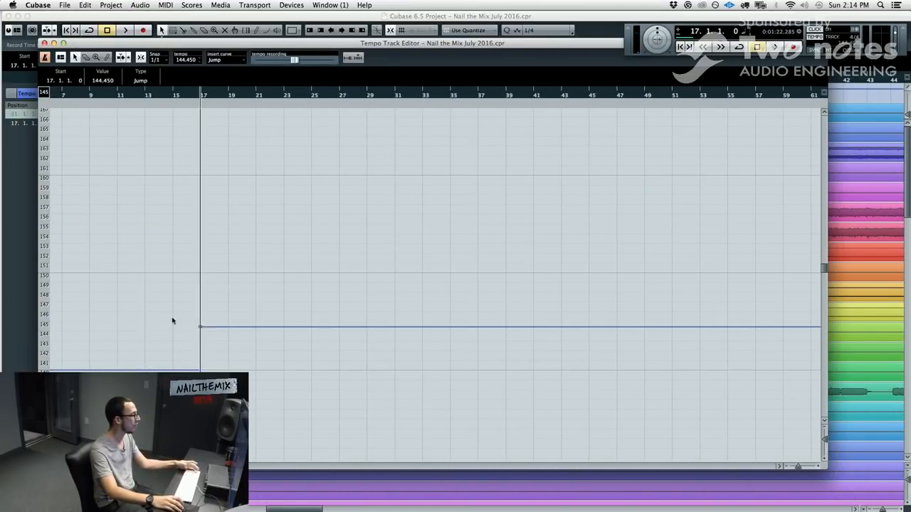
click(104, 81)
text(145)
key(Return)
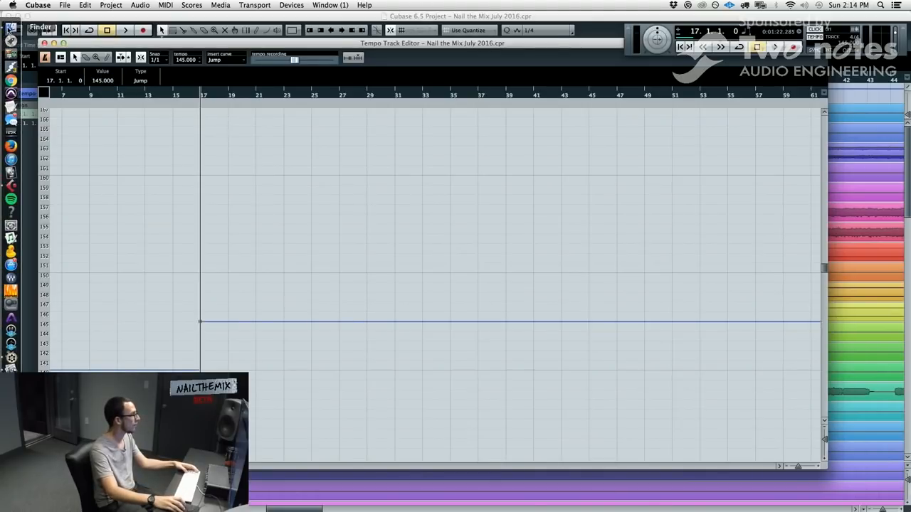
Reopen tempo overview.bmp to examine the time signature changes, and switch back to the Cubase project window
click(8, 31)
double_click(604, 121)
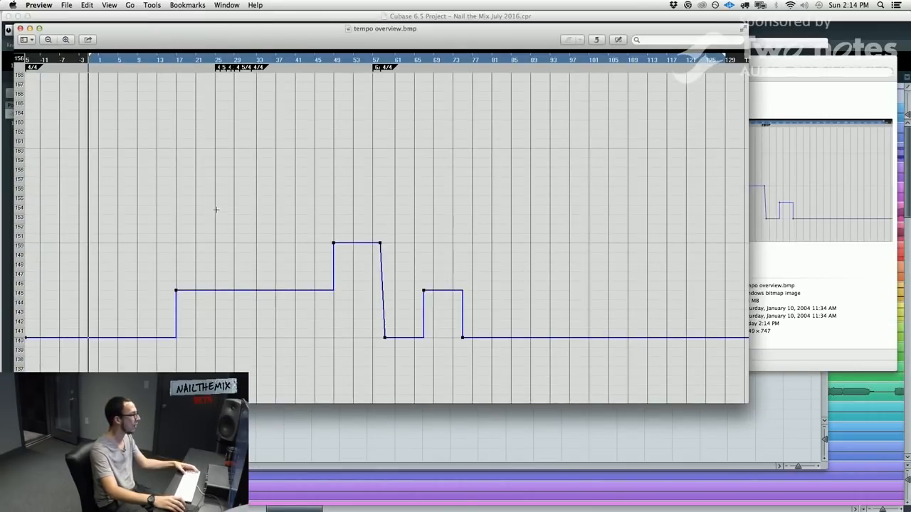
click(877, 422)
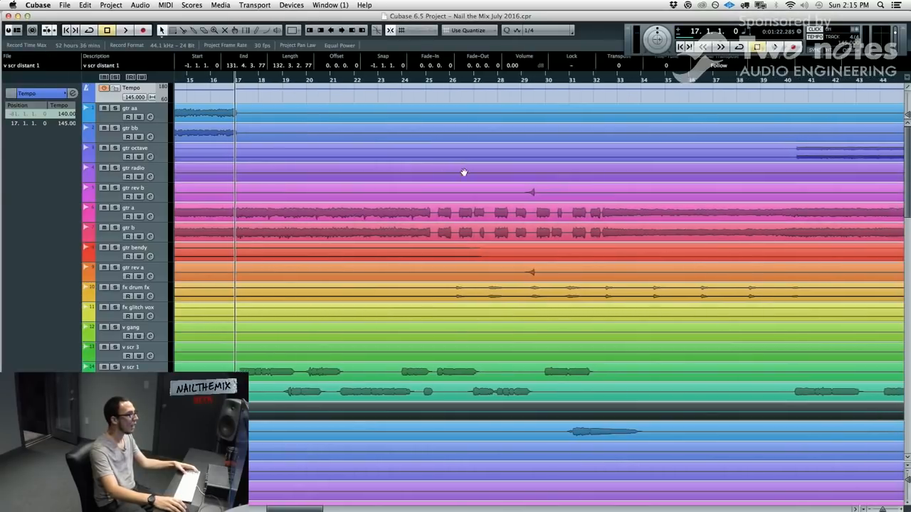
Place the project cursor at the start of bar 25
drag(464, 173, 434, 164)
scroll(404, 126, up, 6)
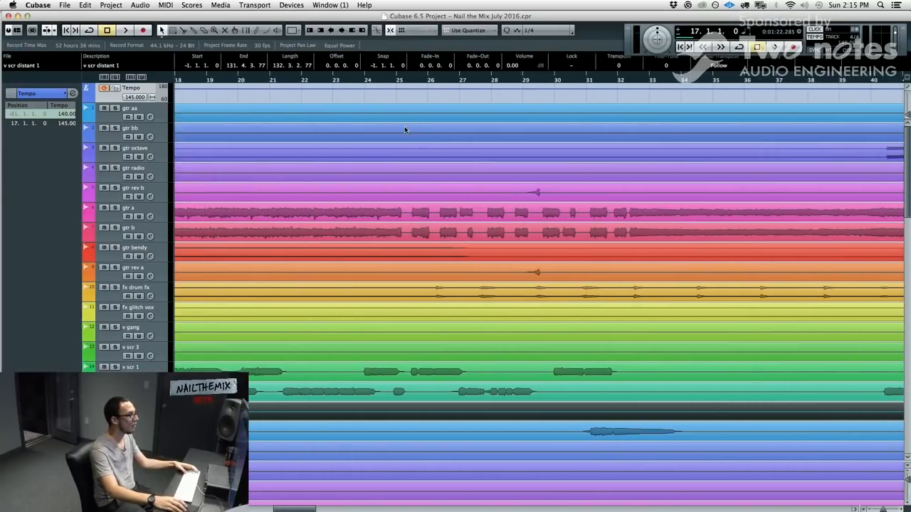
click(375, 81)
click(236, 84)
click(271, 81)
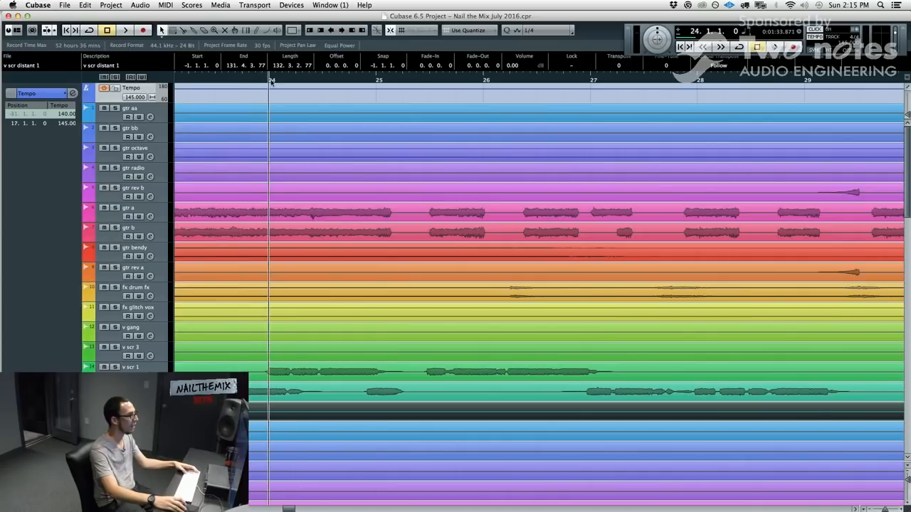
scroll(320, 100, right, 1)
click(358, 81)
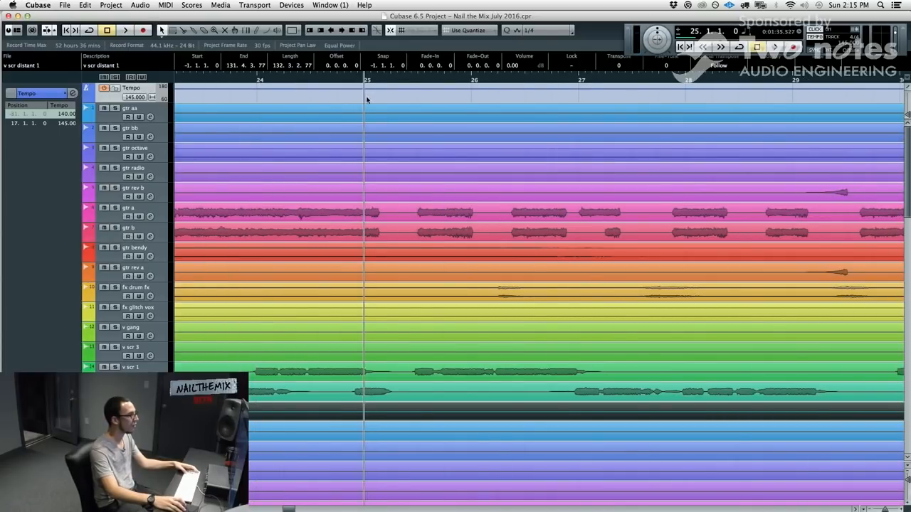
Add a signature track directly below the tempo track
right_click(136, 97)
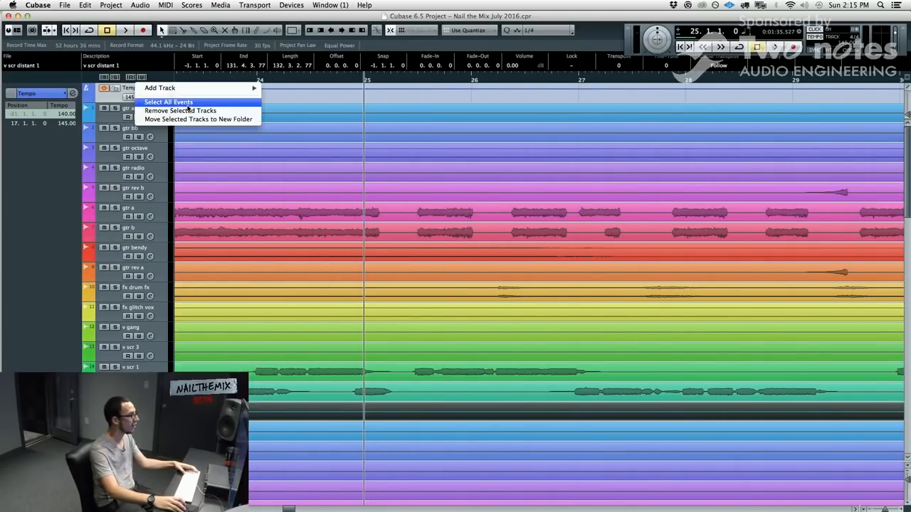
mouse_move(186, 91)
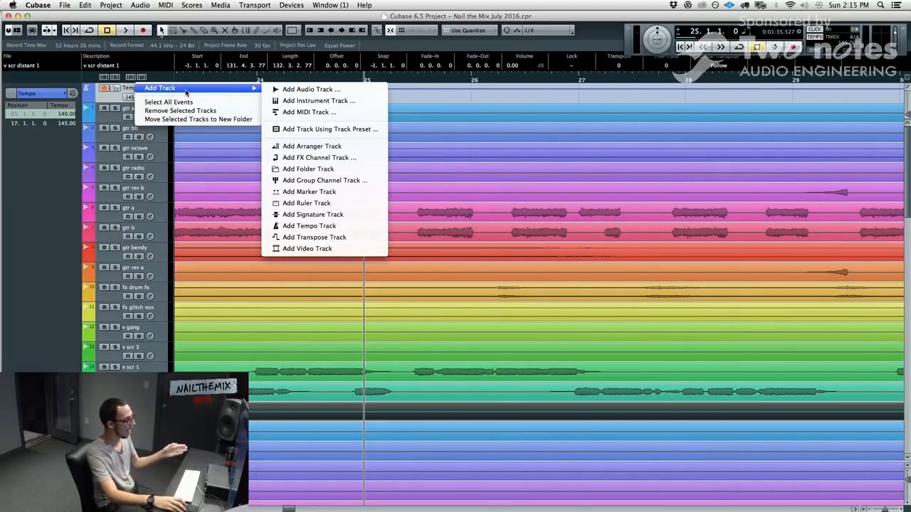
click(188, 90)
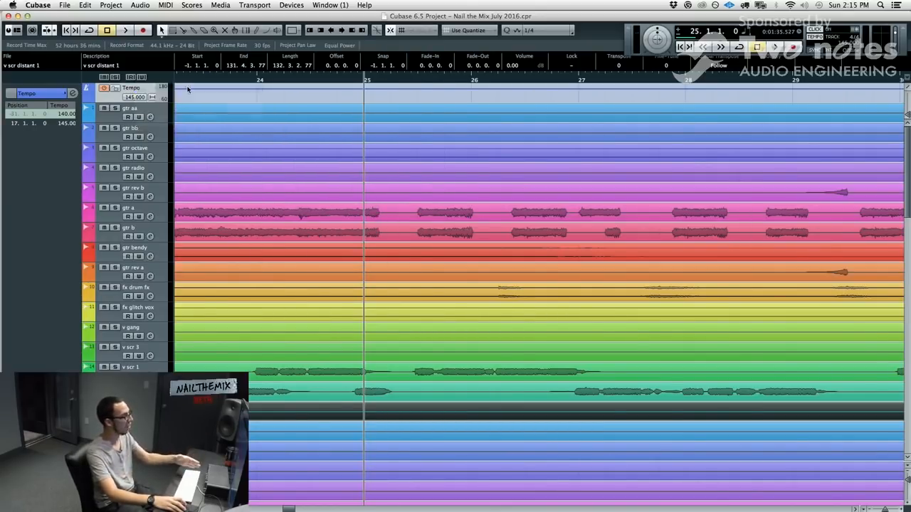
right_click(159, 88)
mouse_move(158, 89)
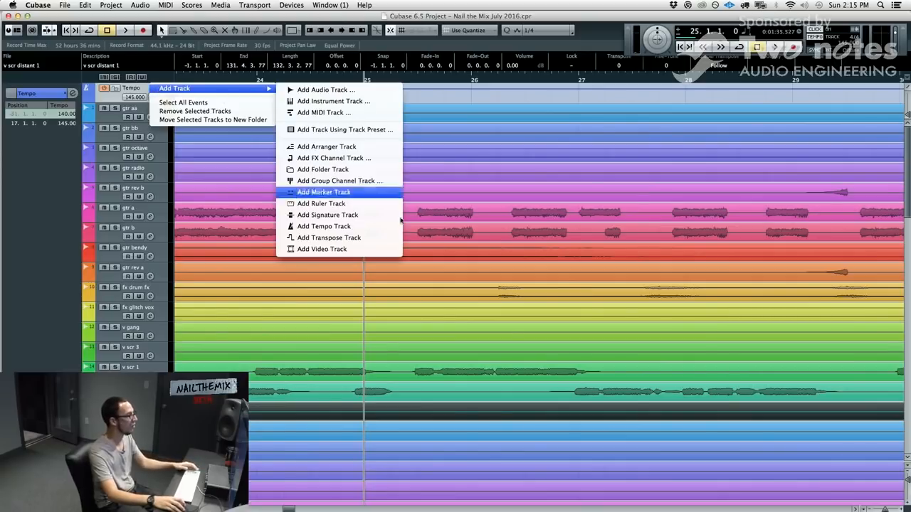
click(358, 215)
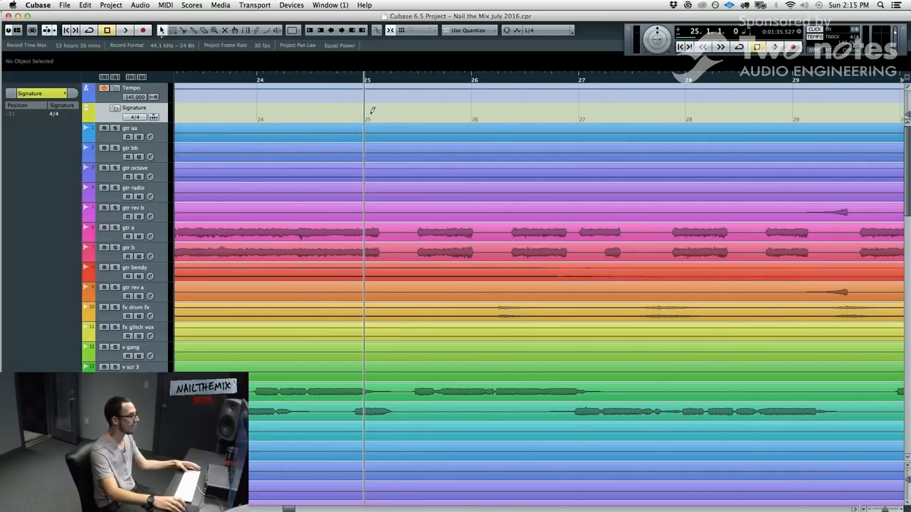
On the signature track, insert a 5/4 time signature at bar 25 and a 4/4 time signature at bar 26
click(374, 118)
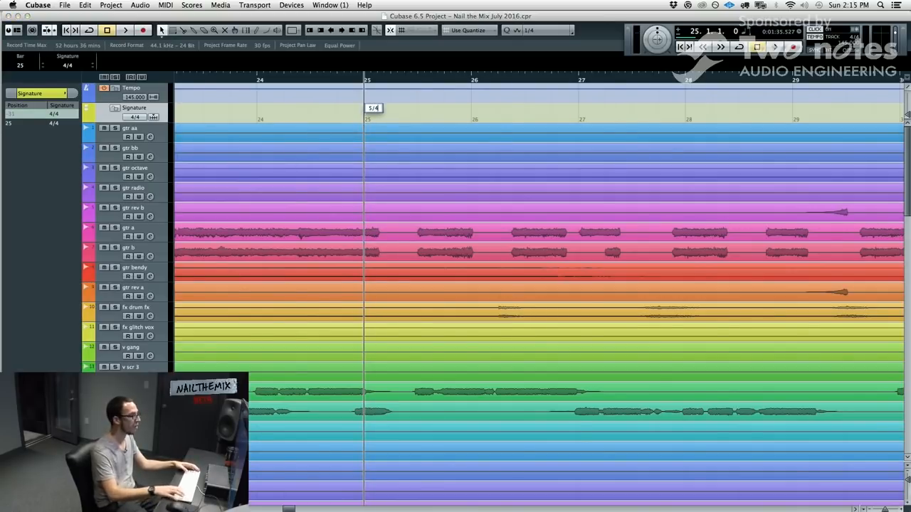
key(Return)
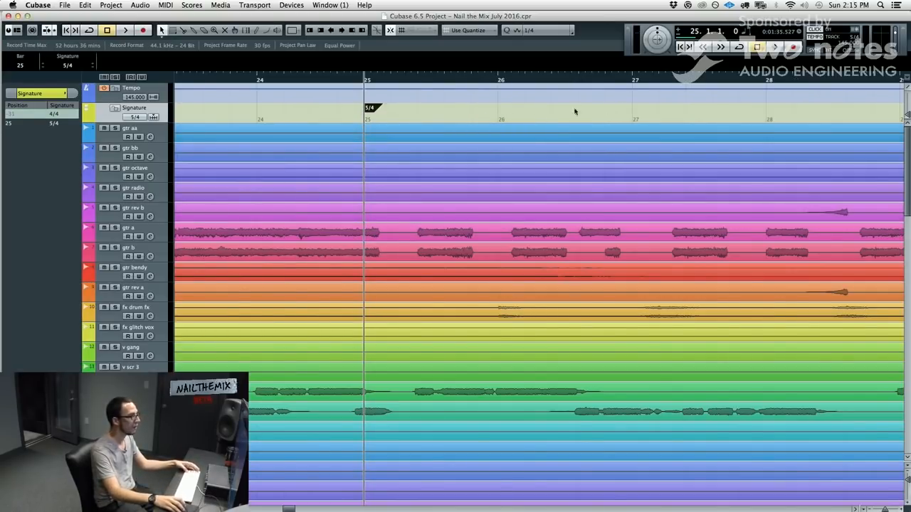
click(510, 120)
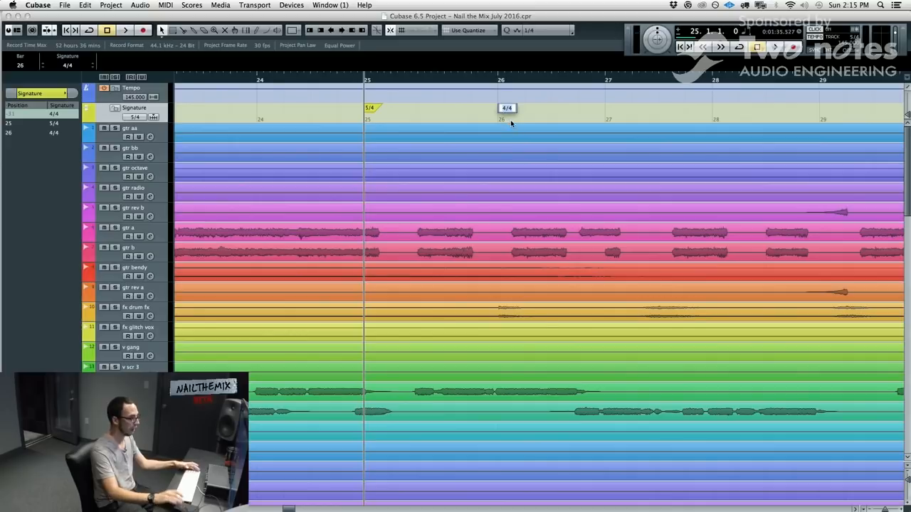
Insert a 5/4 time signature at bar 28 and a 4/4 time signature at bar 29 on the signature track
click(723, 112)
text(5/4)
key(Return)
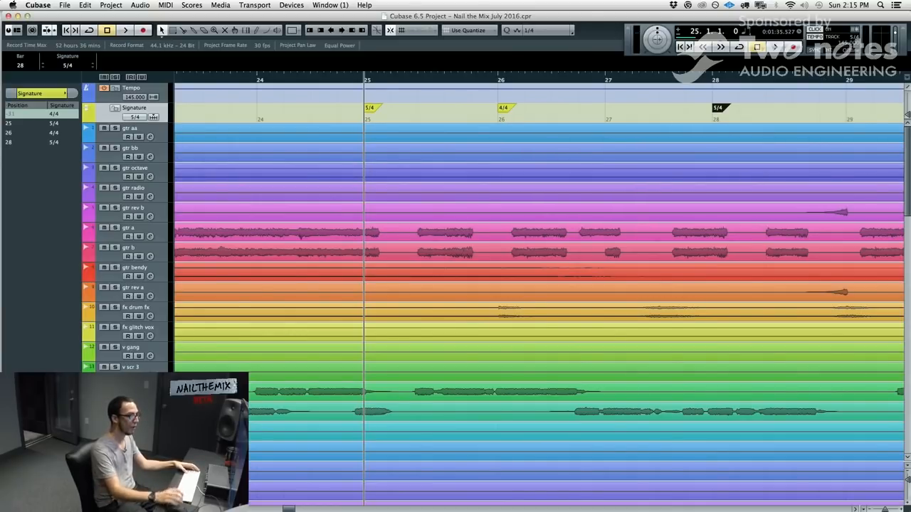
scroll(229, 278, right, 1)
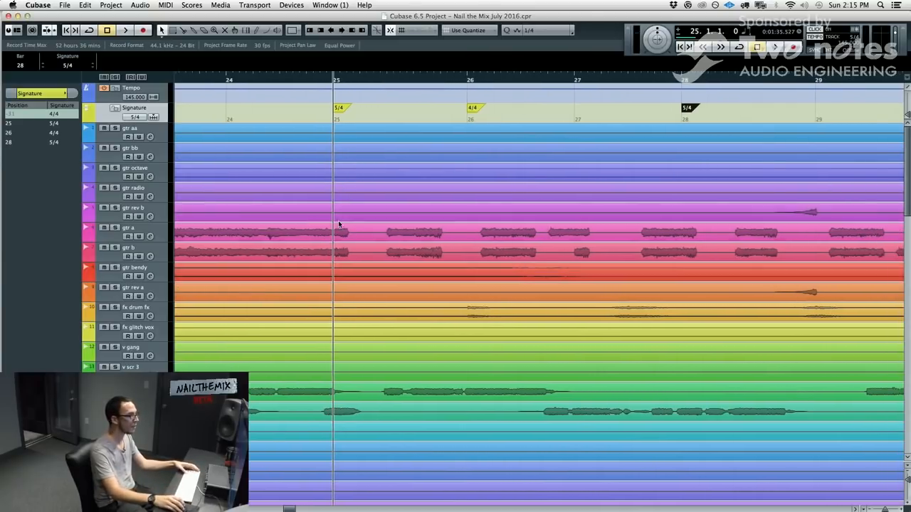
key(g)
scroll(370, 202, right, 1)
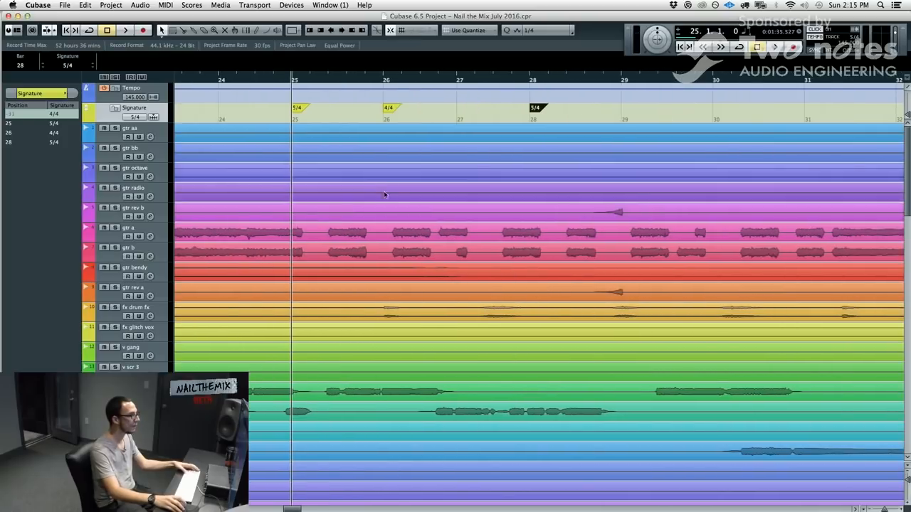
click(625, 112)
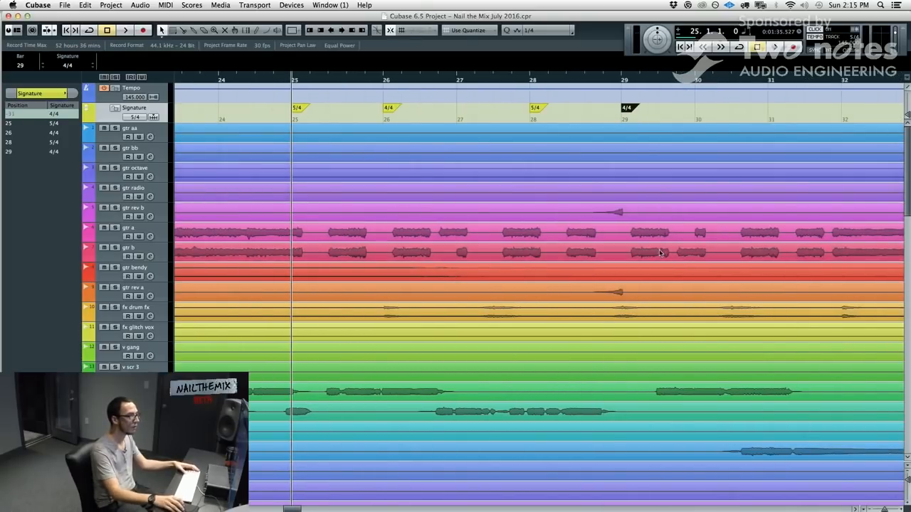
Play the song from bar 25 to check the new time signatures against the audio
scroll(513, 180, right, 1)
scroll(528, 171, right, 1)
key(space)
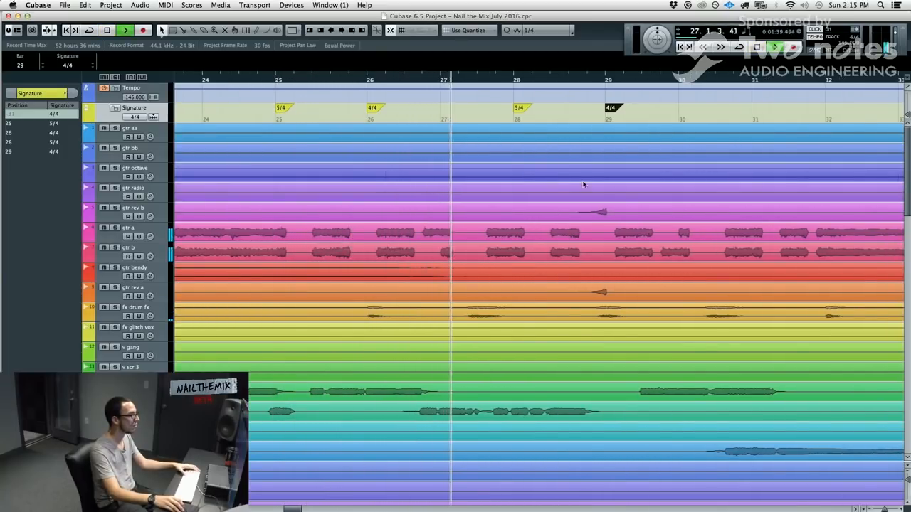
Follow the playback through the signature changes up to bar 33 and stop it
scroll(515, 196, right, 3)
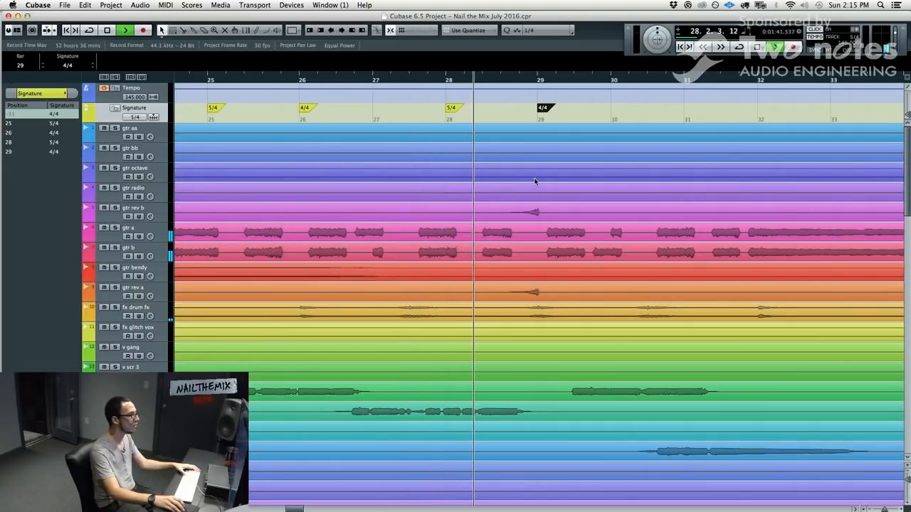
scroll(451, 199, right, 6)
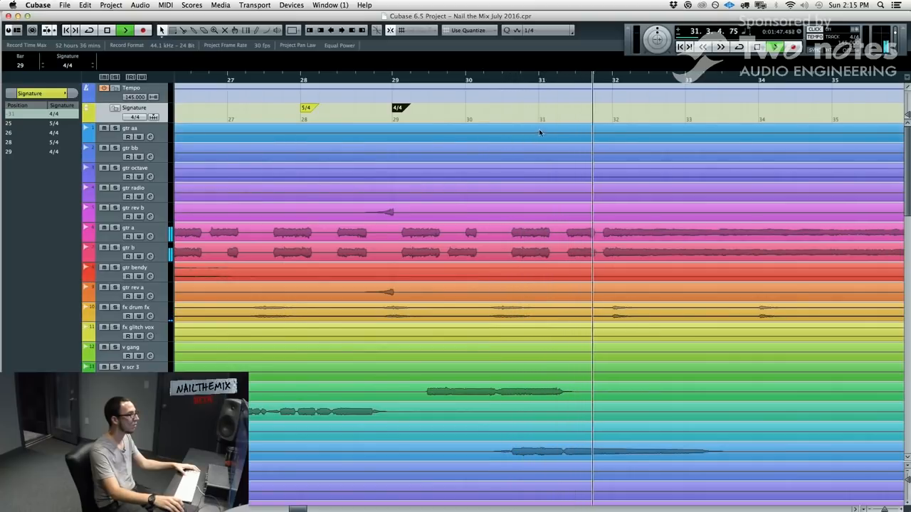
key(g)
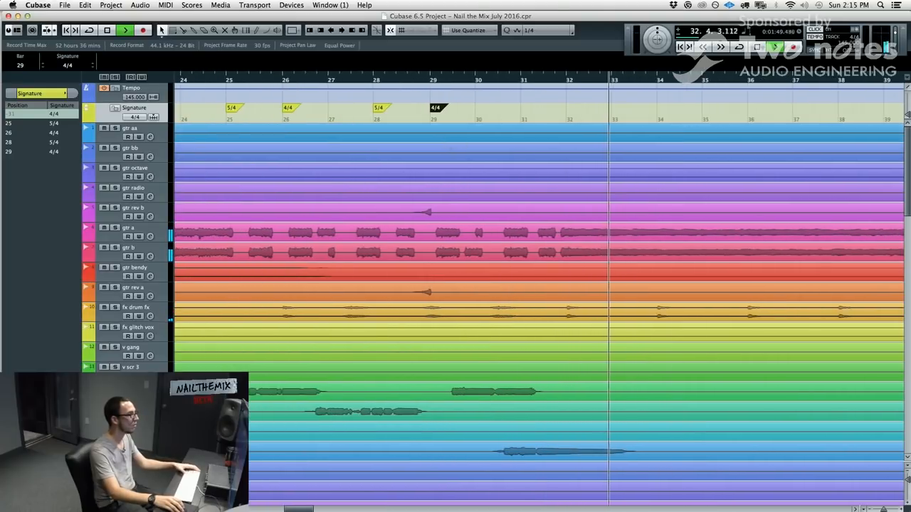
key(space)
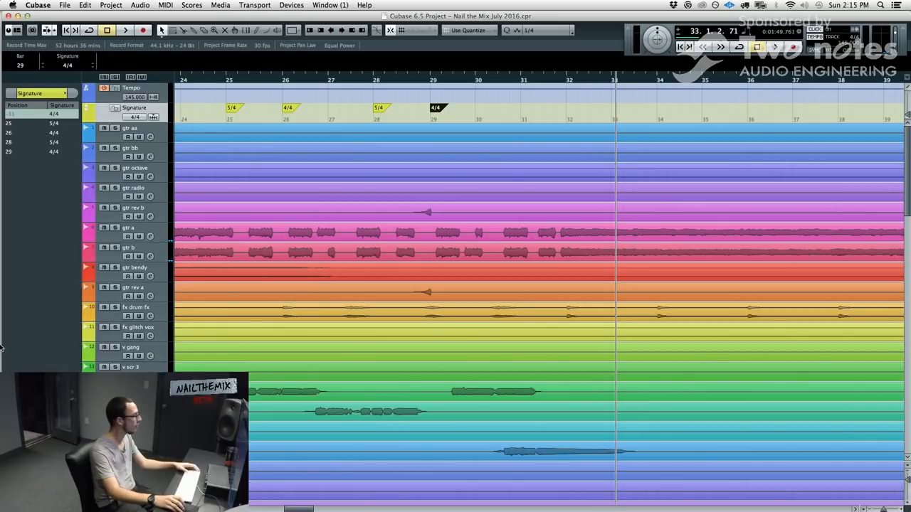
Open "tempo bar 16 - 33 close up.bmp" from the tempo map folder, read its time signature changes, and return to the Cubase project
click(10, 366)
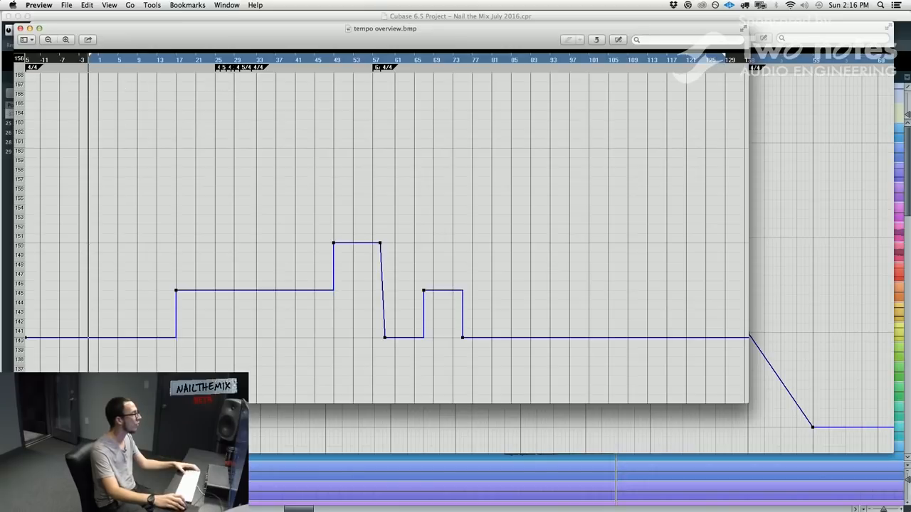
click(6, 28)
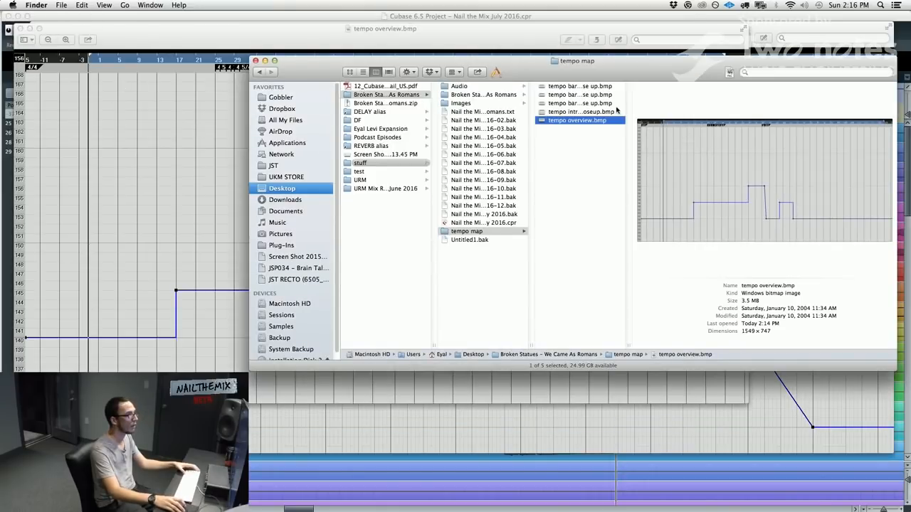
click(580, 86)
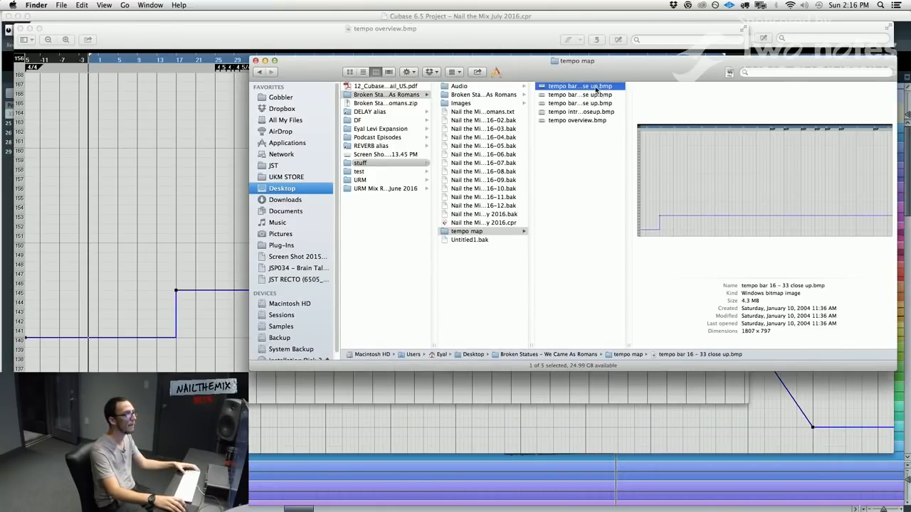
double_click(595, 89)
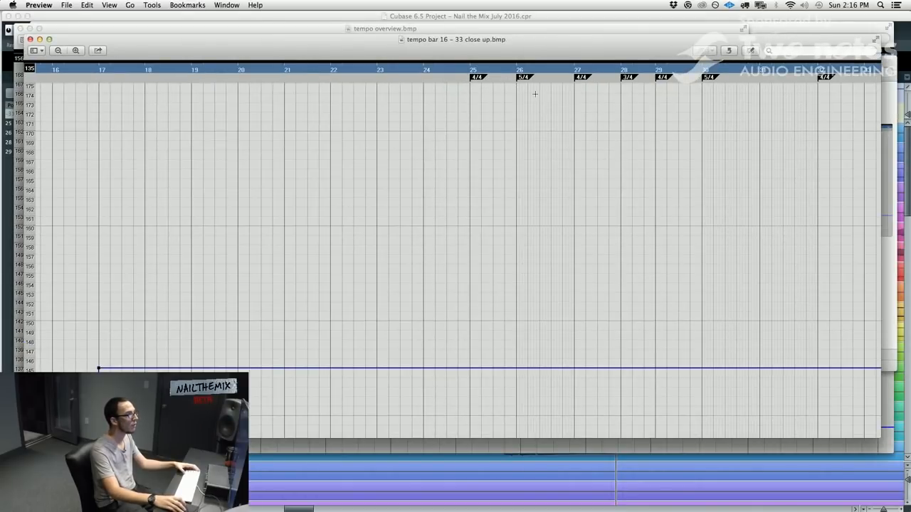
click(909, 180)
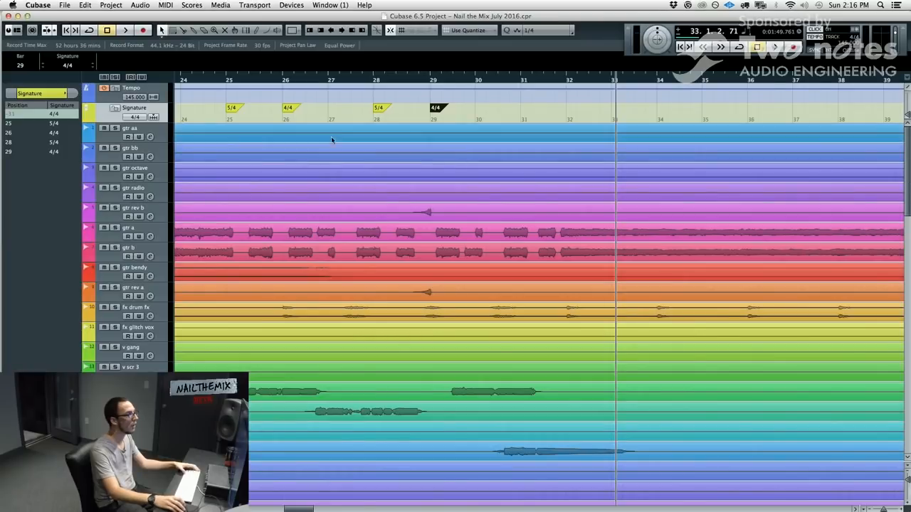
Delete the four time signature changes at bars 25, 26, 28 and 29 from the signature track
scroll(430, 166, left, 4)
click(373, 81)
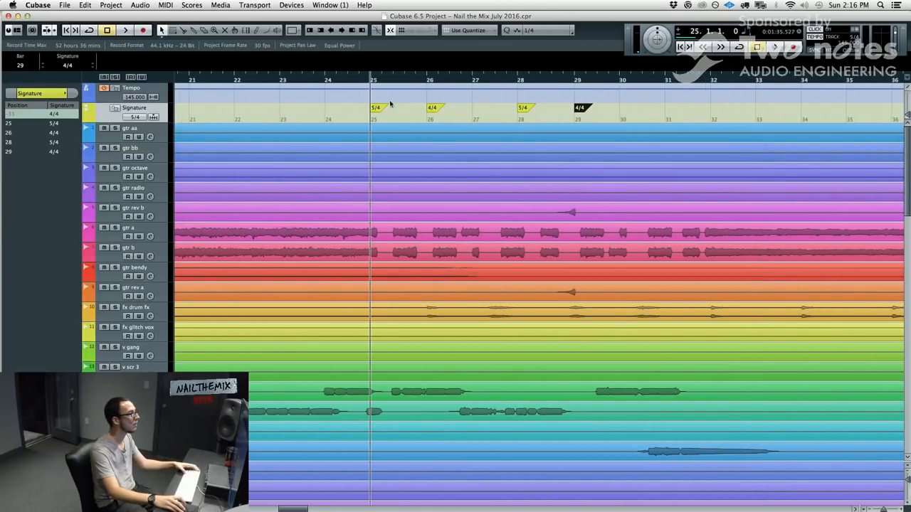
click(379, 108)
key(Delete)
key(Delete)
key(Delete)
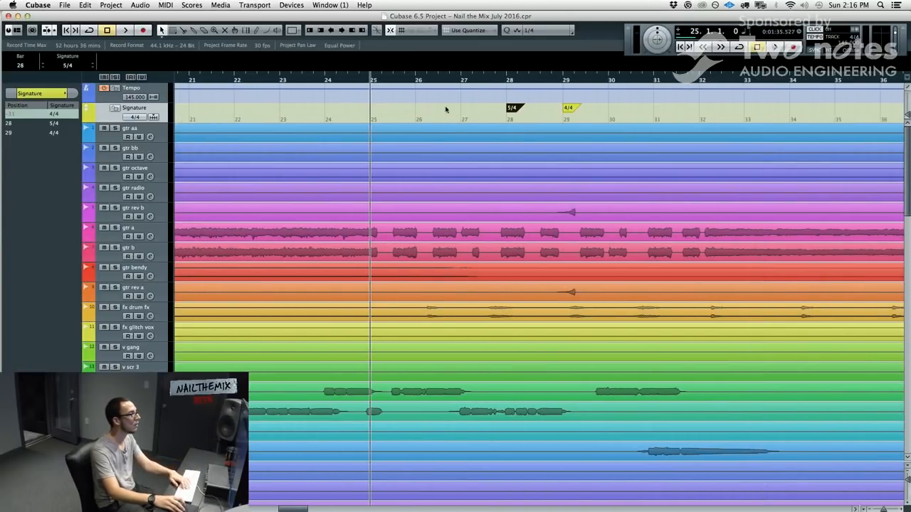
key(Delete)
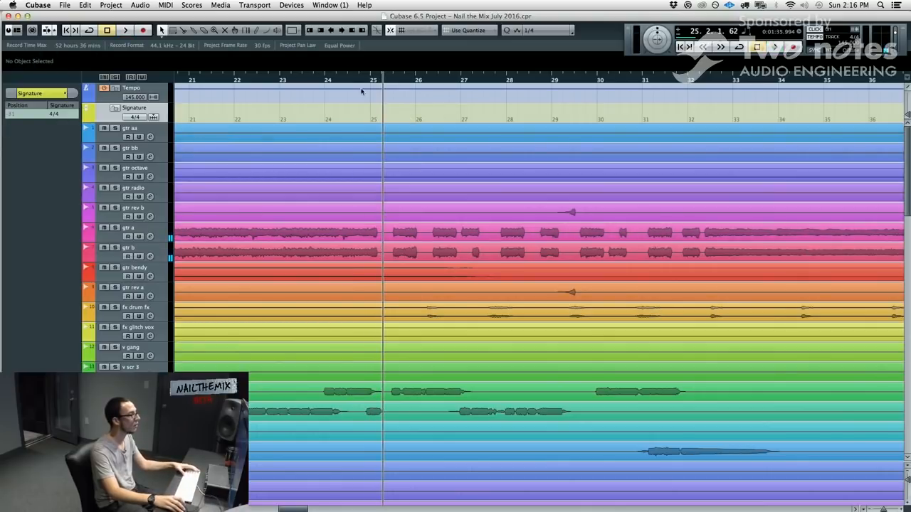
Check the bar 16–33 close-up image, and play the song in Cubase from bar 16 across the tempo change at bar 17
mouse_move(4, 61)
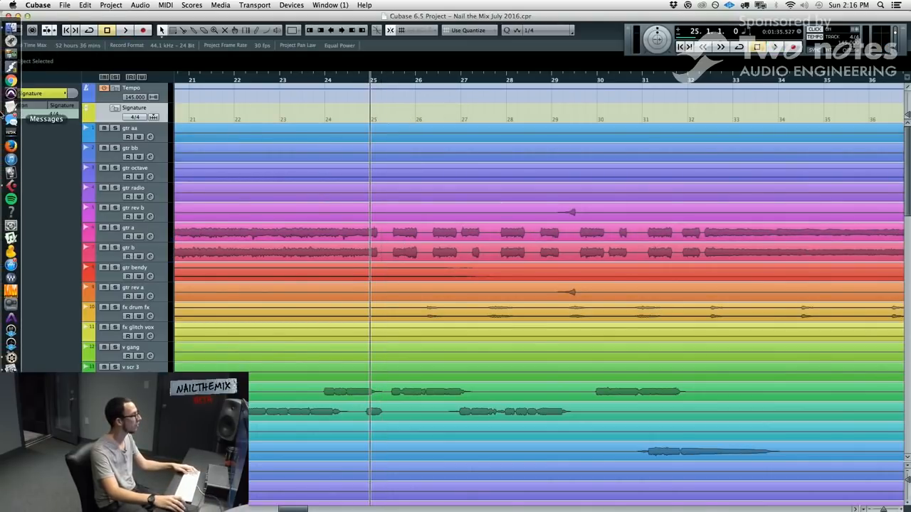
click(11, 367)
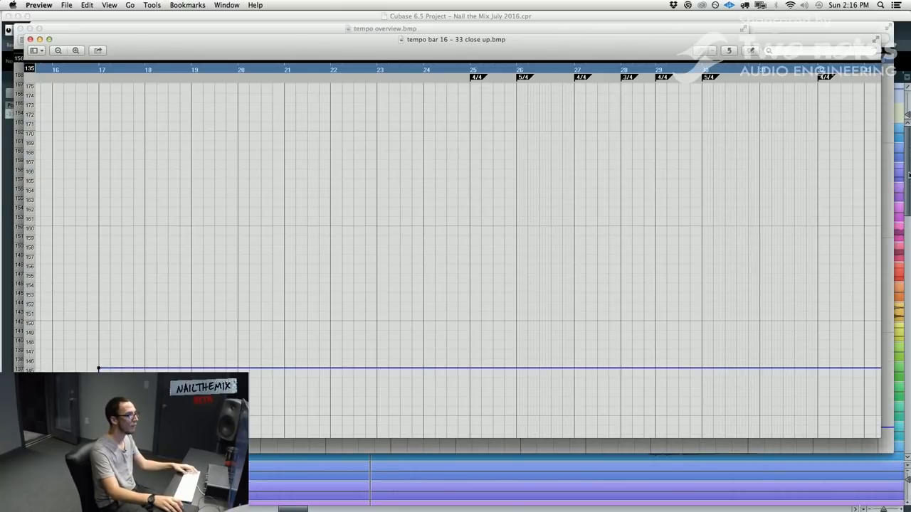
click(908, 175)
drag(299, 159, 528, 154)
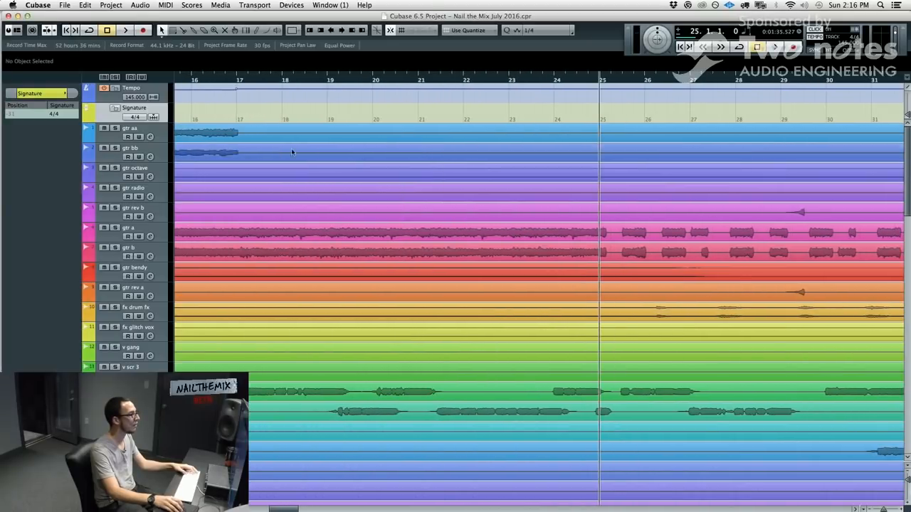
drag(264, 151, 412, 152)
click(369, 83)
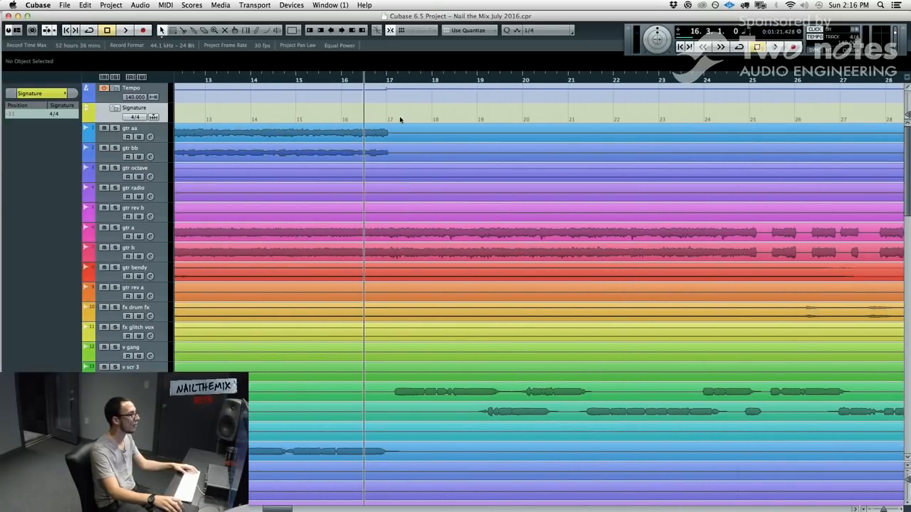
key(space)
drag(482, 133, 427, 144)
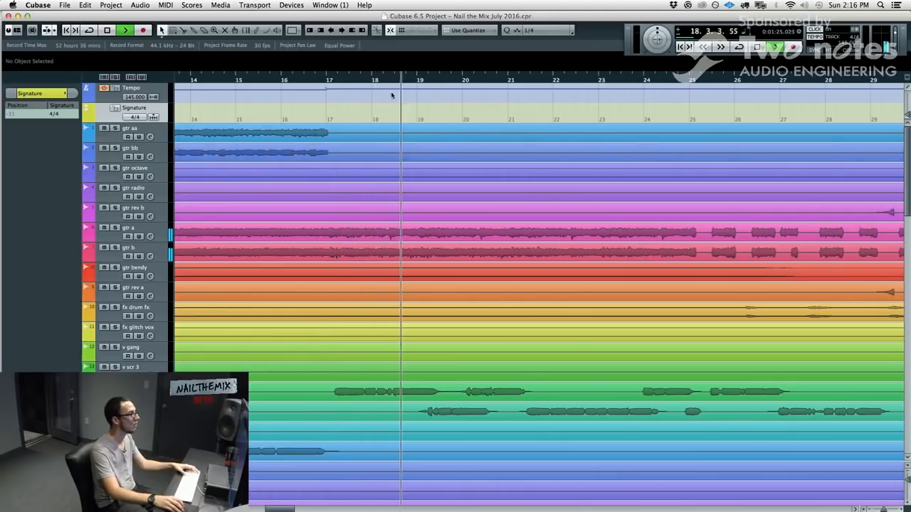
key(space)
Insert a 4/4 time signature at bar 25 and a 5/4 time signature at bar 26 on the signature track
scroll(616, 167, right, 10)
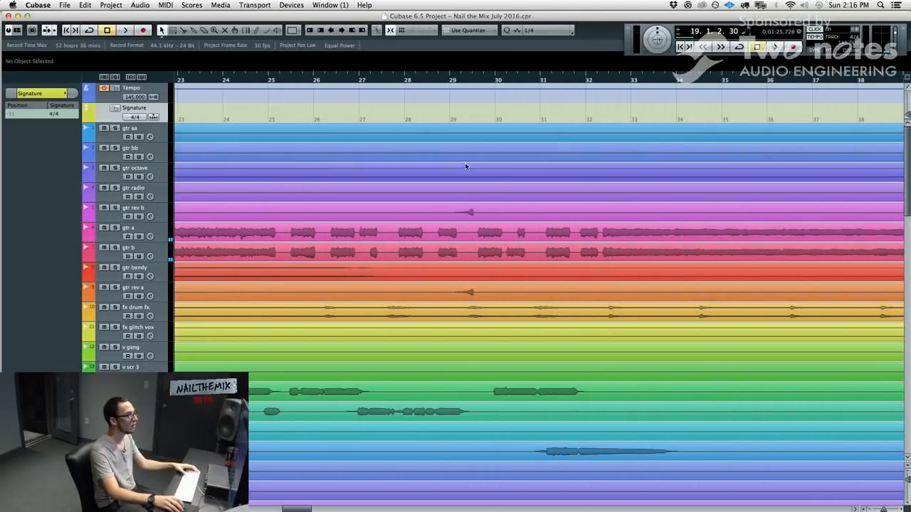
scroll(449, 126, left, 2)
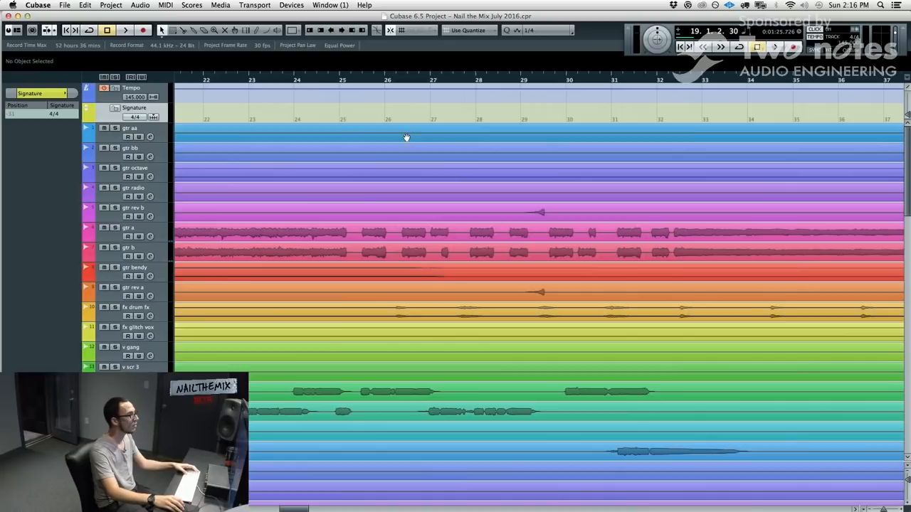
click(349, 81)
click(346, 112)
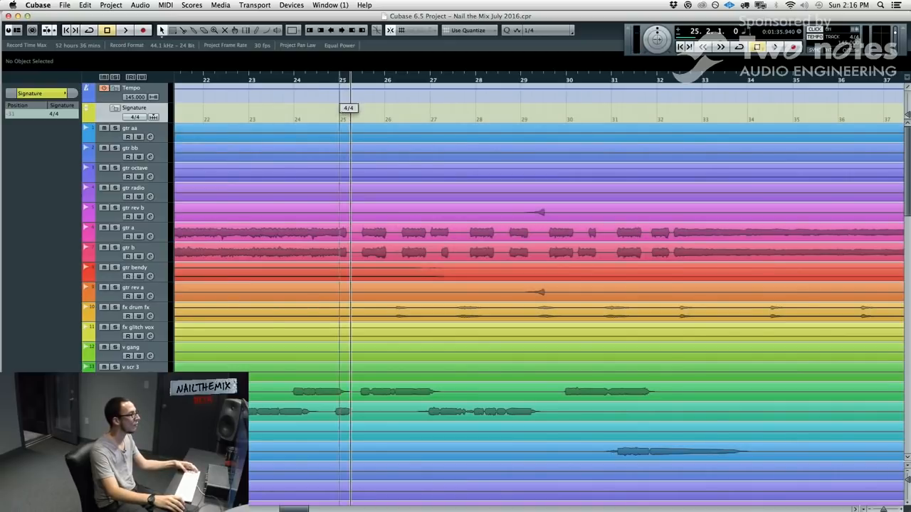
click(390, 114)
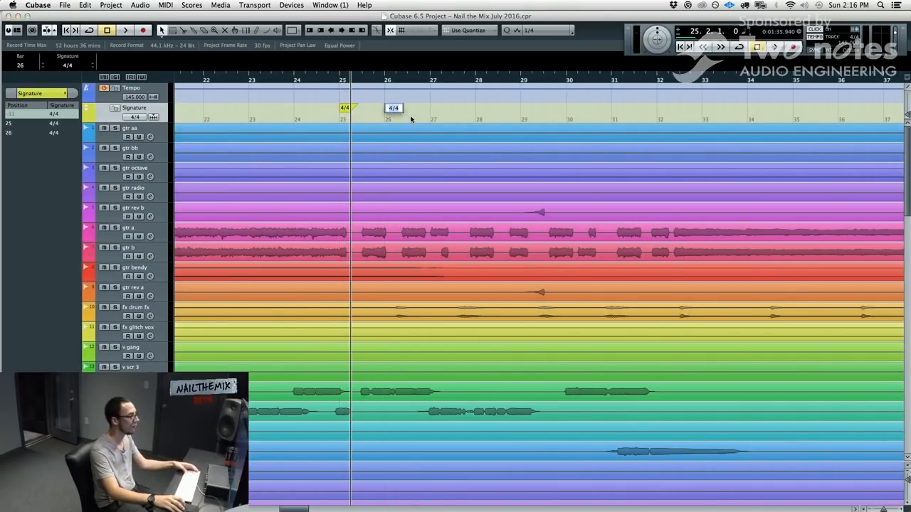
text(5)
key(Return)
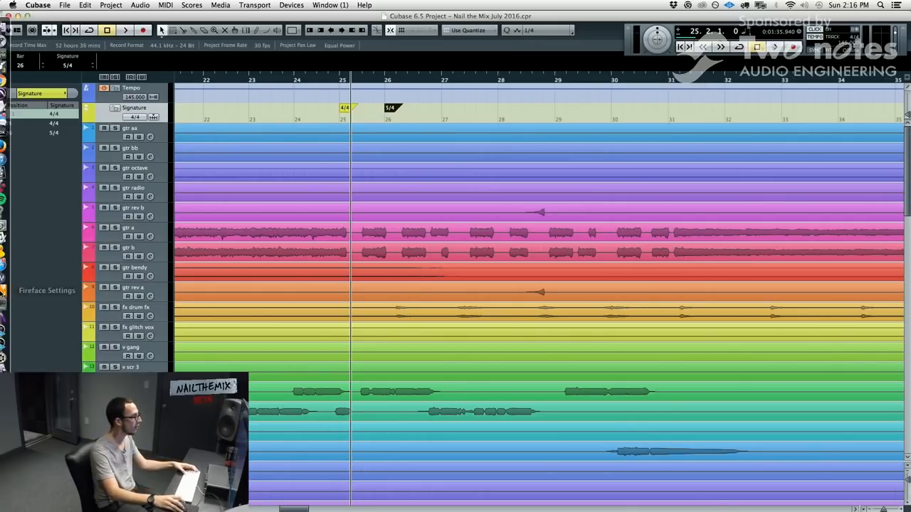
Following the close-up image in Preview, insert a 4/4 time signature at bar 27 and a 3/4 at bar 28 in Cubase
click(7, 363)
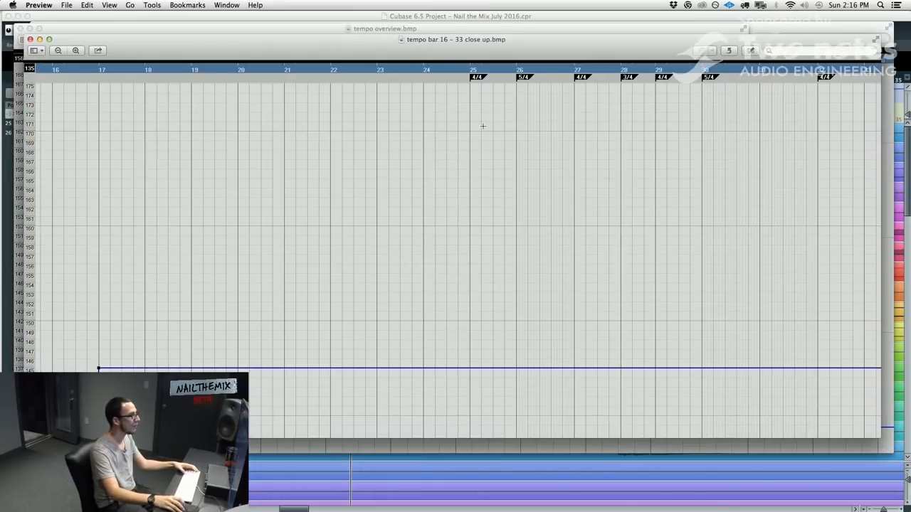
click(908, 139)
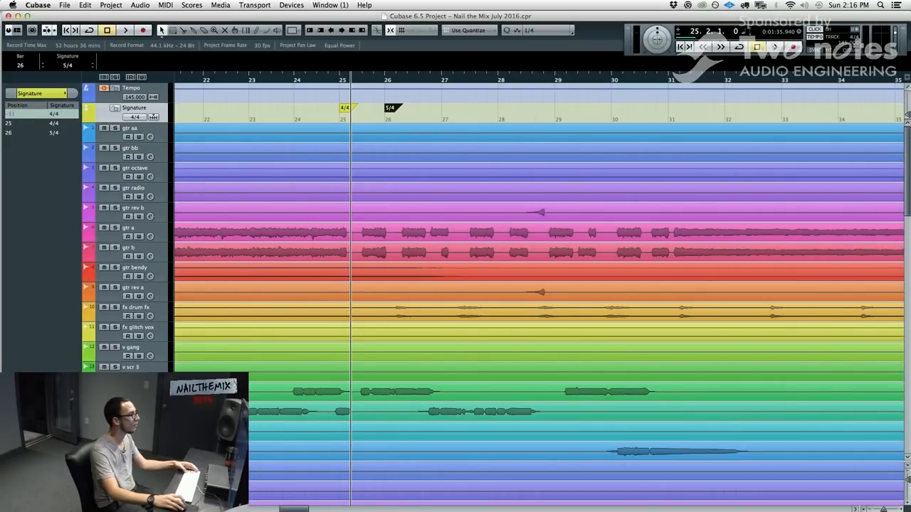
click(8, 368)
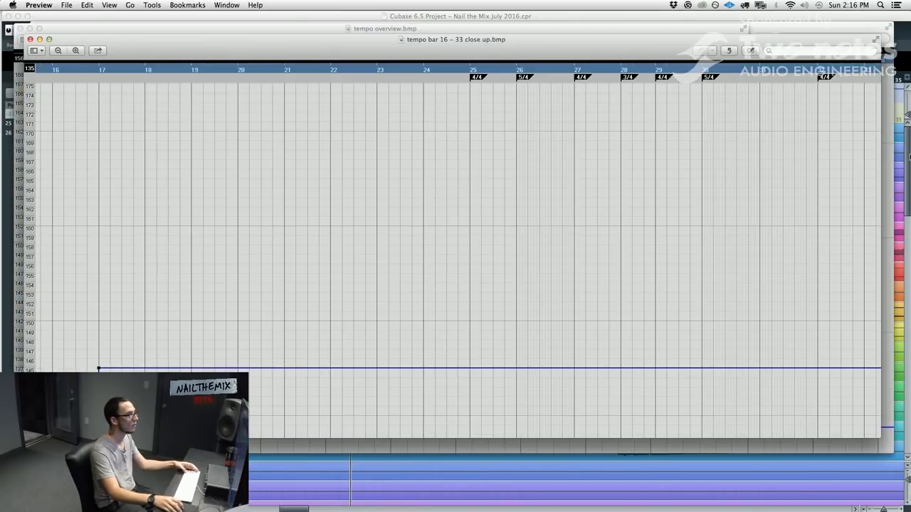
click(908, 155)
click(463, 104)
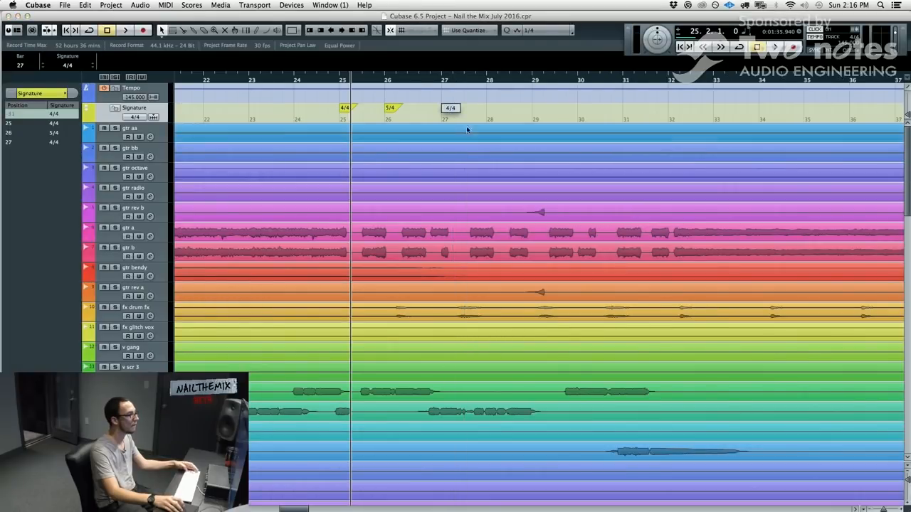
click(490, 113)
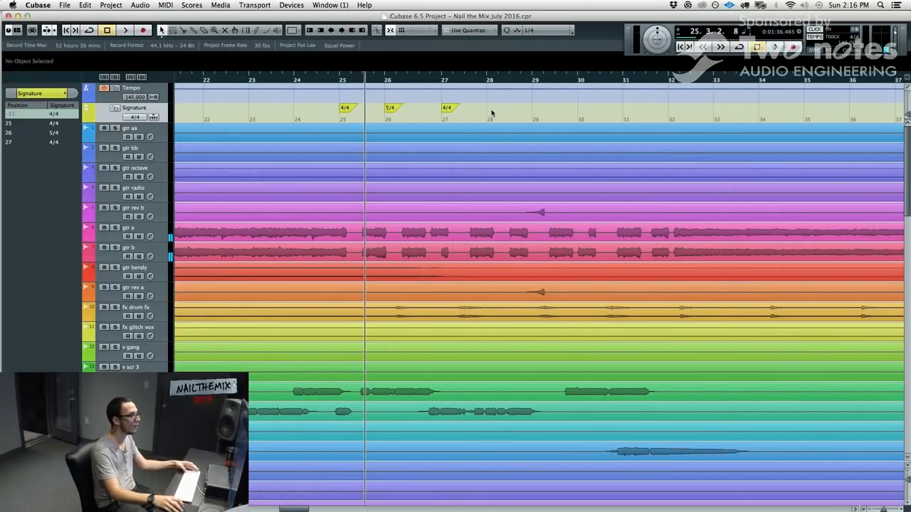
key(Return)
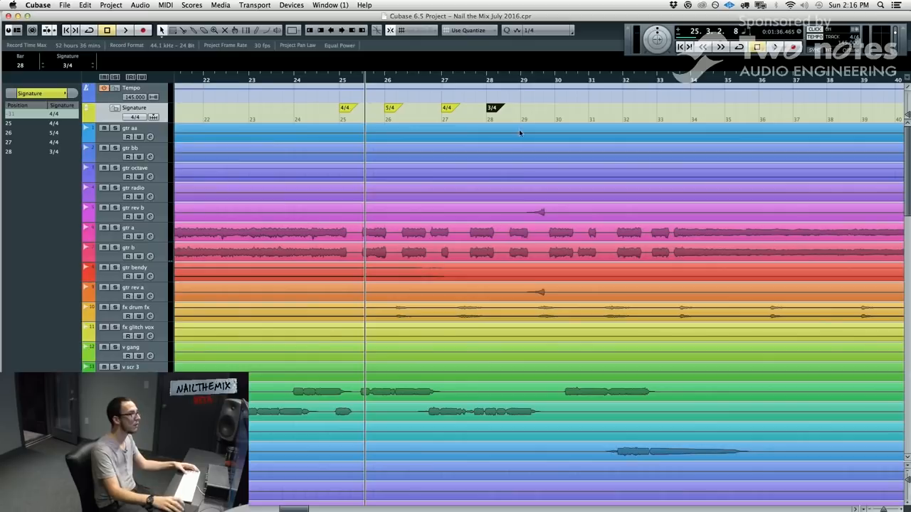
Following the close-up image in Preview, insert a 4/4 time signature at bar 29 and a 5/4 at bar 30 in Cubase
click(521, 80)
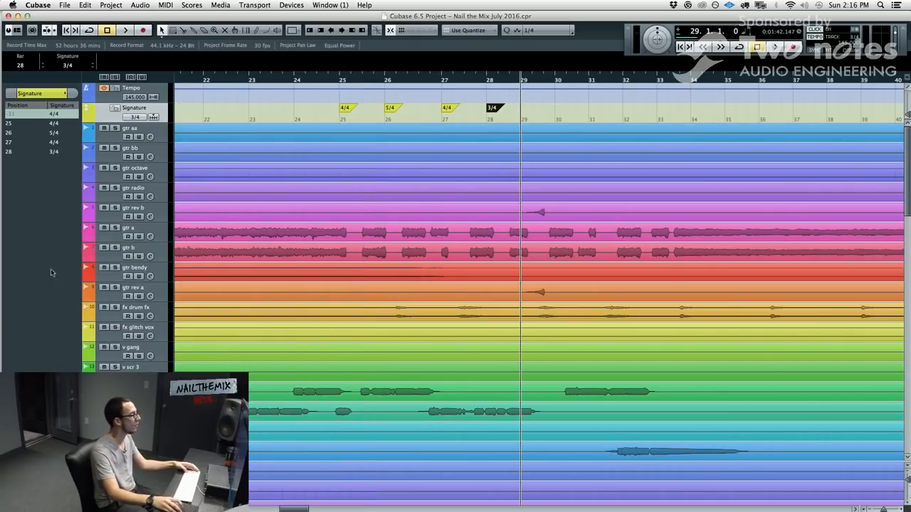
mouse_move(7, 317)
click(11, 368)
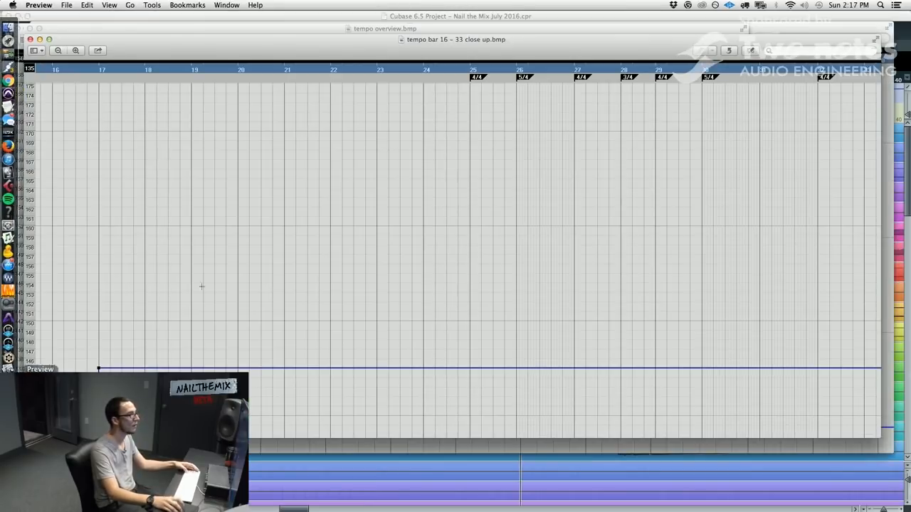
key(super+Tab)
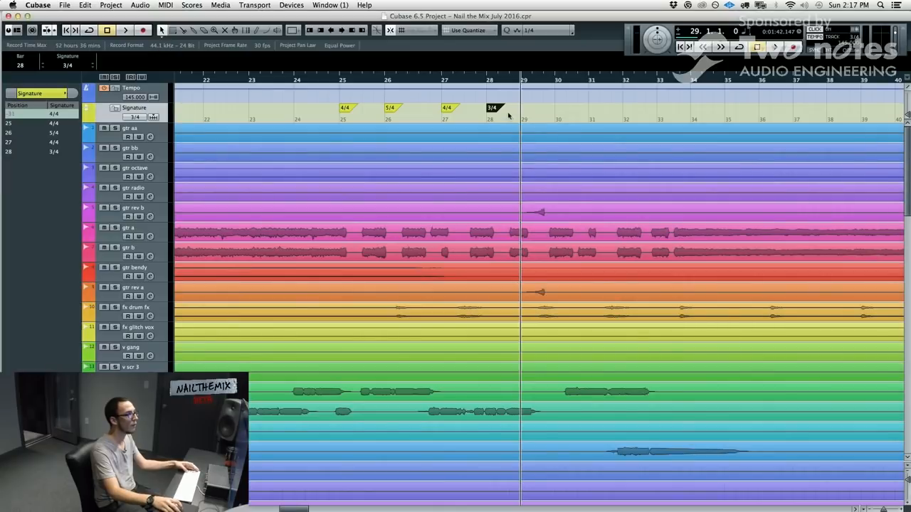
alt+click(571, 113)
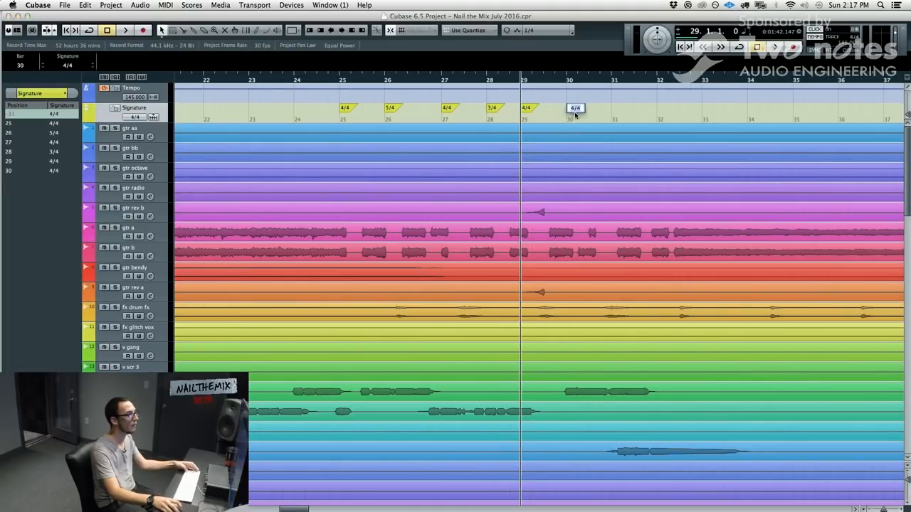
text(5)
key(Return)
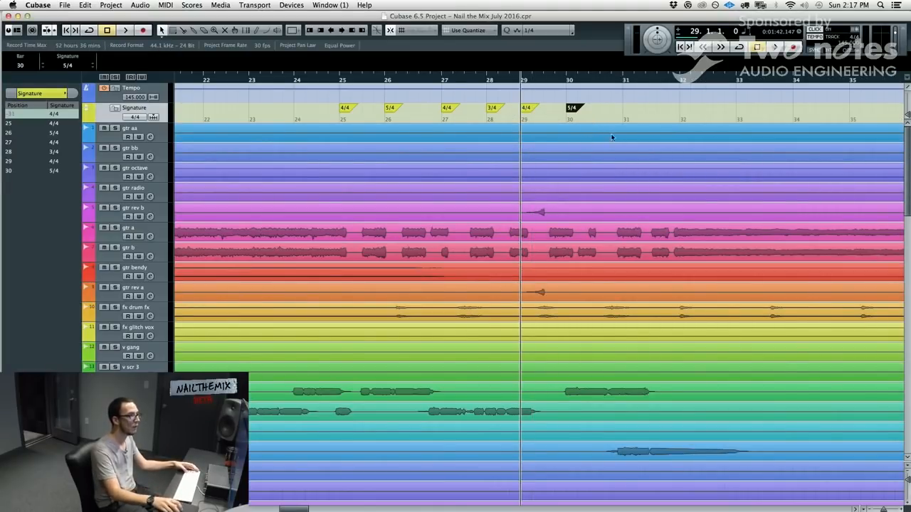
Following the bar 16–33 close-up image in Preview, insert a 4/4 time signature at bar 32 in Cubase
click(621, 113)
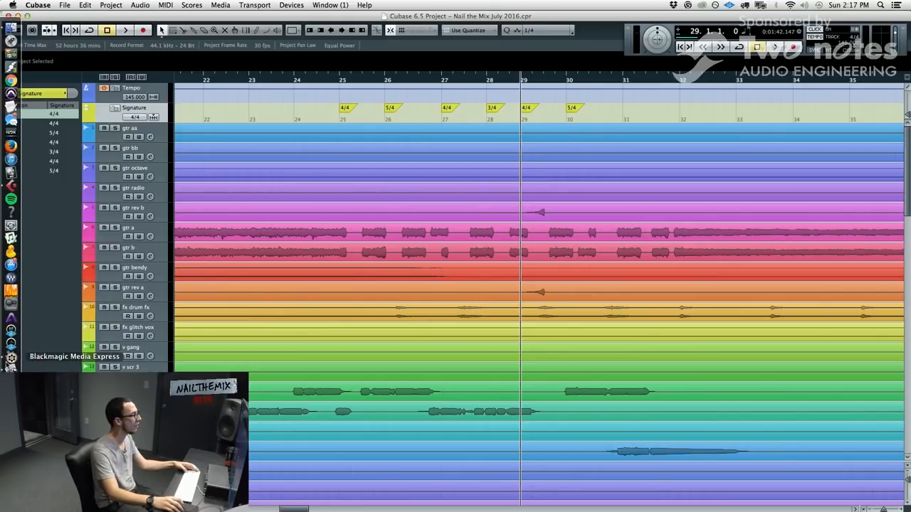
click(7, 360)
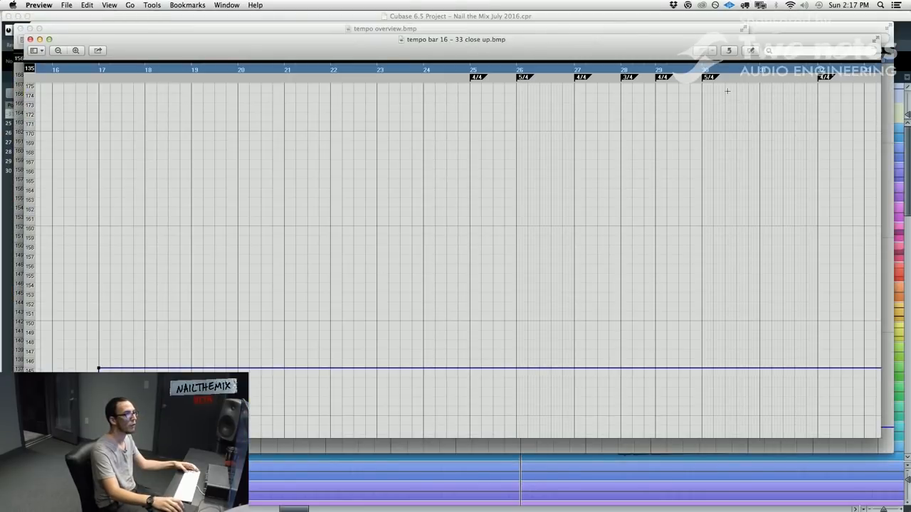
click(886, 151)
alt+click(682, 111)
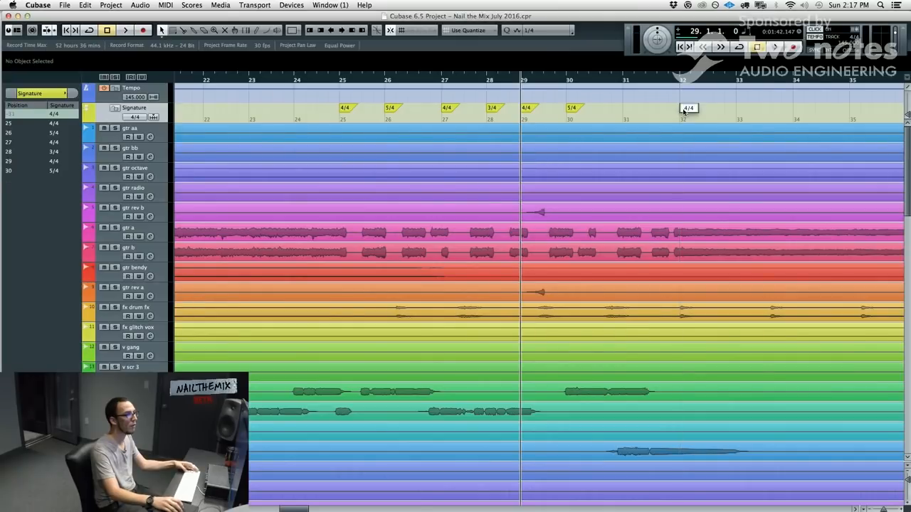
click(768, 168)
Play the song from bar 25 through the time signature changes up to bar 32 to check them against the click
key(space)
key(space)
click(722, 138)
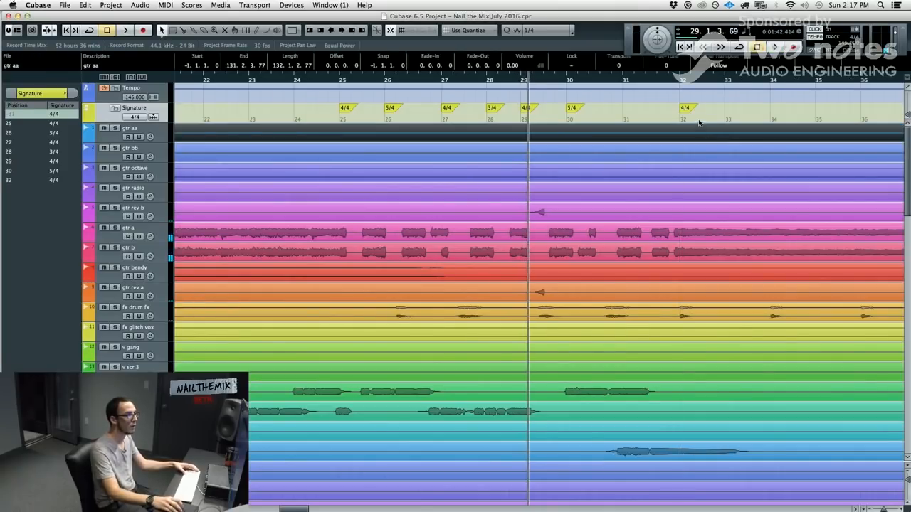
click(700, 121)
click(338, 80)
scroll(451, 161, right, 1)
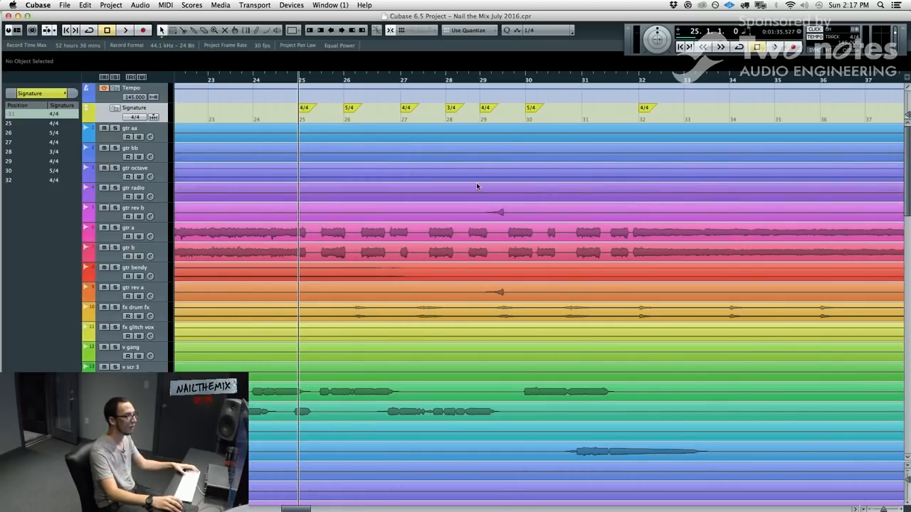
key(space)
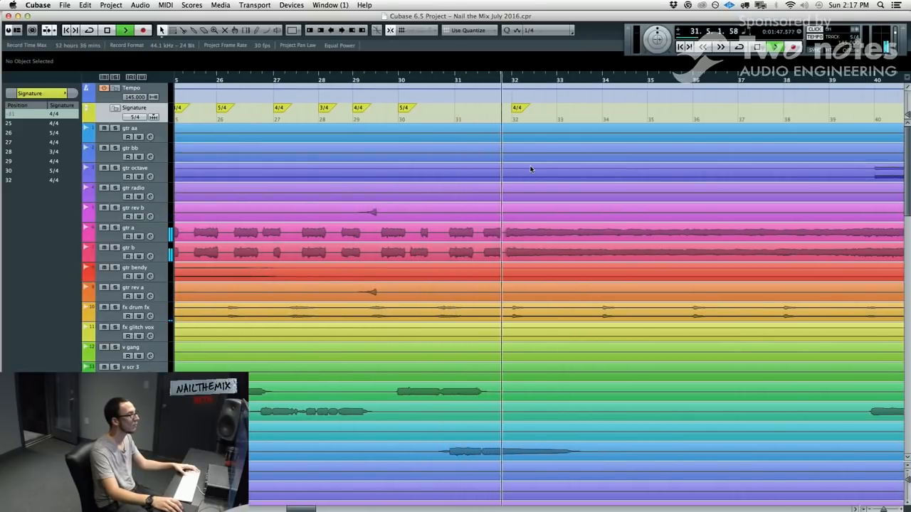
key(space)
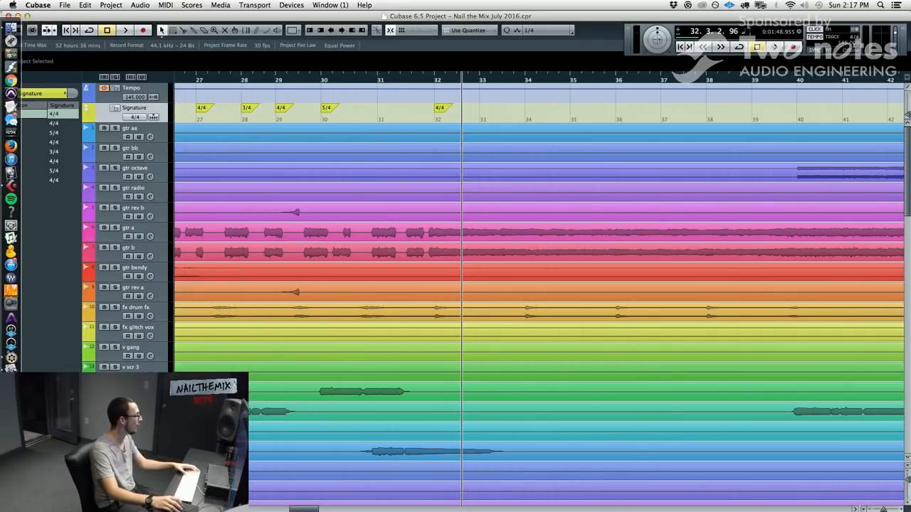
Switch to Preview, close the bar 16–33 close-up image and check the tempo overview image for the next tempo change
click(11, 368)
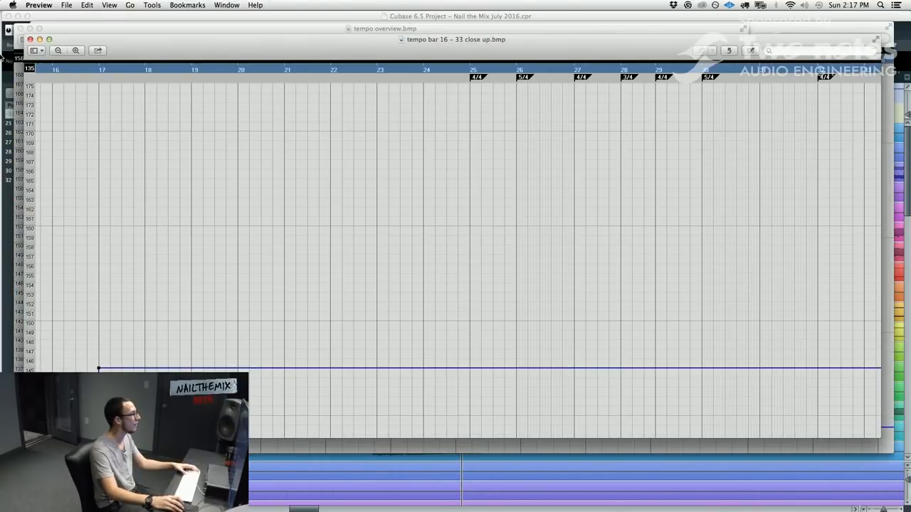
click(31, 39)
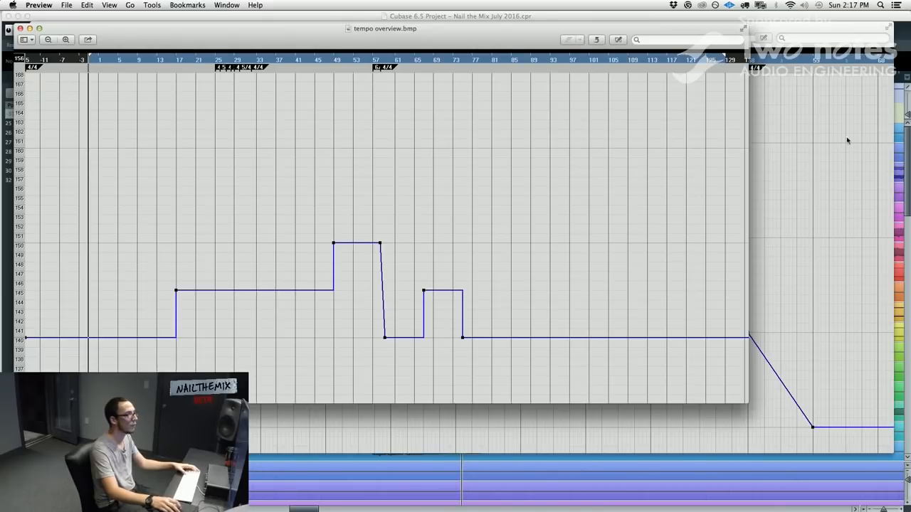
key(super+w)
click(909, 145)
In Cubase, add a jump tempo point at bar 49 in the Tempo Track Editor and set its value to 150
scroll(420, 169, right, 10)
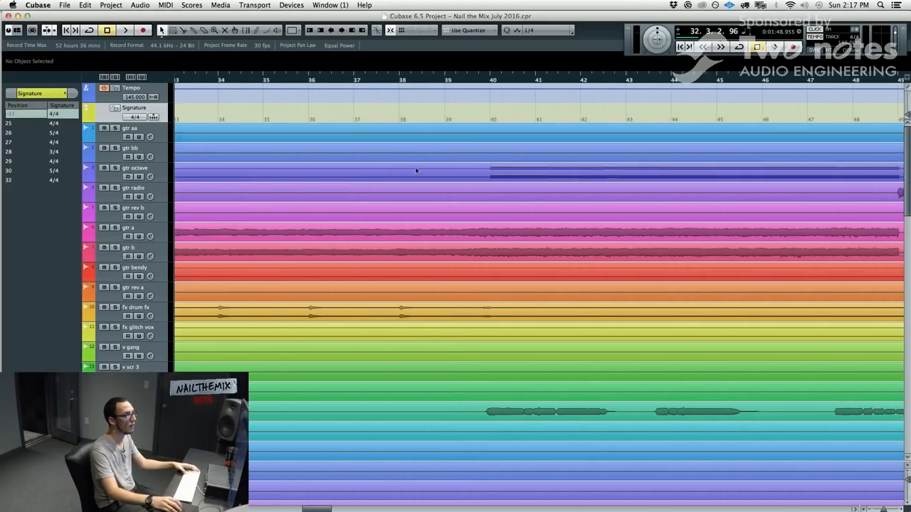
click(636, 82)
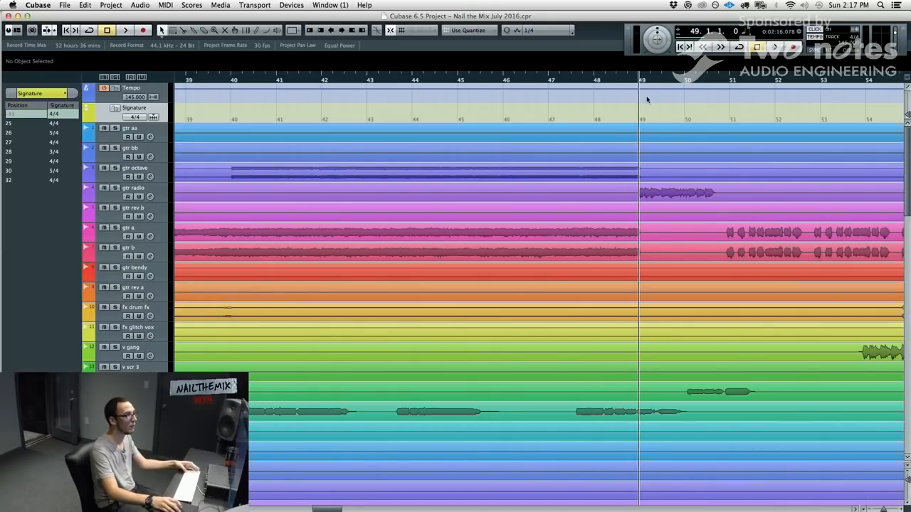
click(160, 117)
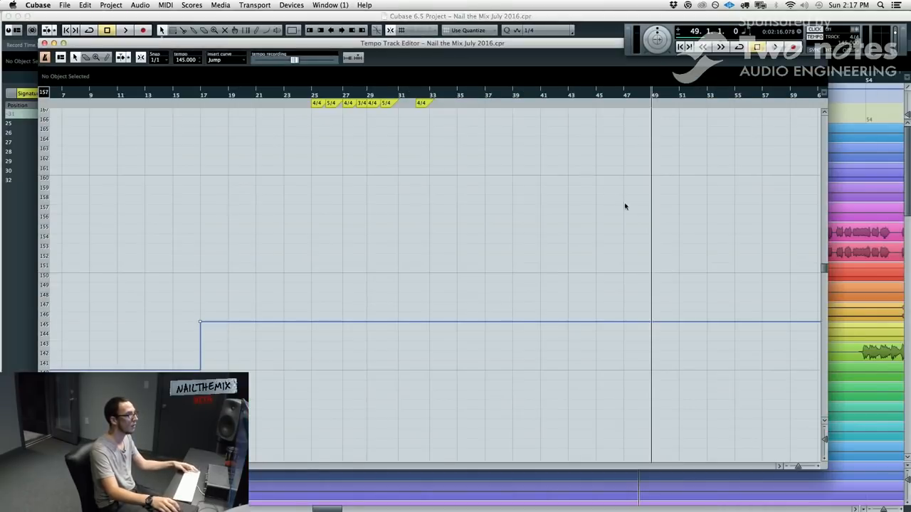
click(650, 256)
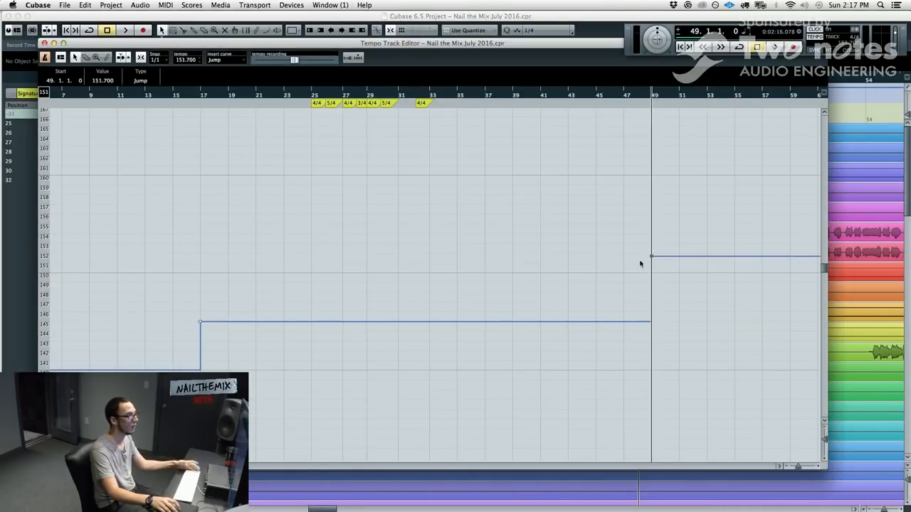
double_click(105, 81)
text(150)
key(Return)
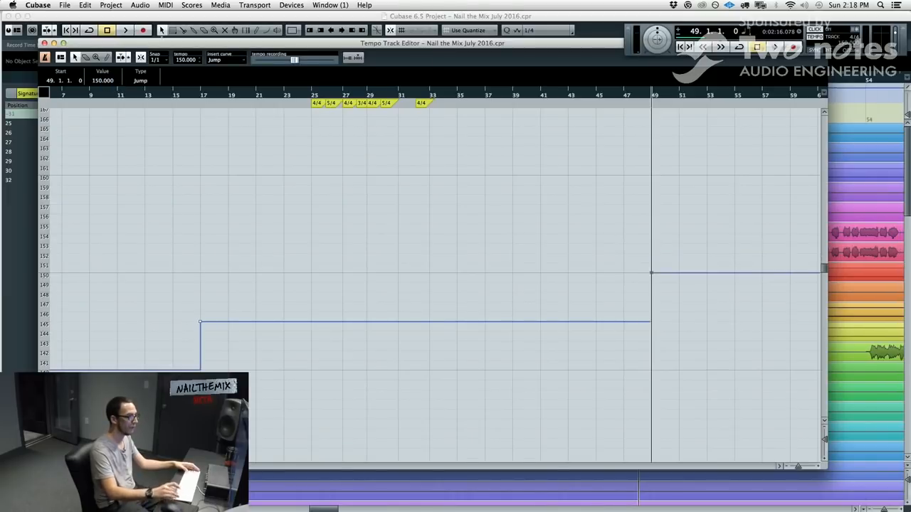
key(super+w)
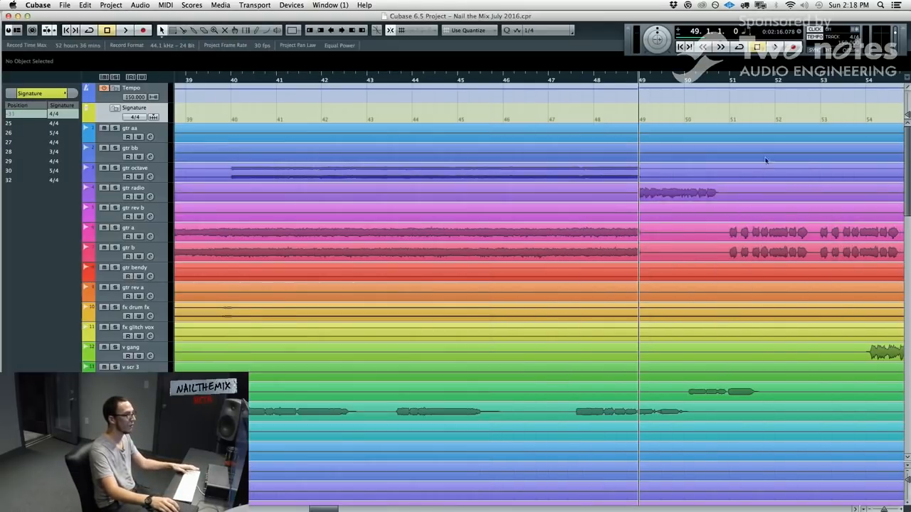
Following the bar 48–60 close-up image in Preview, insert a time signature event at bar 57 on Cubase's signature track
scroll(573, 191, right, 5)
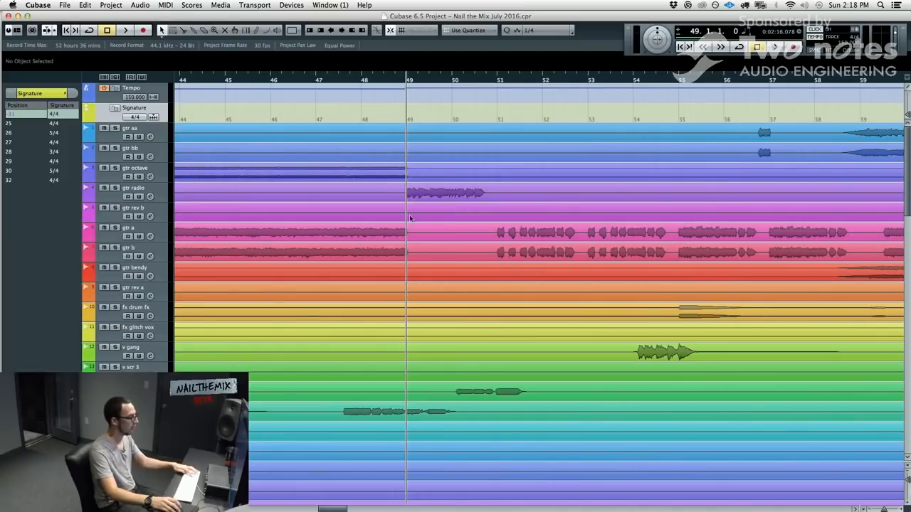
mouse_move(6, 290)
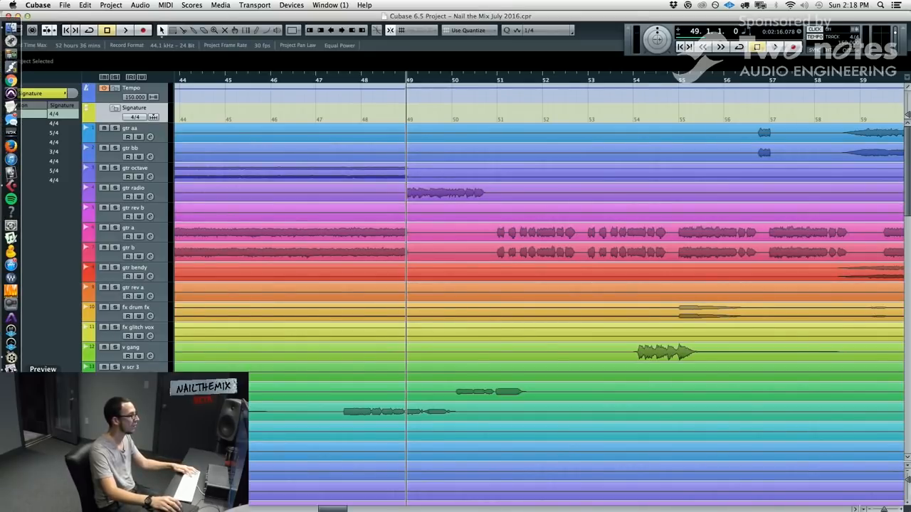
click(10, 367)
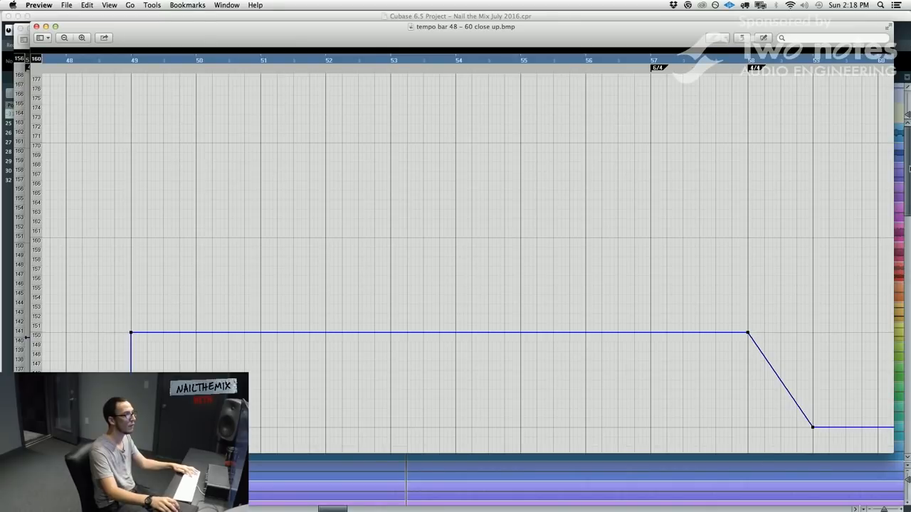
click(908, 166)
drag(635, 154, 297, 195)
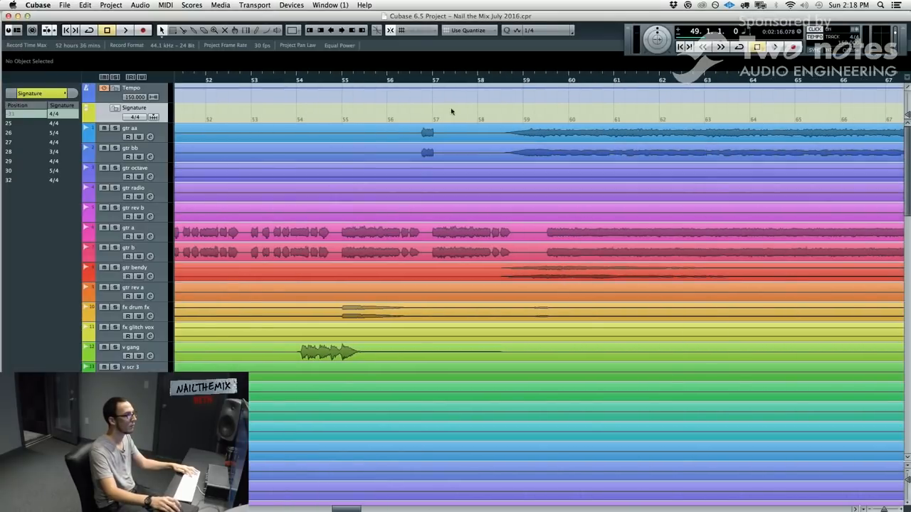
click(434, 84)
alt+click(436, 108)
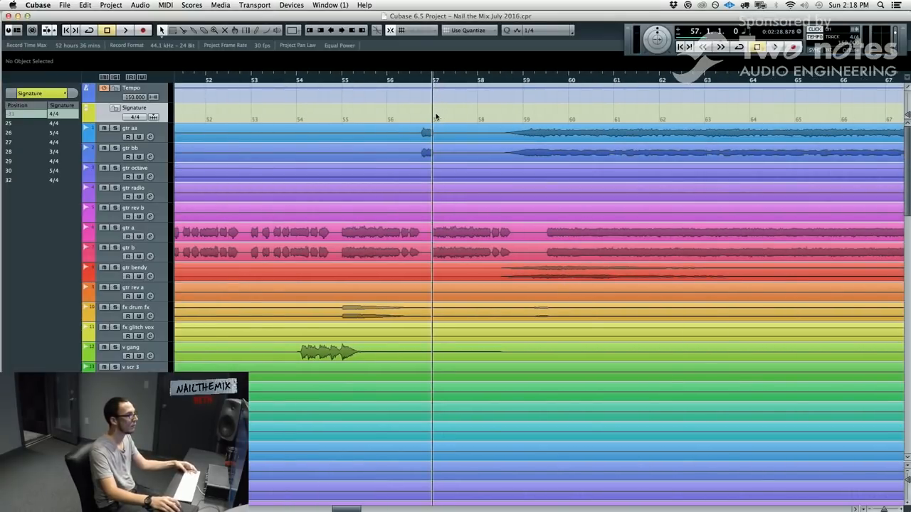
key(slash)
key(space)
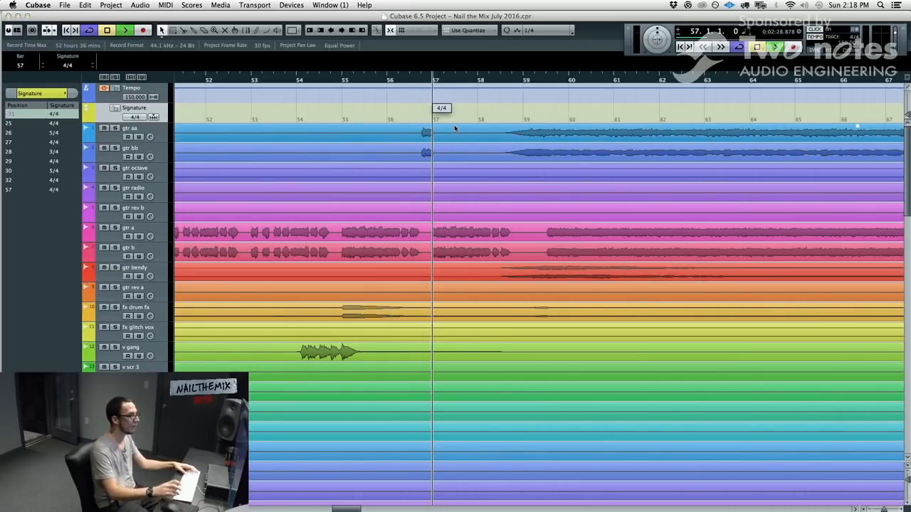
Change the time signature at bar 57 to 6/4
double_click(441, 108)
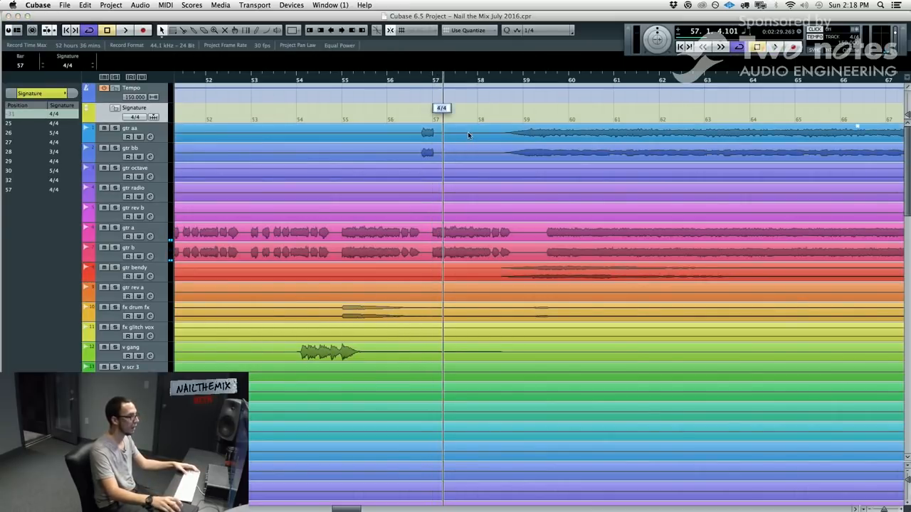
text(6)
key(Return)
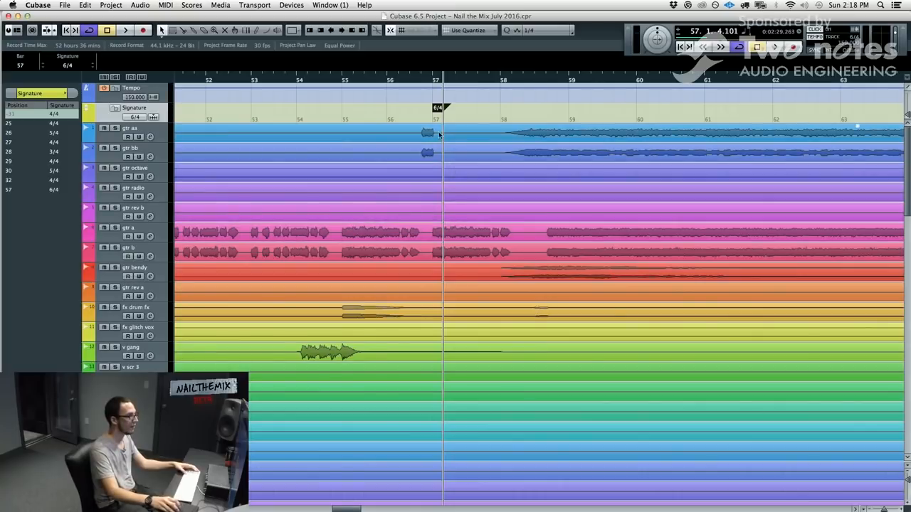
key(space)
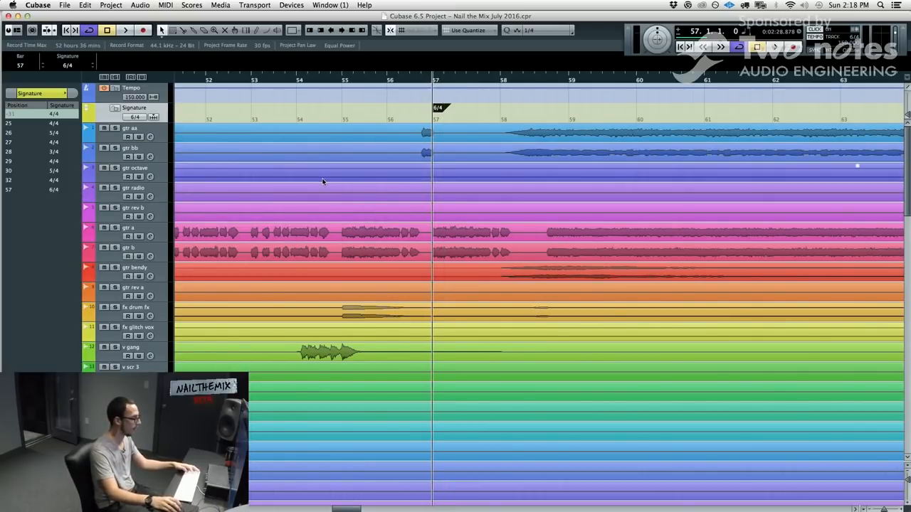
key(super+t)
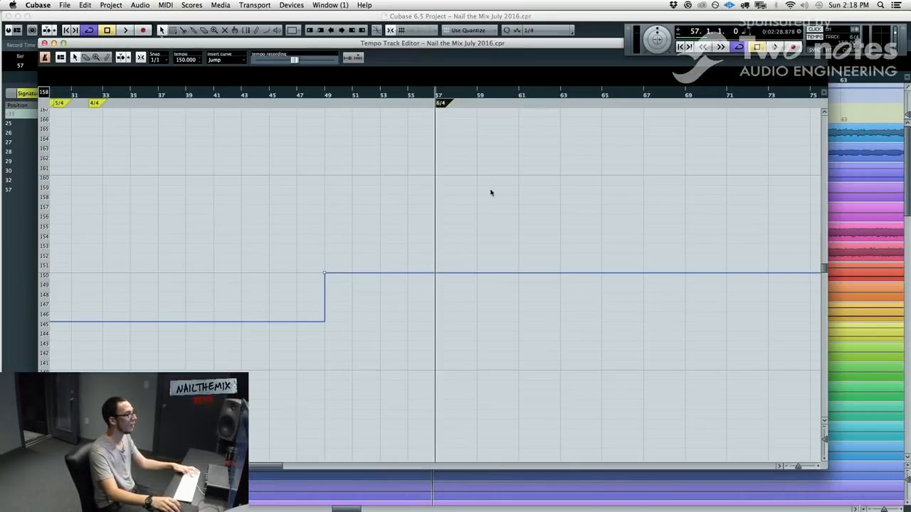
key(super+t)
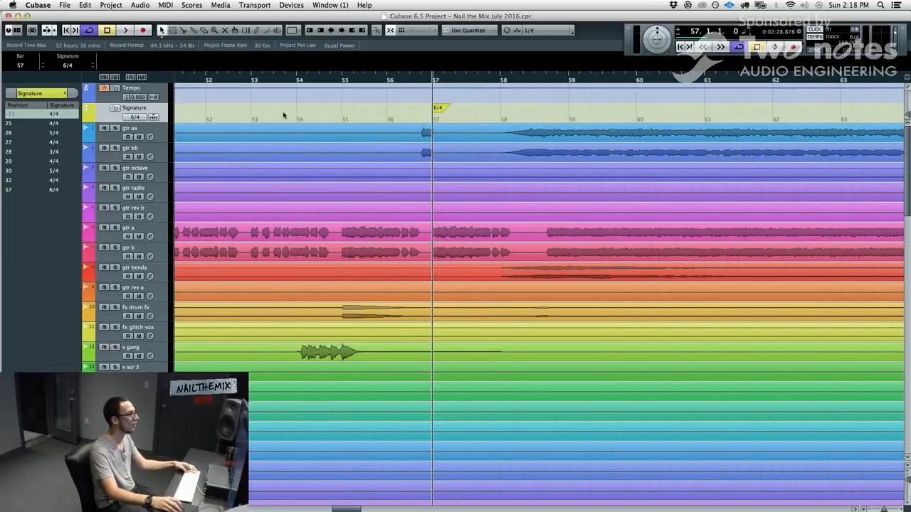
scroll(458, 126, left, 3)
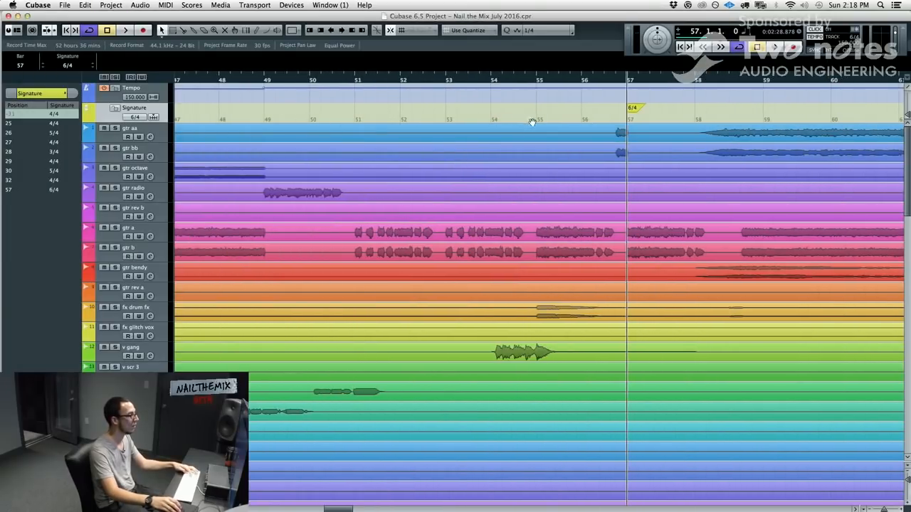
scroll(532, 123, right, 2)
key(super+t)
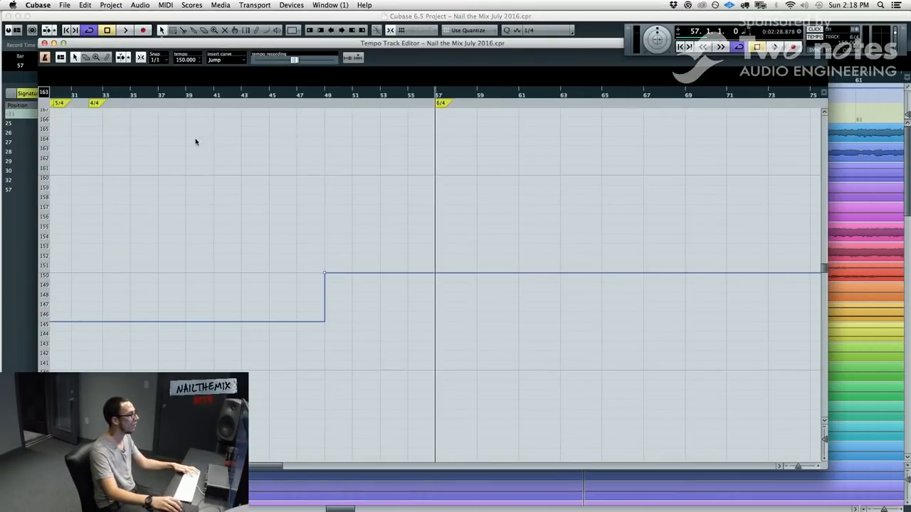
key(super+t)
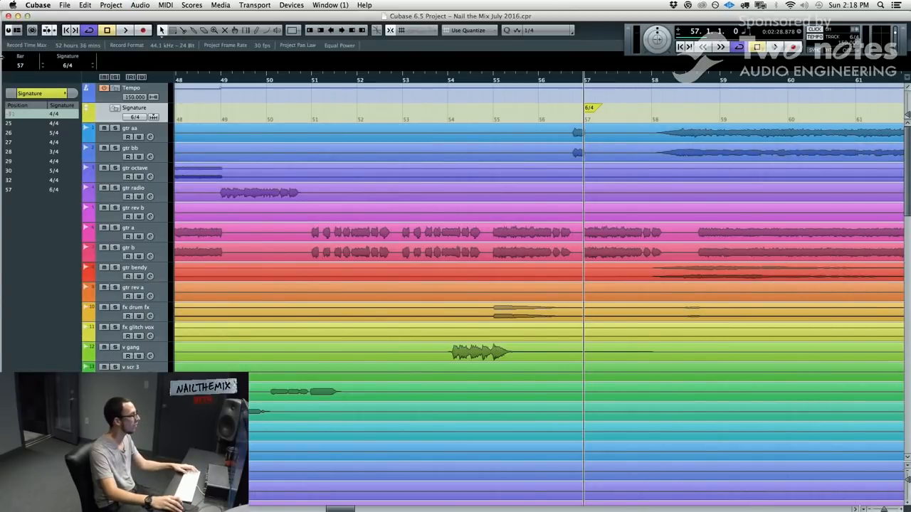
Following the bar 48–60 close-up image in Preview, add a tempo point at bar 58 in Cubase and set its value to 150
click(6, 367)
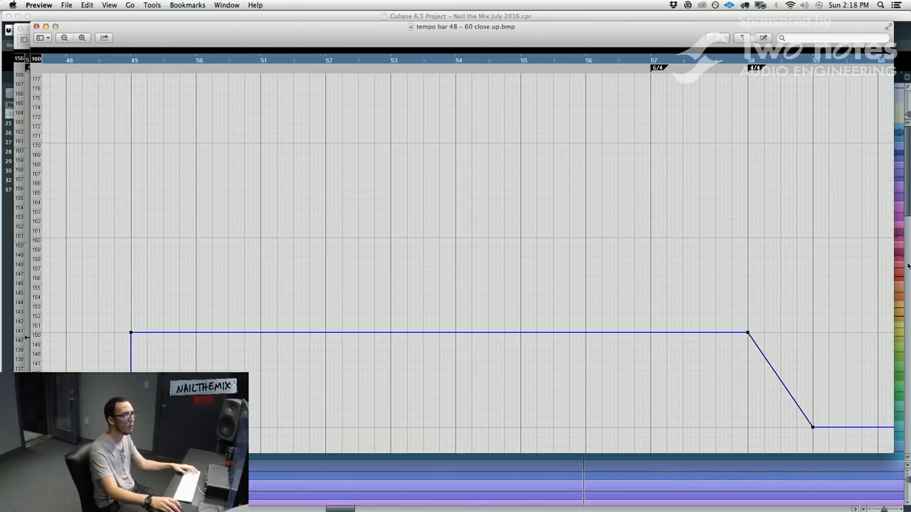
click(908, 213)
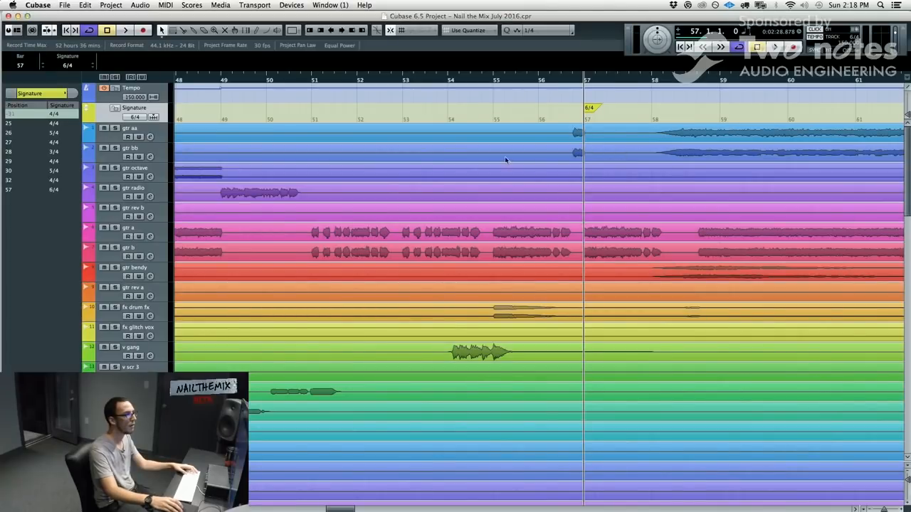
click(648, 81)
key(super+t)
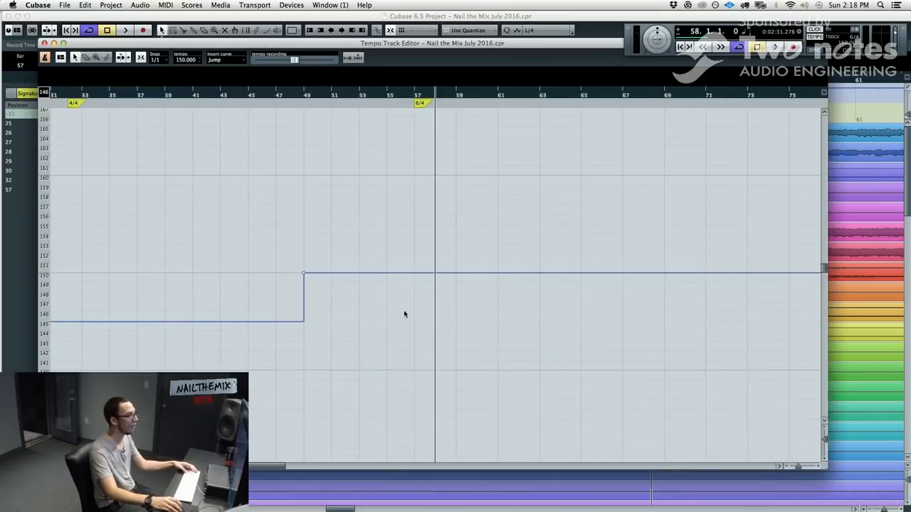
click(437, 271)
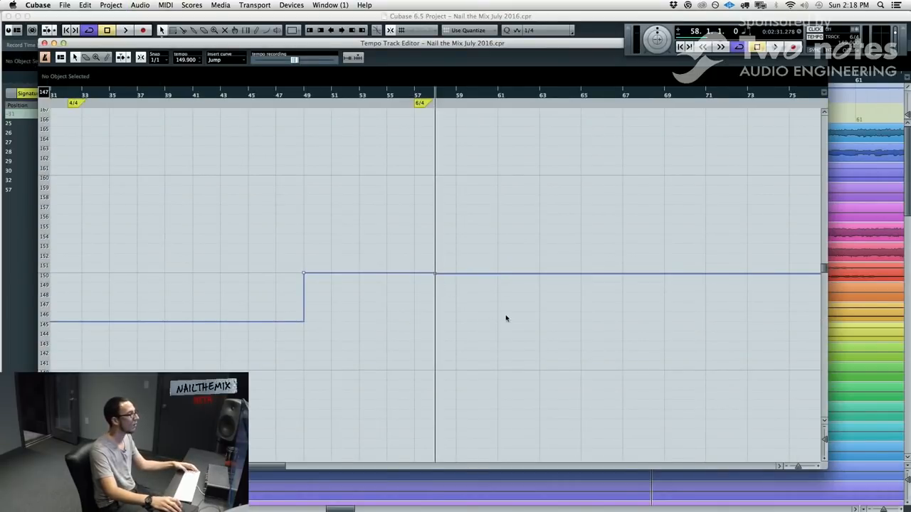
click(436, 274)
click(103, 79)
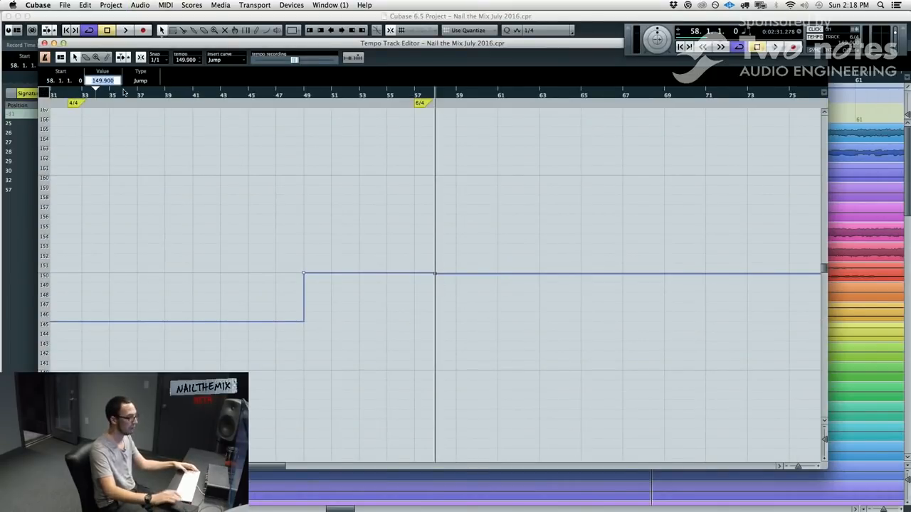
text(150)
key(Return)
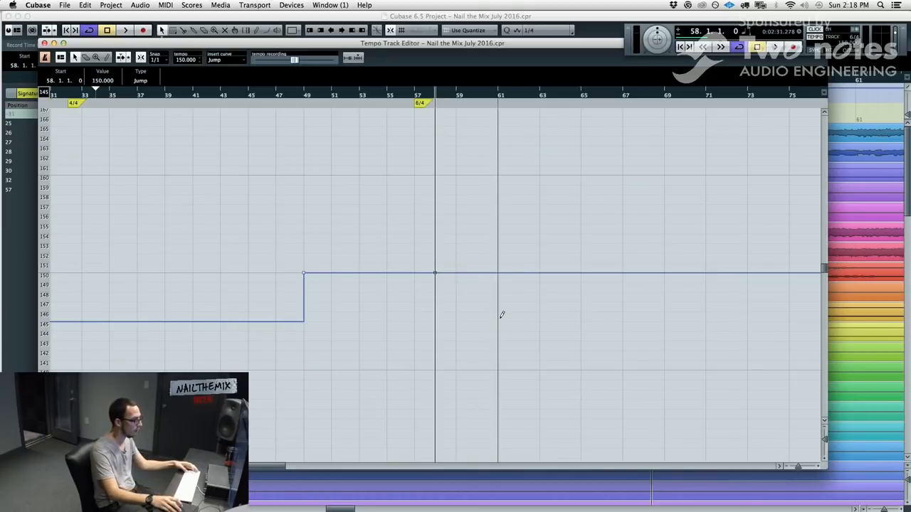
Add a tempo point at bar 61 in the Tempo Track Editor and set its value to 140
click(497, 320)
click(103, 79)
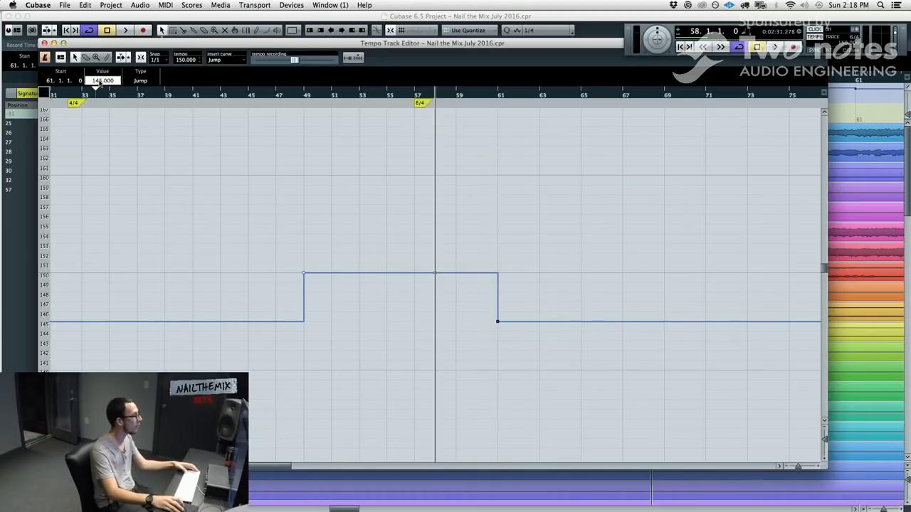
text(140)
key(Return)
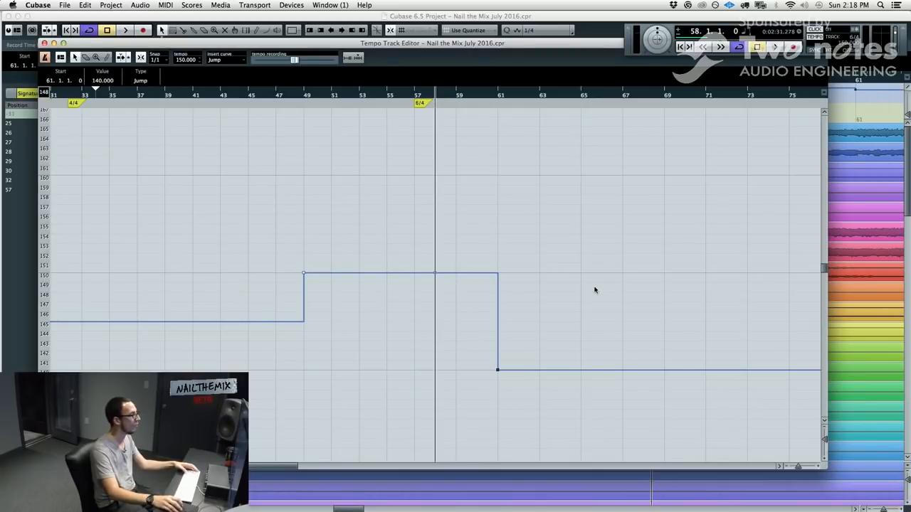
Change the curve type of the tempo points at bars 58 and 61 to Ramp
click(435, 273)
click(148, 81)
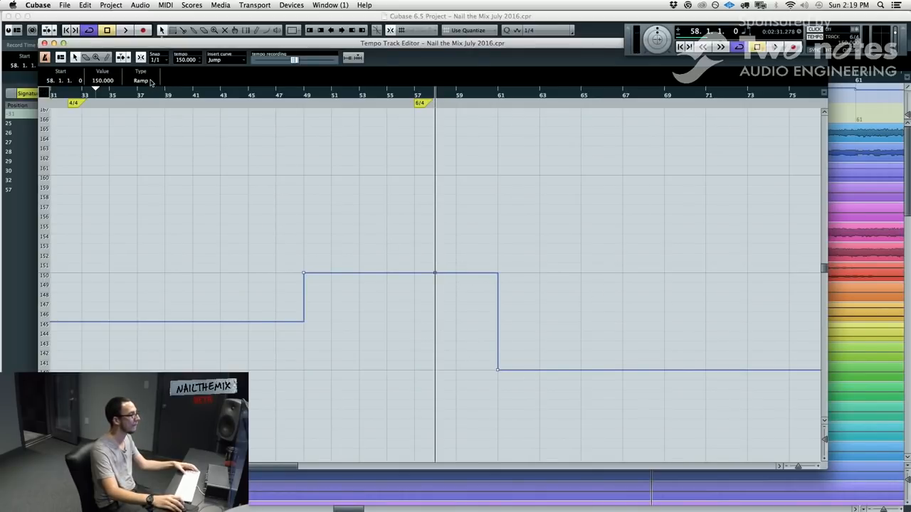
click(504, 376)
click(498, 370)
click(150, 82)
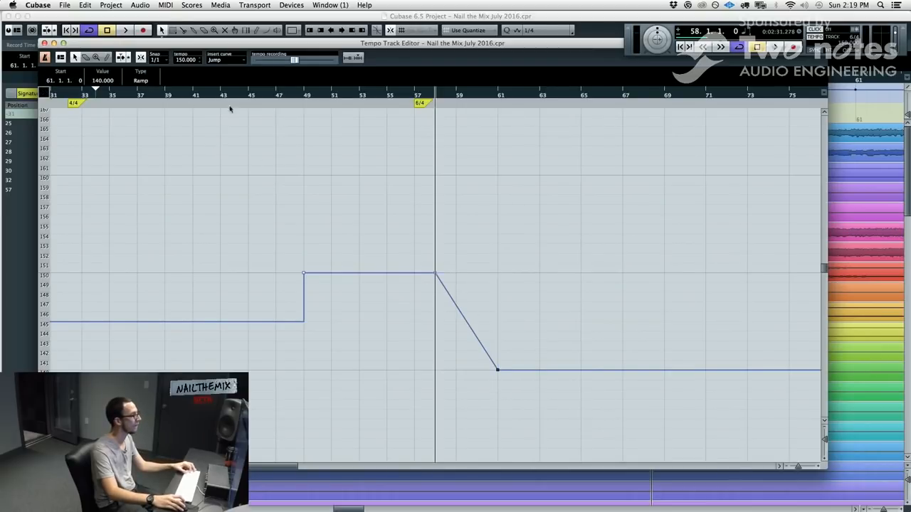
Play the project from bar 57 to check the tempo ramp against the audio, and stop playback partway through bar 58
click(413, 96)
drag(438, 228, 421, 279)
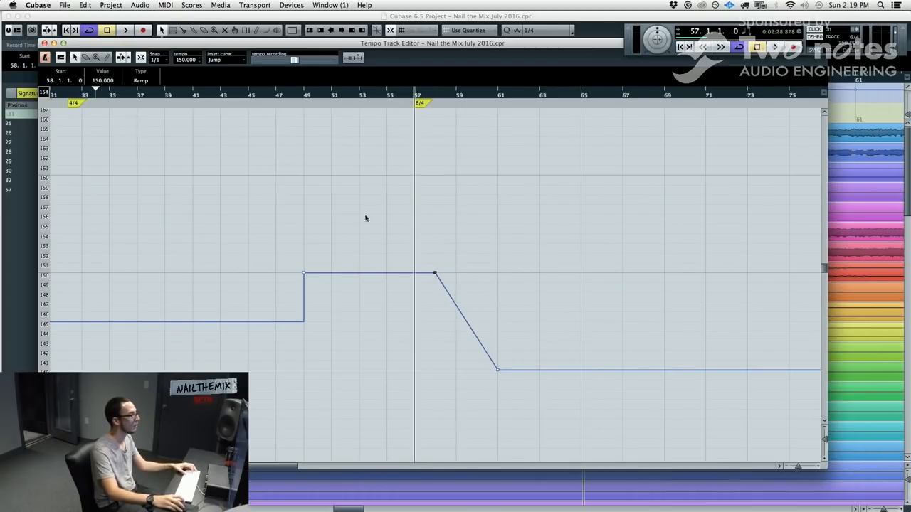
click(551, 242)
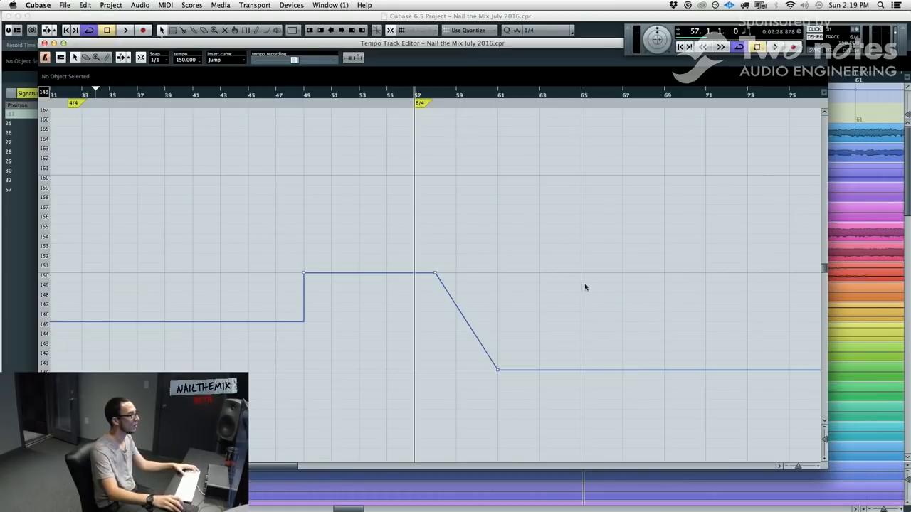
key(space)
scroll(447, 254, up, 10)
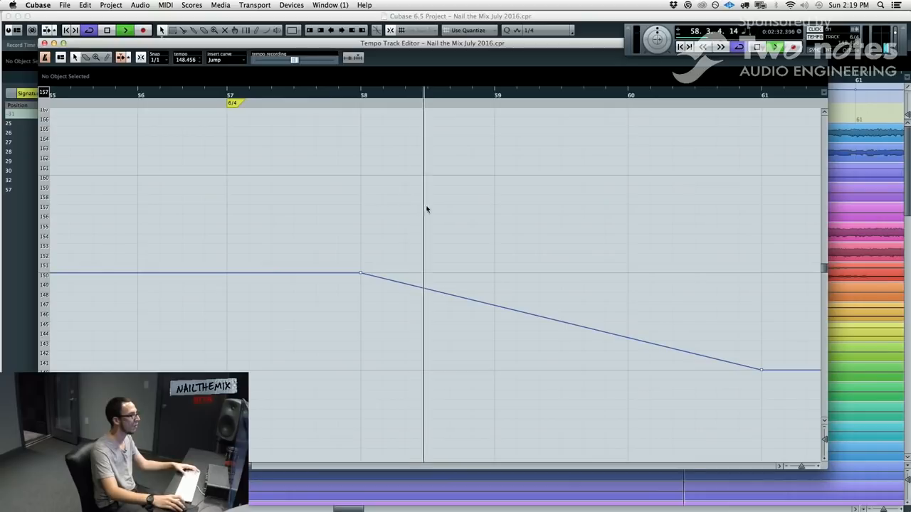
key(space)
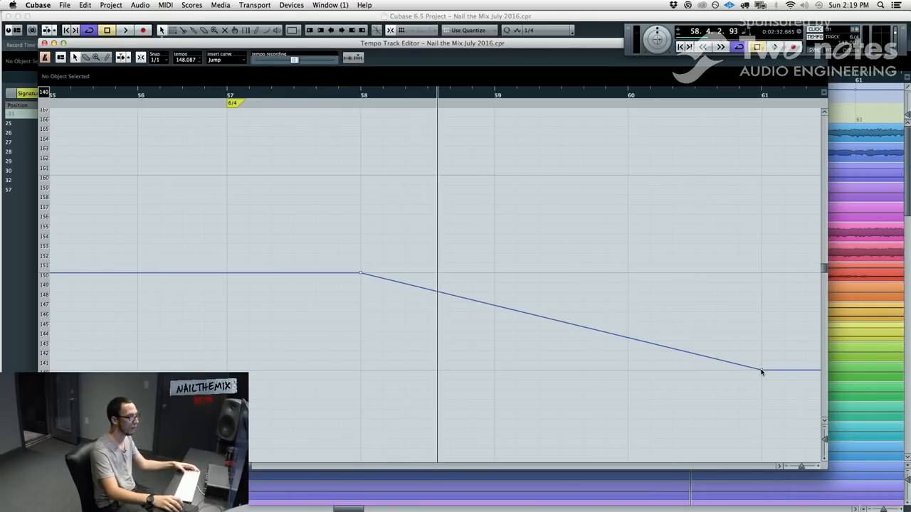
Move the ramp's end point from bar 61 to bar 59 and set its value to 140
drag(762, 369, 494, 372)
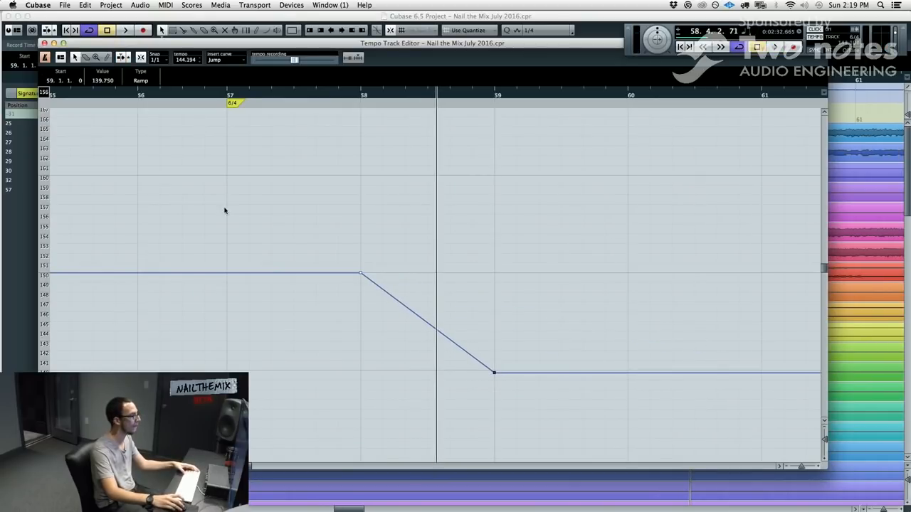
click(103, 83)
text(140)
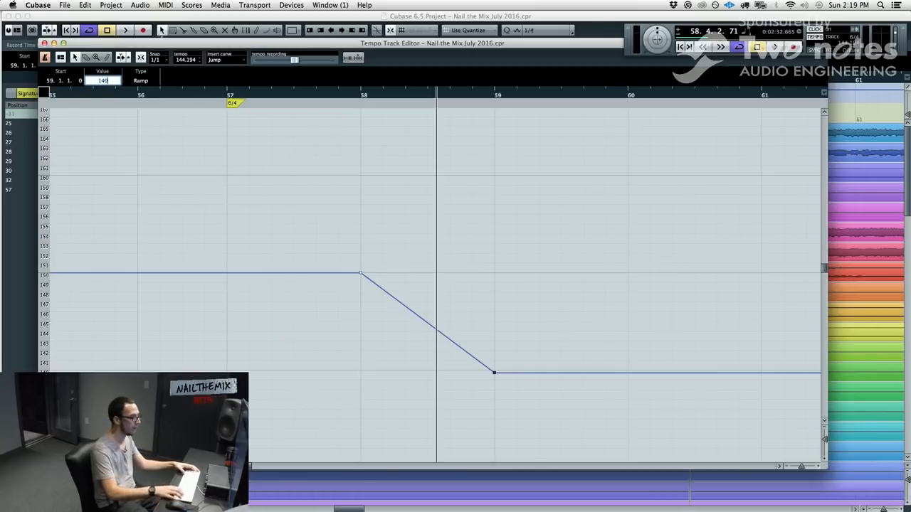
key(Return)
Play the shortened tempo ramp from bar 58, stop, and return the playhead to bar 57
click(359, 93)
key(space)
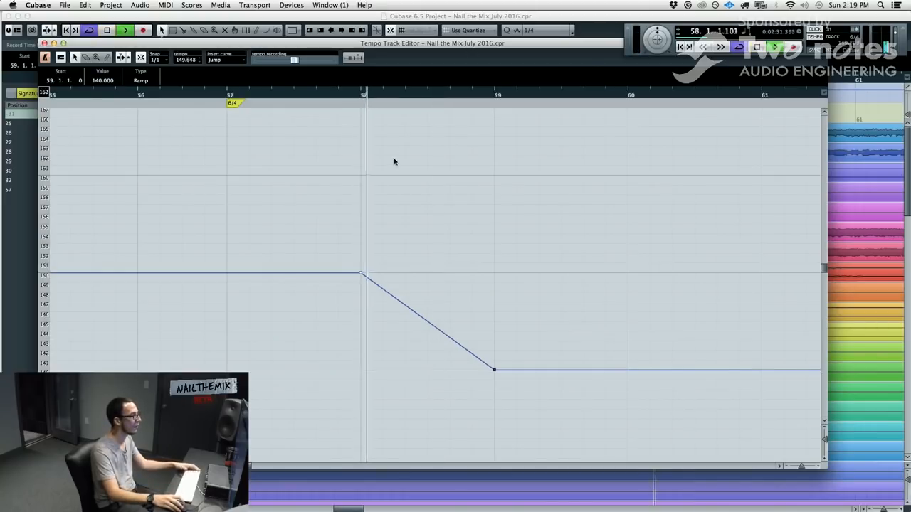
click(365, 171)
key(space)
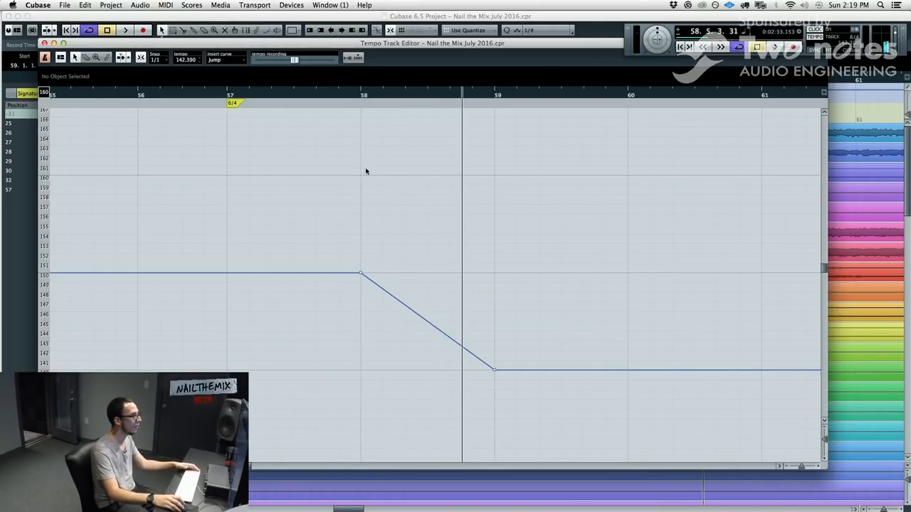
click(229, 101)
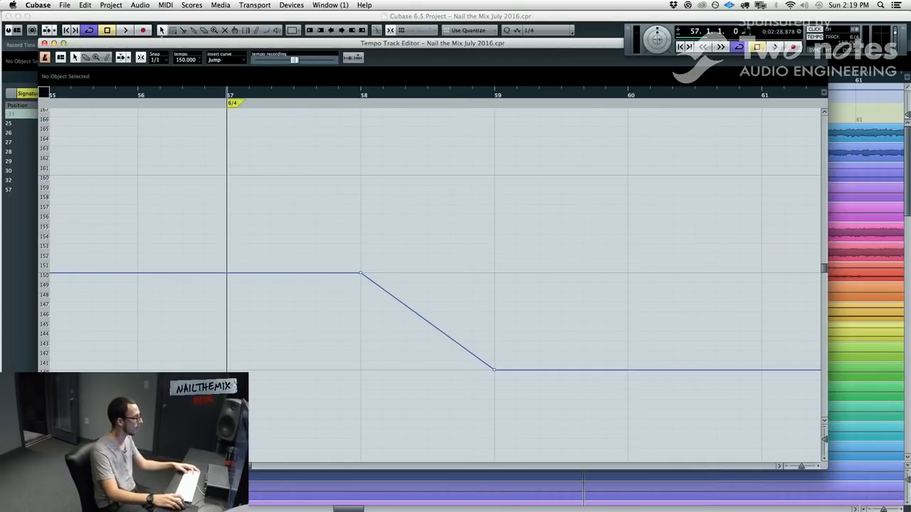
Following the bar 48–60 close-up image in Preview, insert a 4/4 time signature event at bar 58 on Cubase's signature track
click(10, 369)
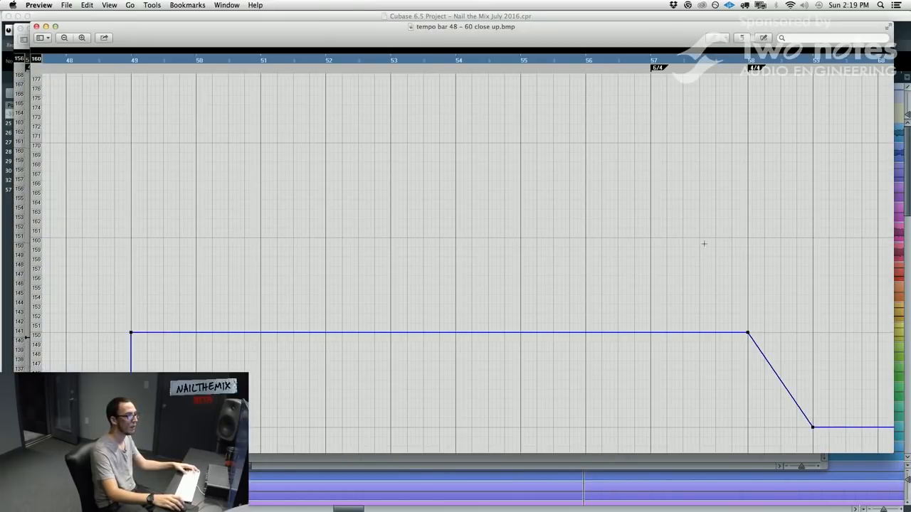
click(908, 162)
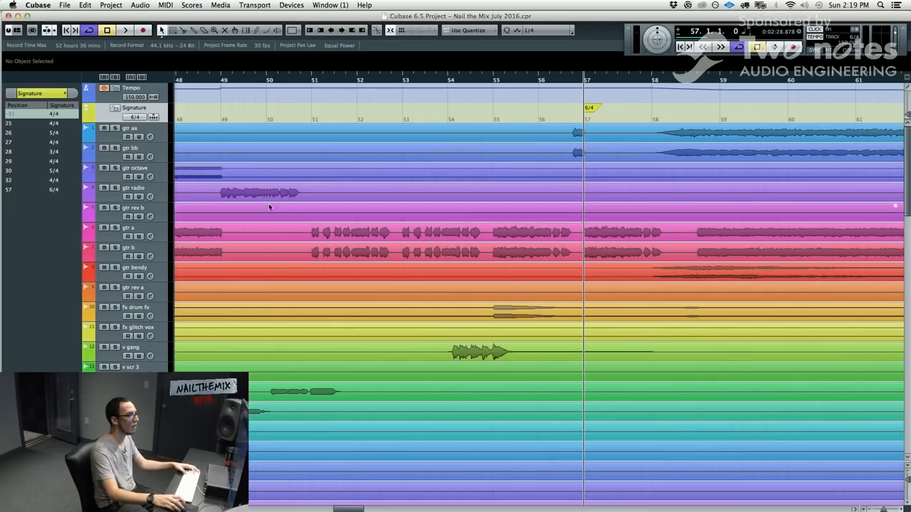
click(657, 107)
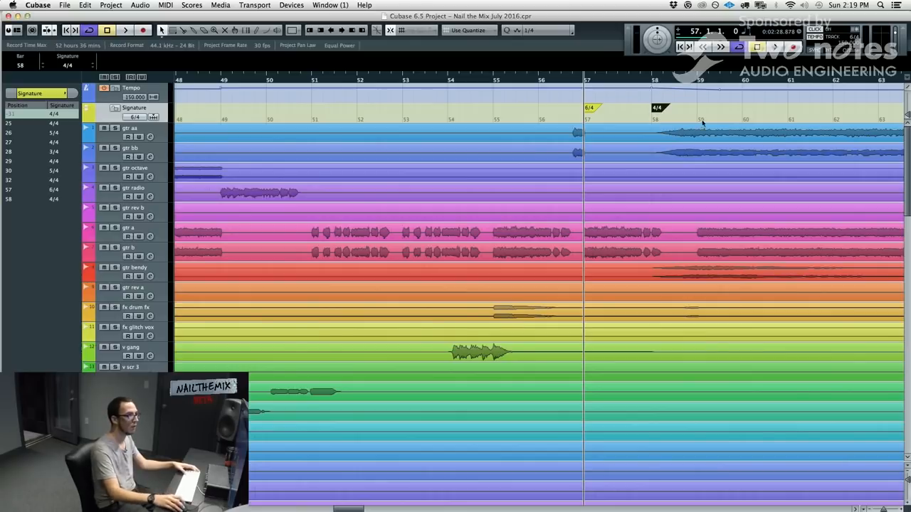
Reopen the Tempo Track Editor and move the ramp's end point back to bar 59, keeping its value at 140
double_click(654, 84)
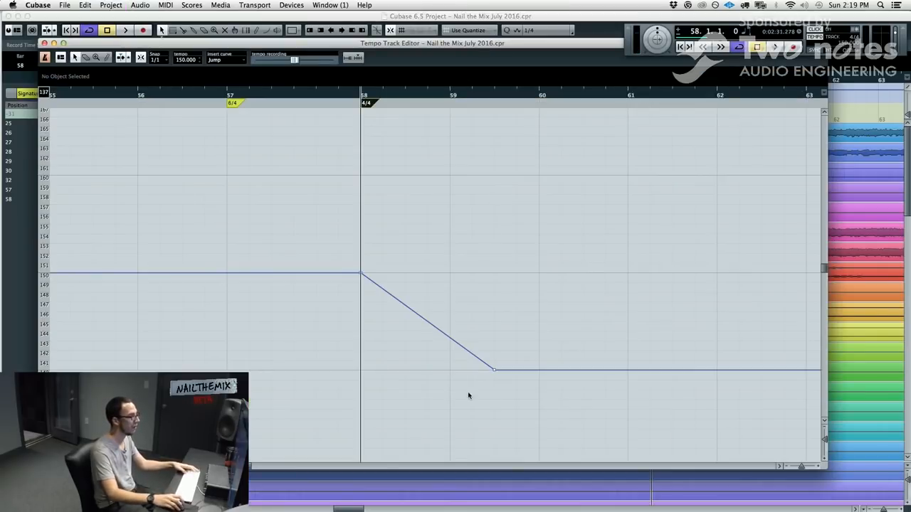
drag(492, 372, 449, 371)
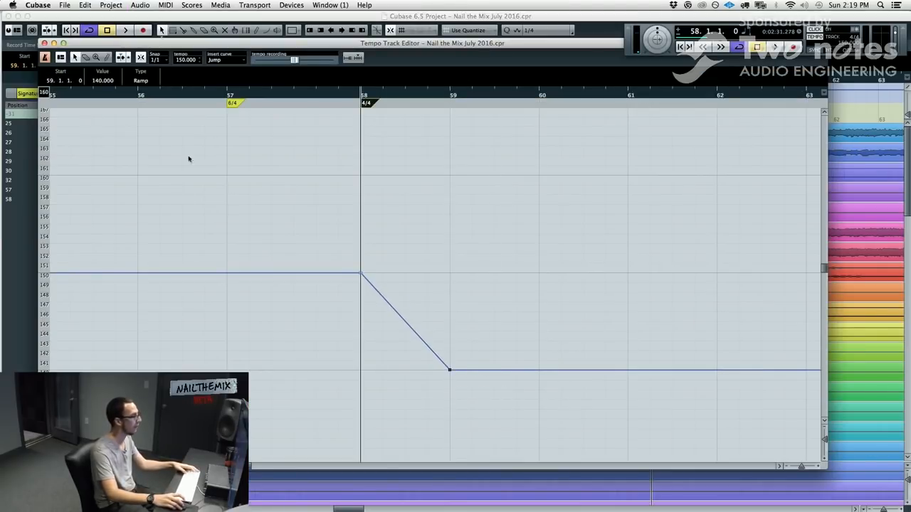
click(457, 212)
Play the corrected ramp from bar 58, return the playhead to bar 58, and close the Tempo Track Editor
key(space)
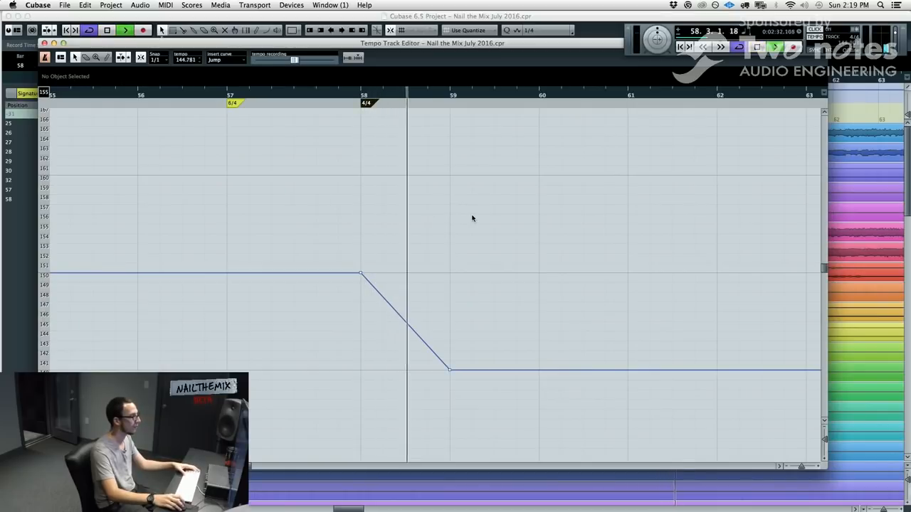
key(space)
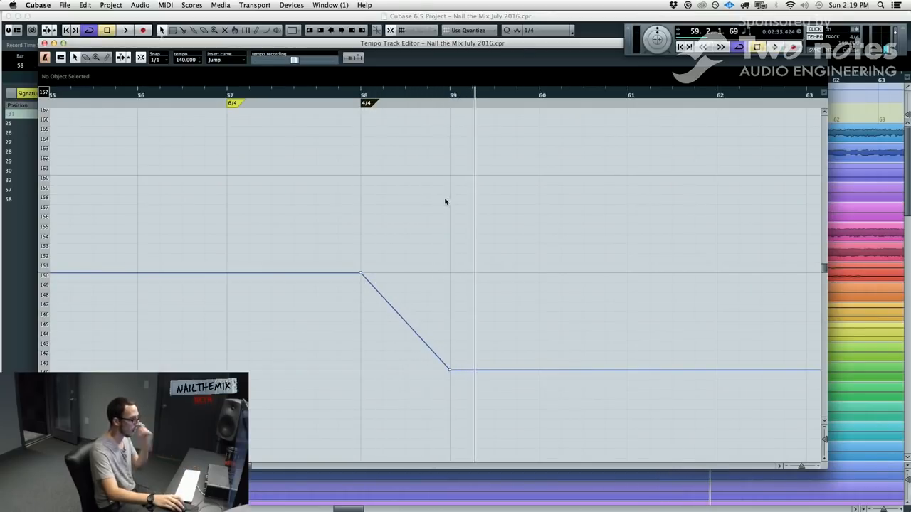
click(355, 98)
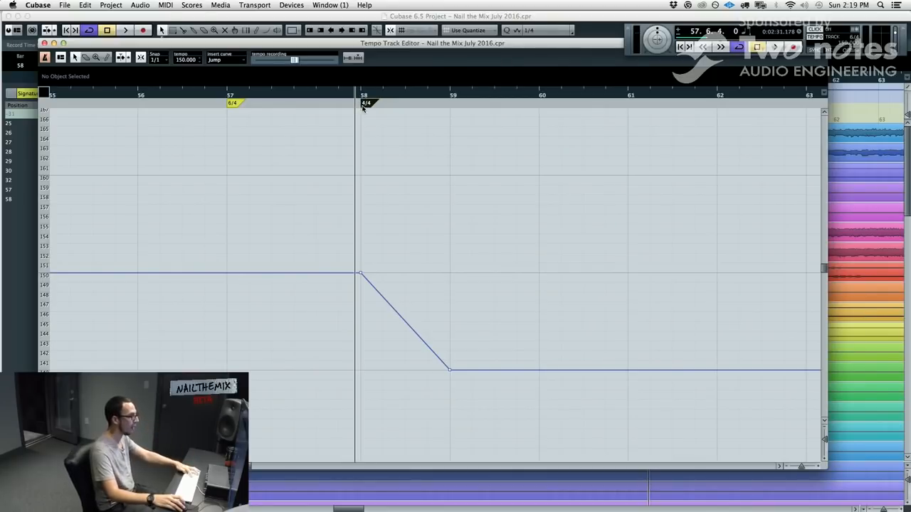
key(KP_Add)
key(super+t)
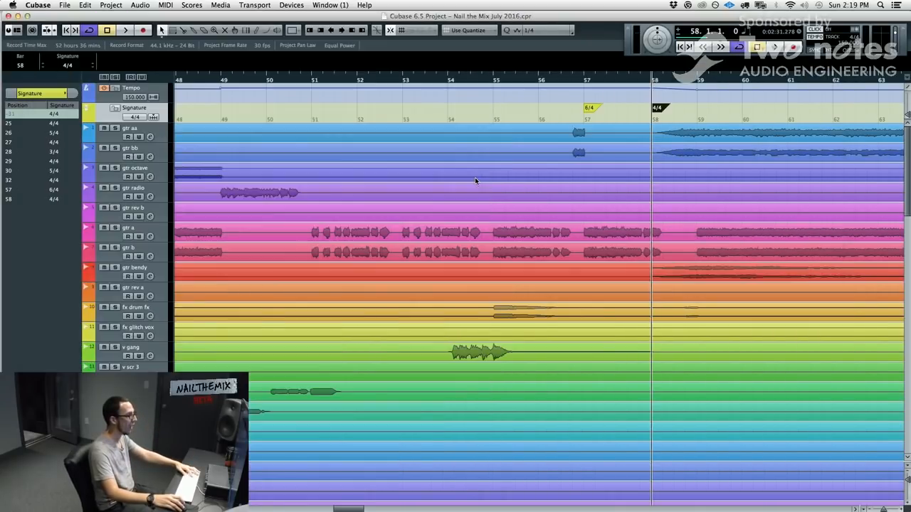
Audition the 6/4 to 4/4 transition from bar 58 in the project window to check the audio against the grid
scroll(459, 244, right, 5)
scroll(463, 235, up, 1)
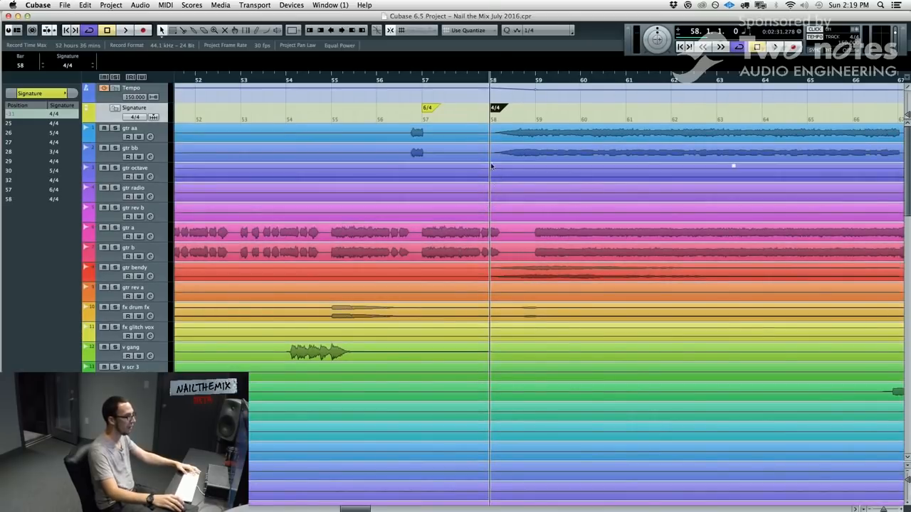
click(420, 83)
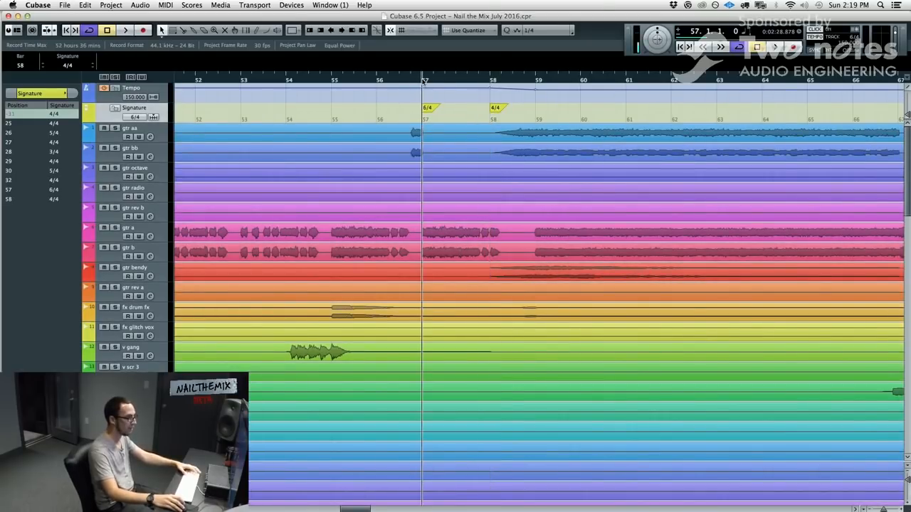
click(492, 82)
scroll(456, 156, right, 3)
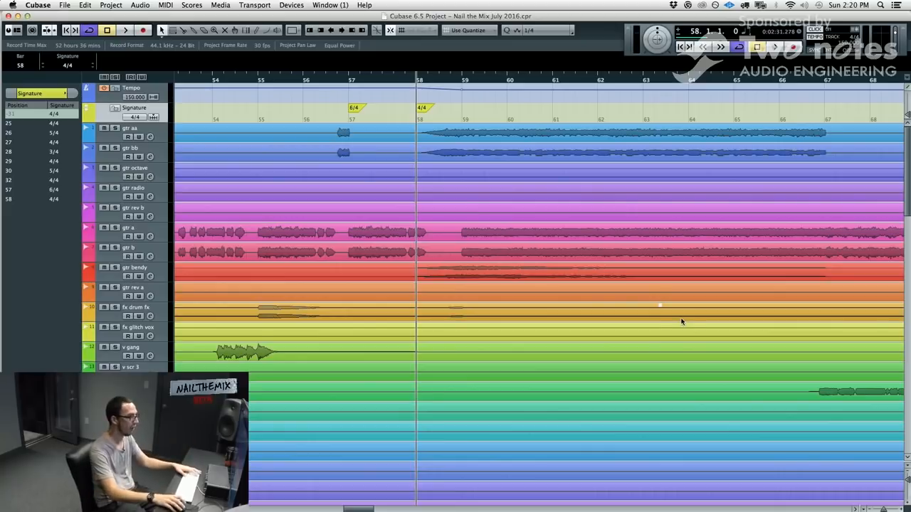
key(space)
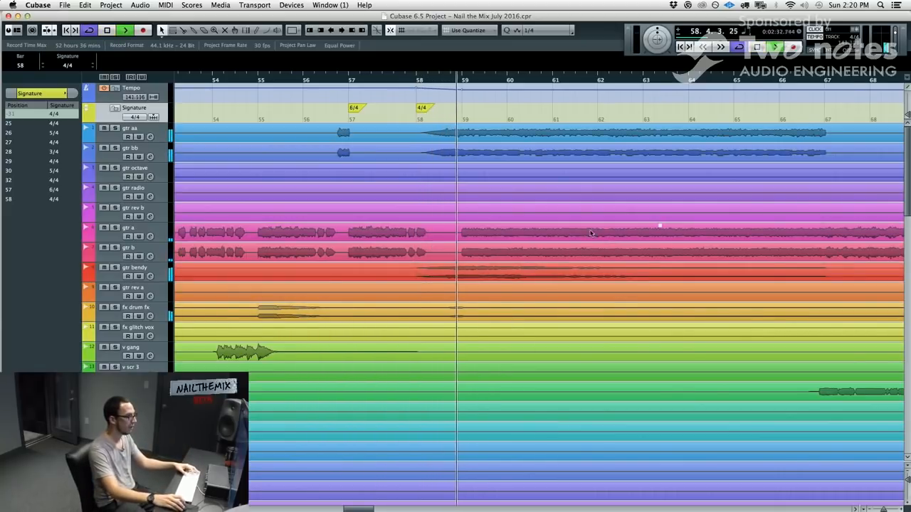
key(space)
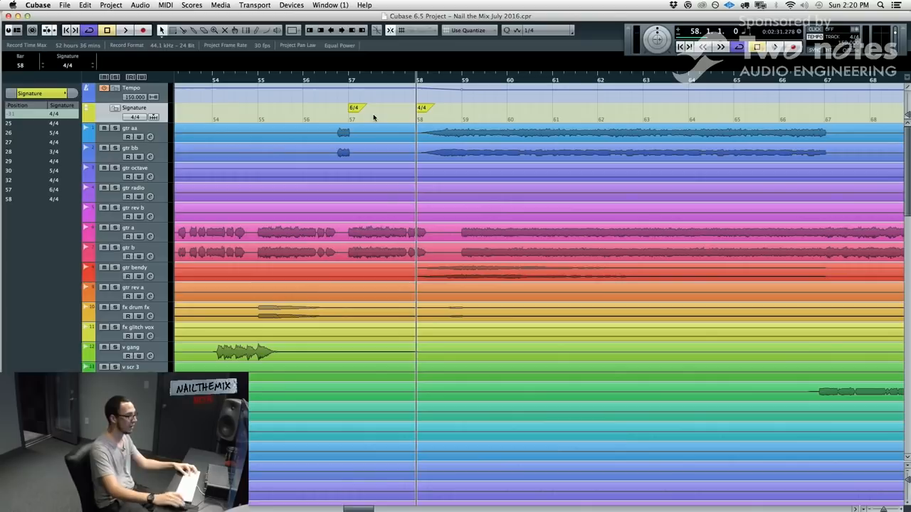
Turn off cycle mode and place the playhead at bar 59
key(KP_Divide)
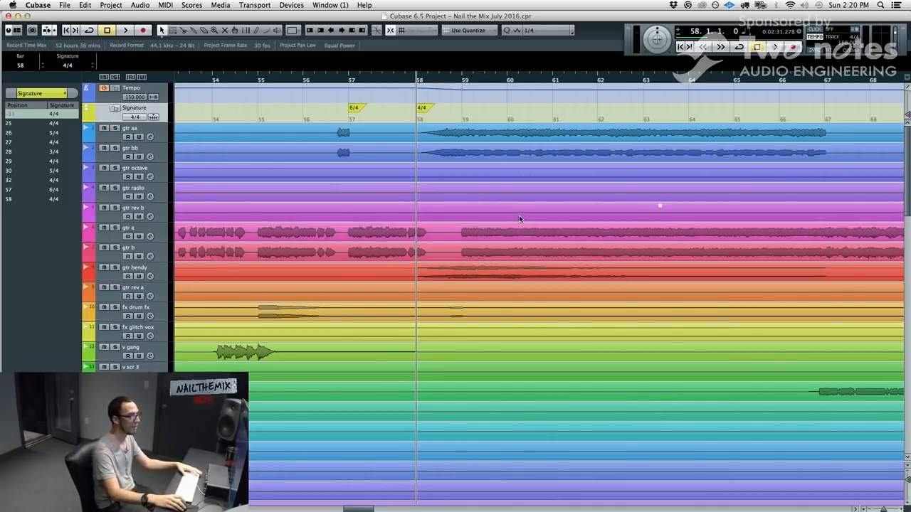
click(350, 78)
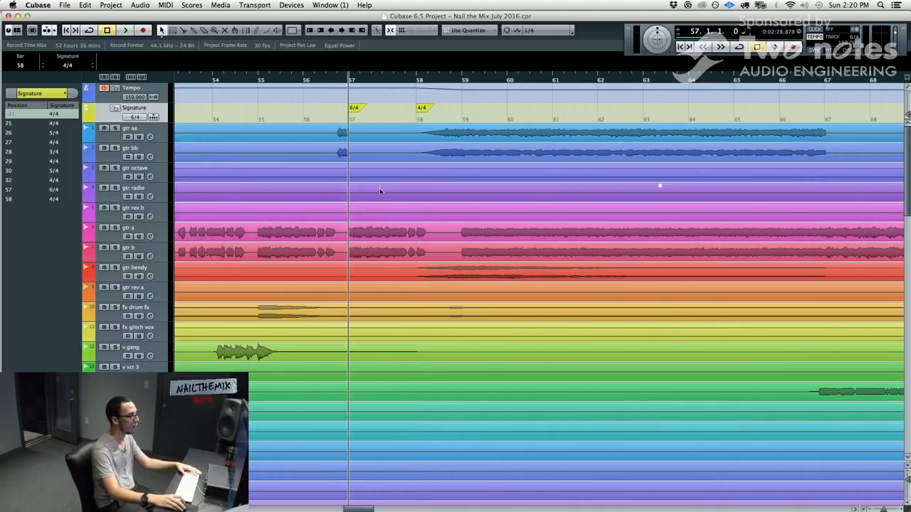
scroll(475, 150, right, 2)
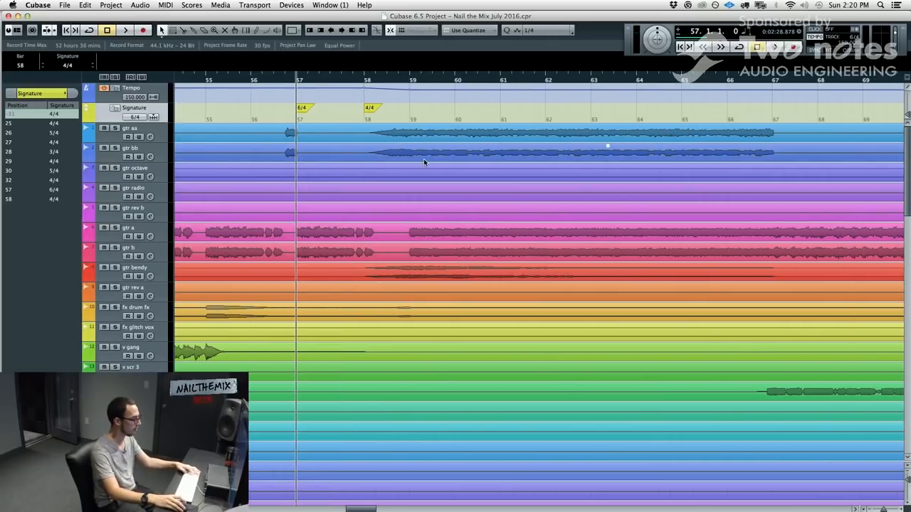
click(411, 81)
scroll(448, 186, right, 1)
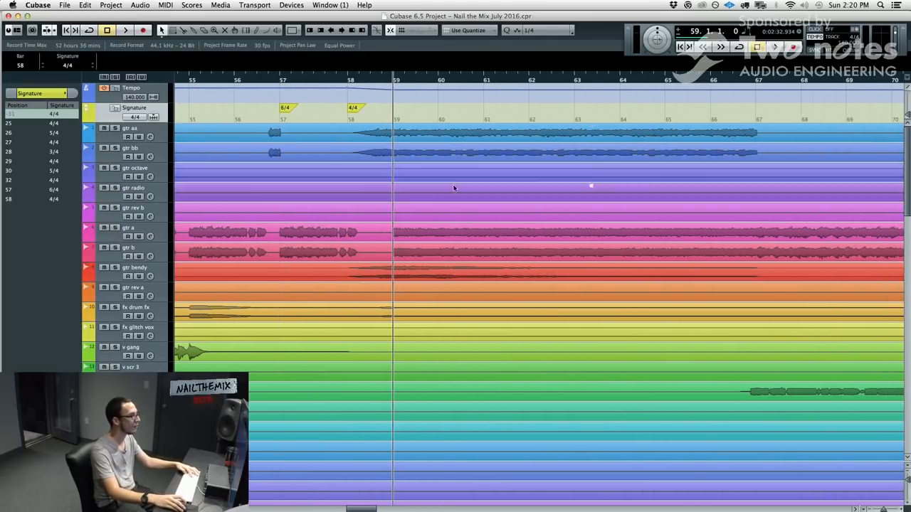
Close the bar 48–60 image in Preview and open tempo bar 58 – 76 close up.bmp from the tempo map folder
mouse_move(2, 329)
click(10, 367)
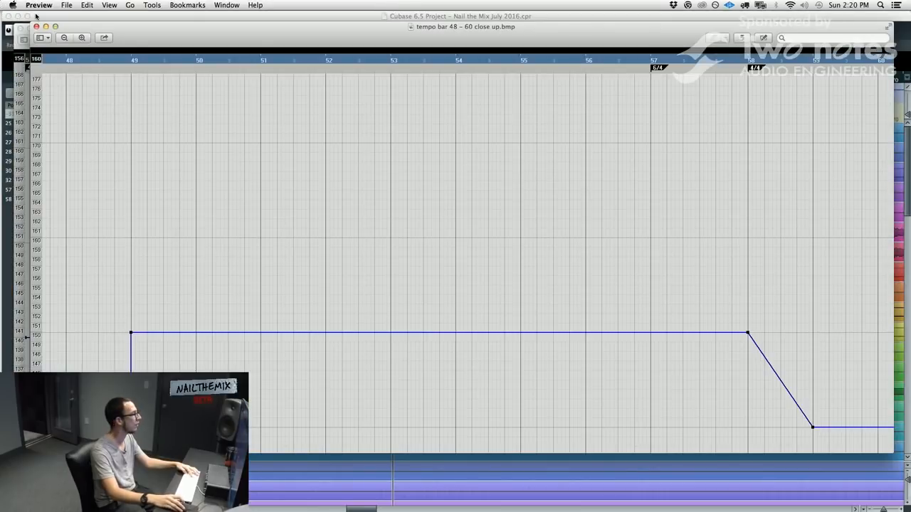
click(37, 27)
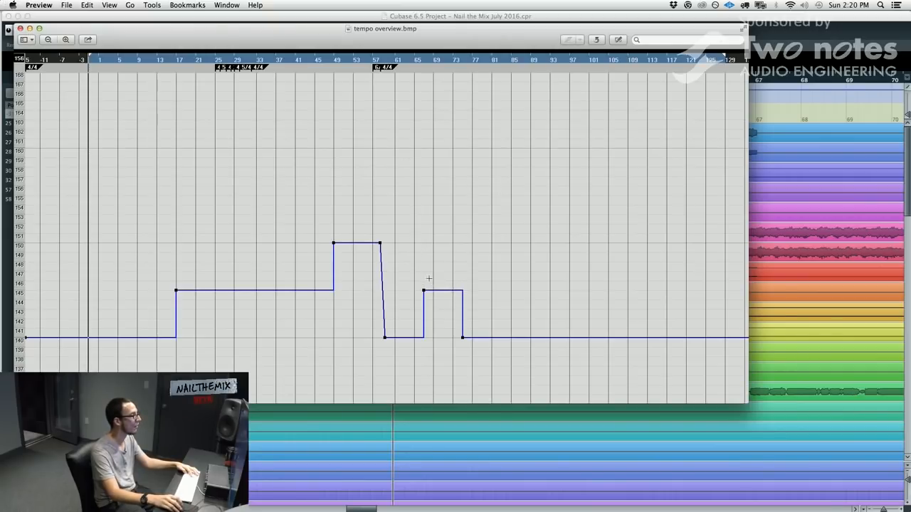
click(5, 29)
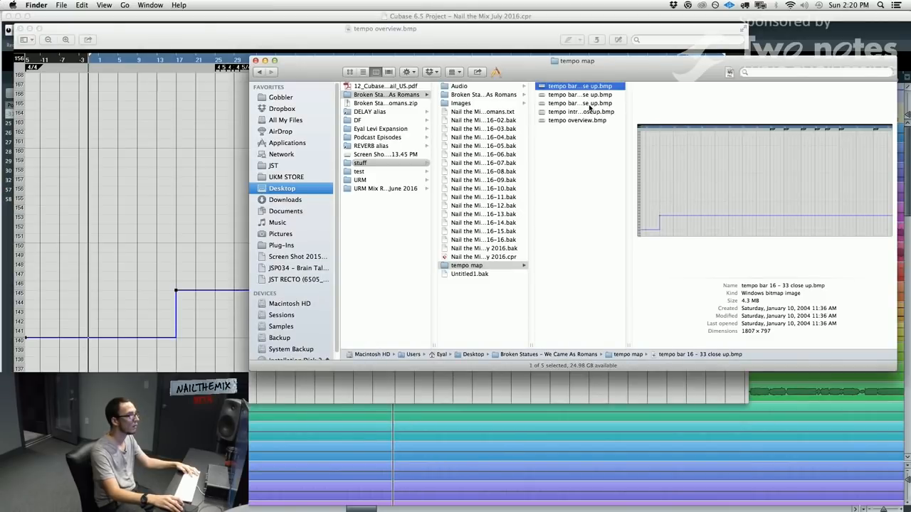
click(589, 105)
double_click(588, 107)
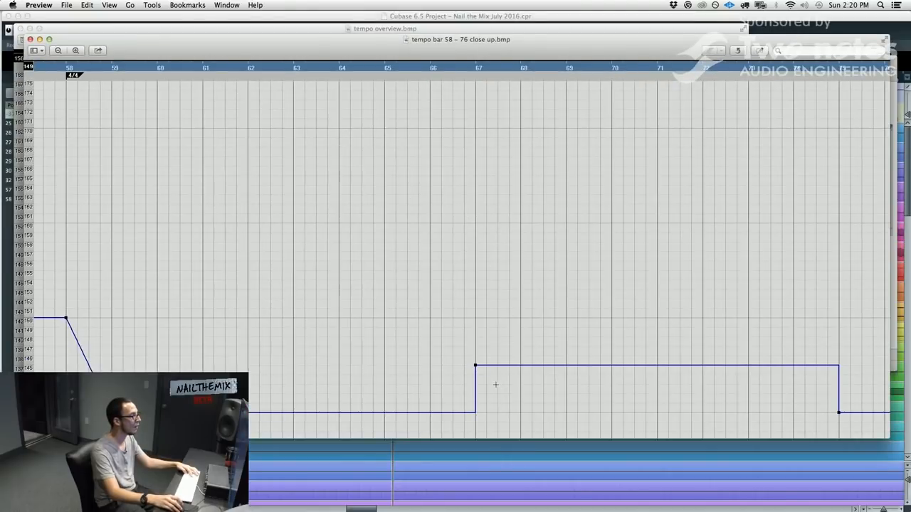
Switch back to Cubase and add a jump tempo change to 145 at bar 67 in the Tempo Track Editor, then close the editor
click(393, 453)
scroll(521, 84, right, 3)
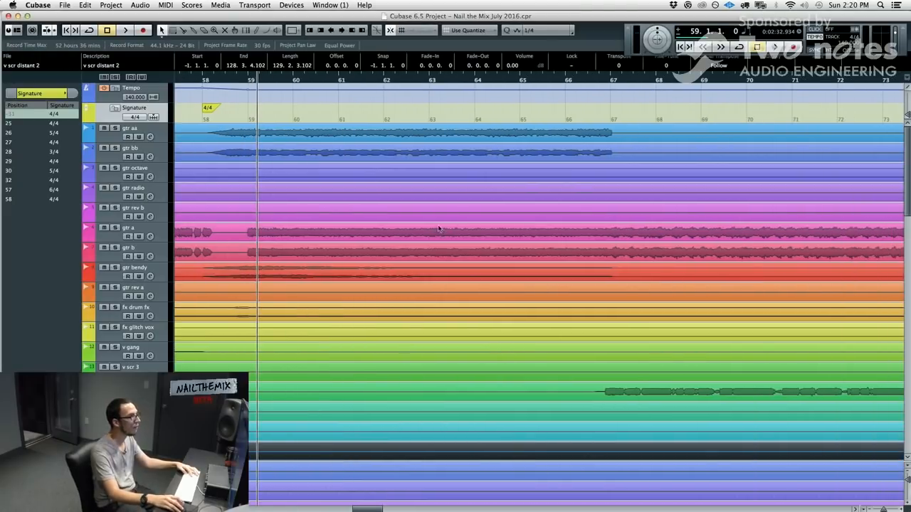
click(610, 80)
key(super+t)
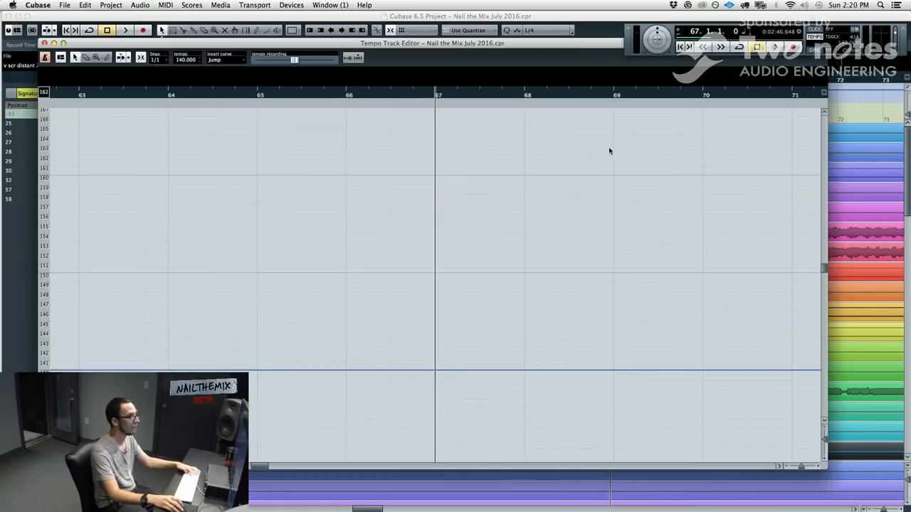
click(439, 290)
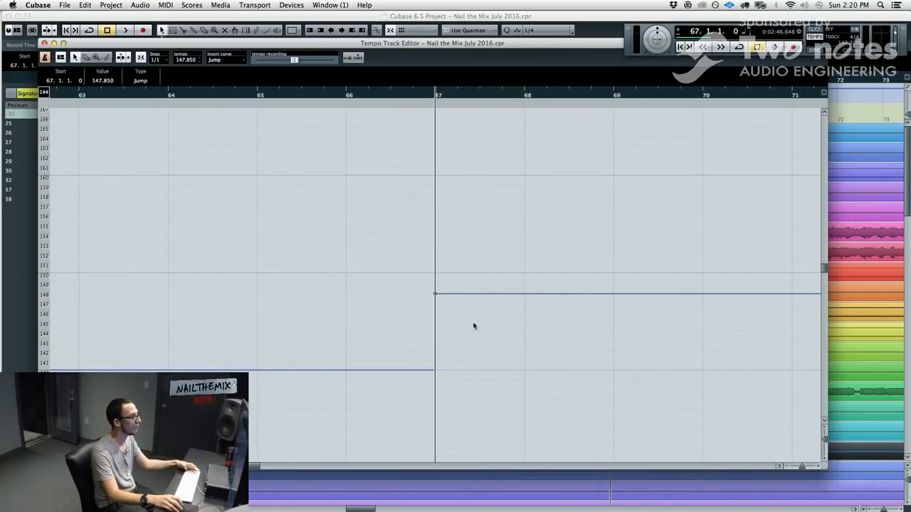
click(103, 81)
text(145)
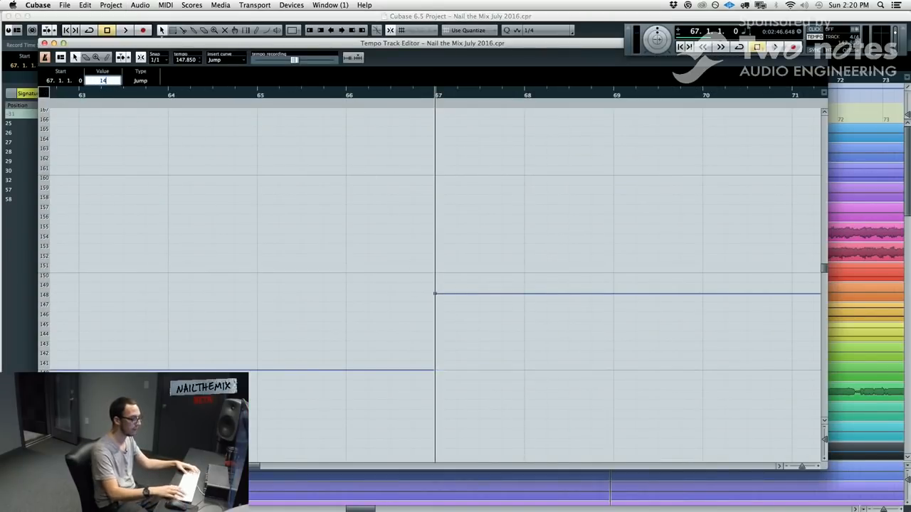
key(Return)
key(super+w)
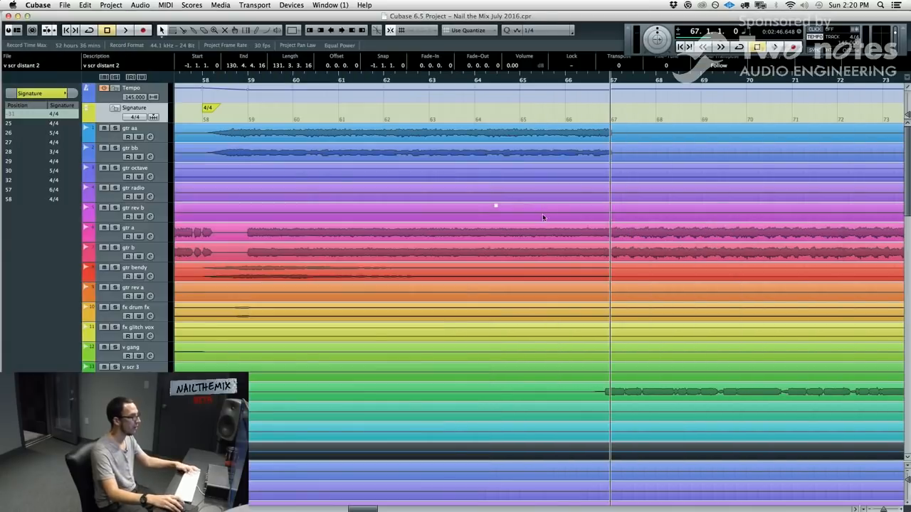
Add a tempo change at bar 75 on the Tempo track and set its value to 140
scroll(591, 258, right, 3)
scroll(567, 238, right, 3)
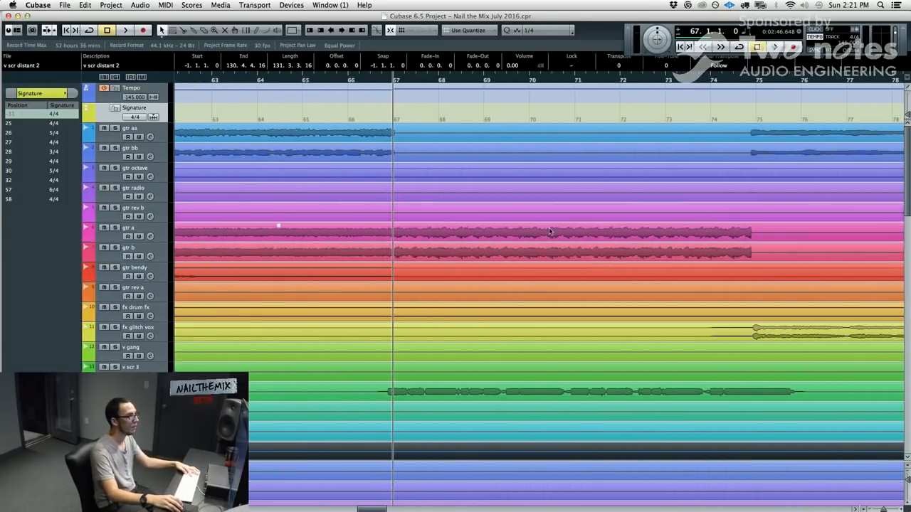
mouse_move(2, 234)
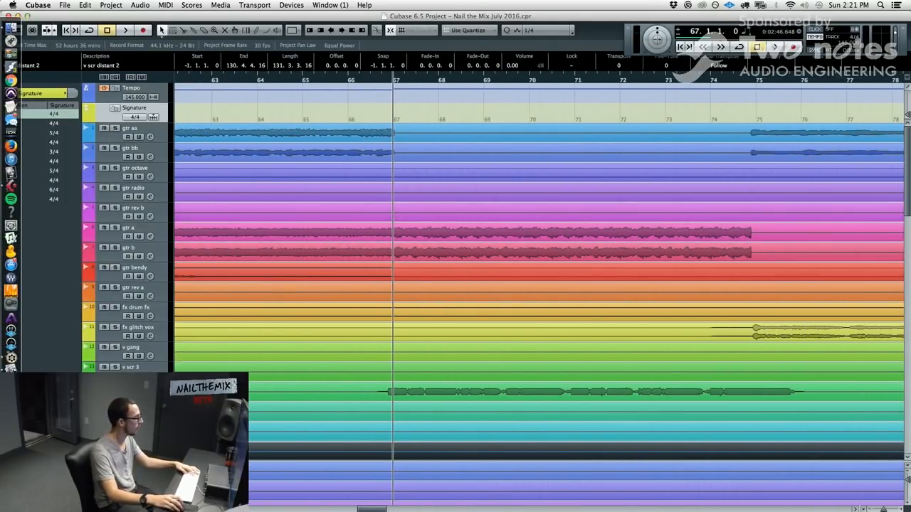
click(7, 369)
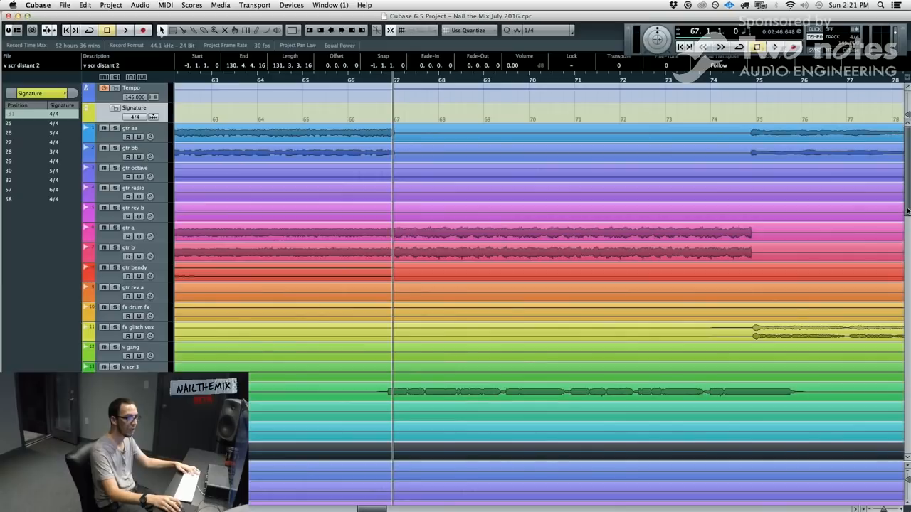
click(909, 239)
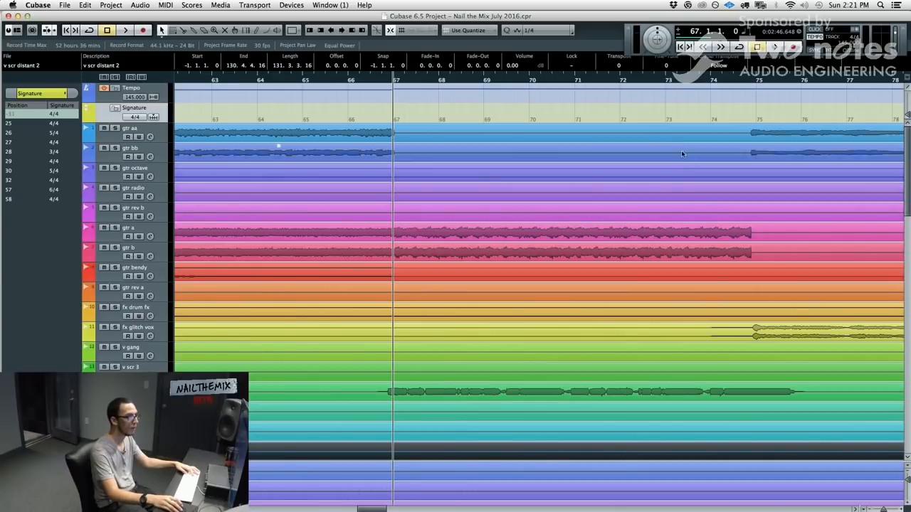
click(756, 94)
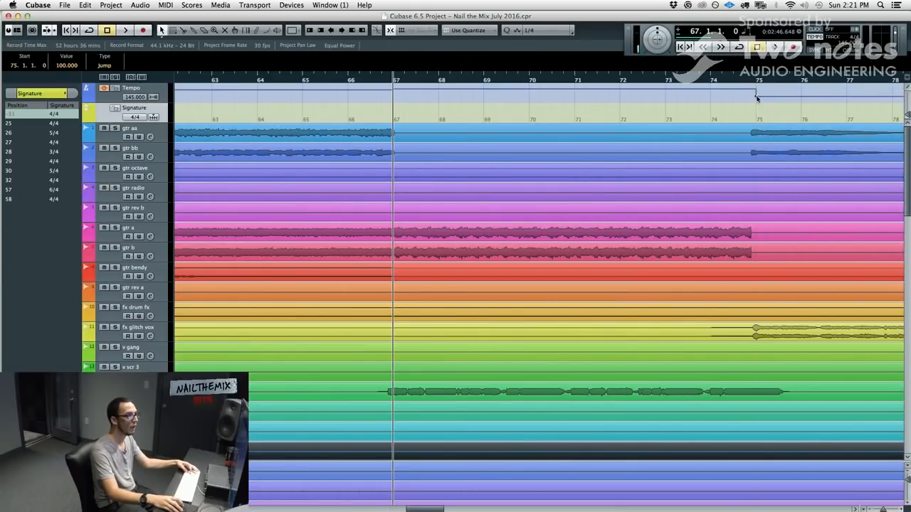
click(79, 68)
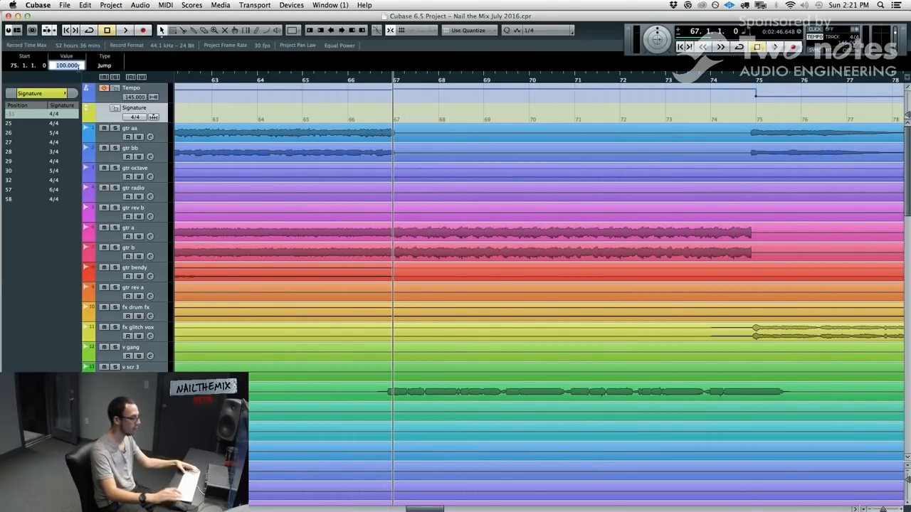
text(140)
key(Return)
Audition the tempo change at bar 75 against the grid and stop playback
drag(653, 150, 403, 148)
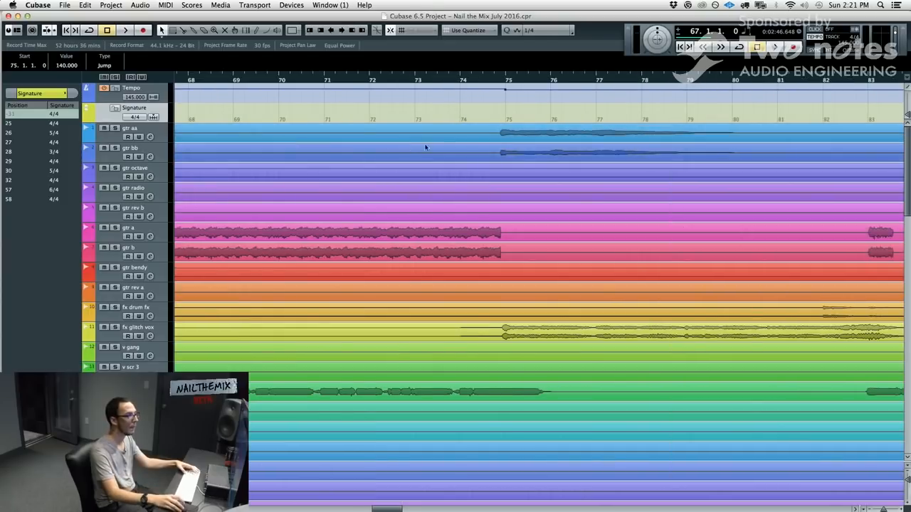
scroll(504, 170, up, 6)
click(400, 80)
key(space)
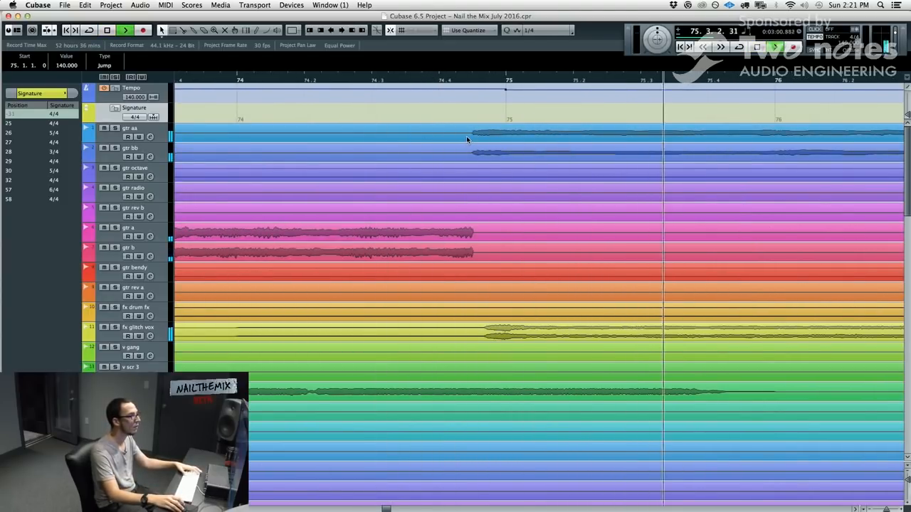
scroll(527, 164, down, 8)
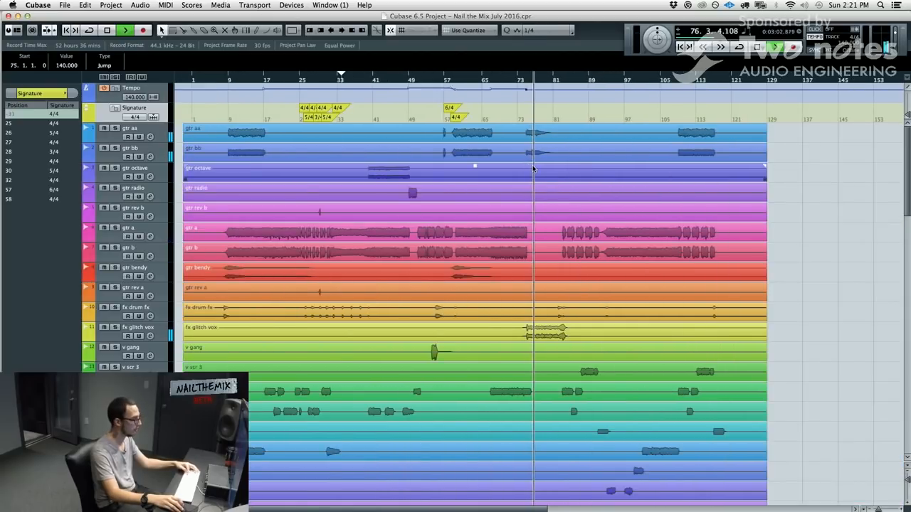
scroll(569, 190, up, 2)
scroll(588, 196, right, 2)
key(space)
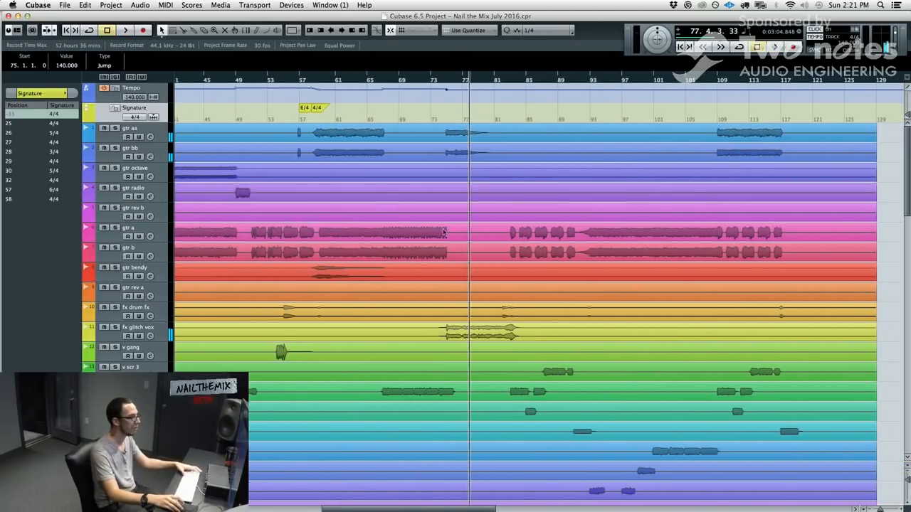
Open the Tempo Track Editor and compare the tempo map with the close-up and tempo overview.bmp in Preview
key(super+t)
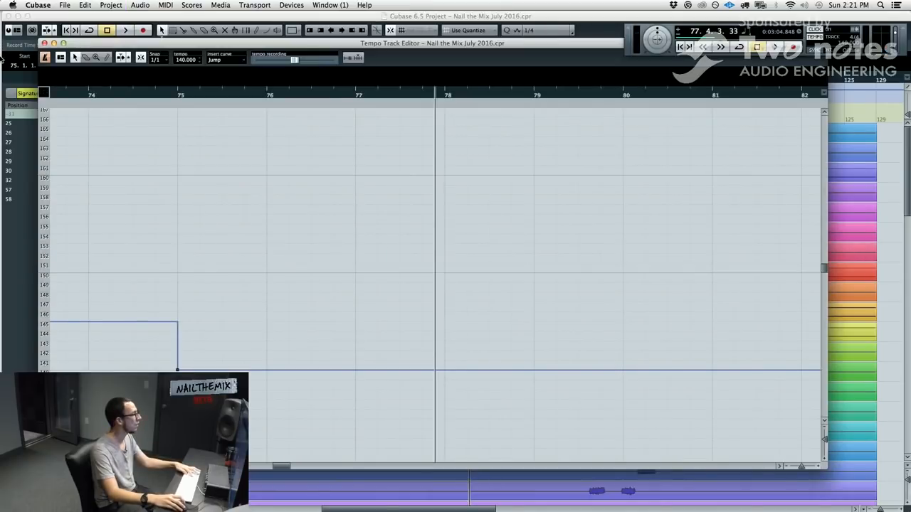
mouse_move(2, 63)
click(11, 367)
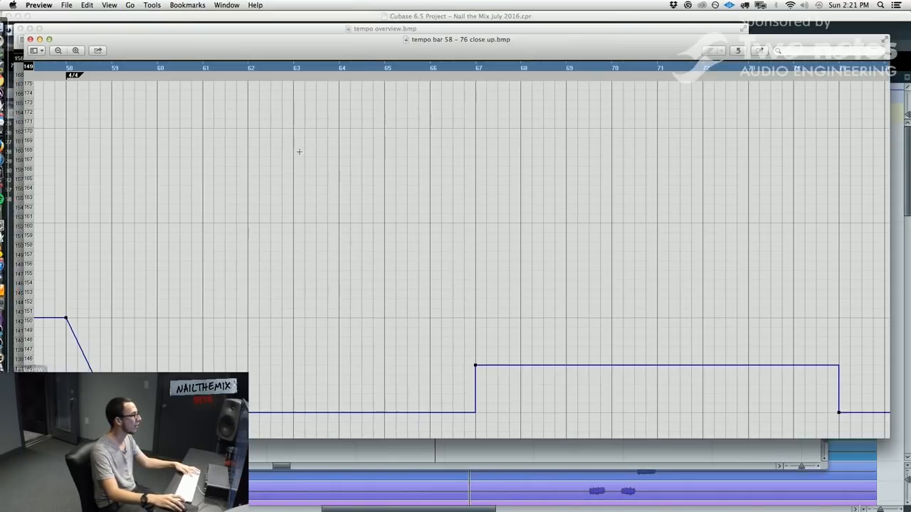
click(51, 30)
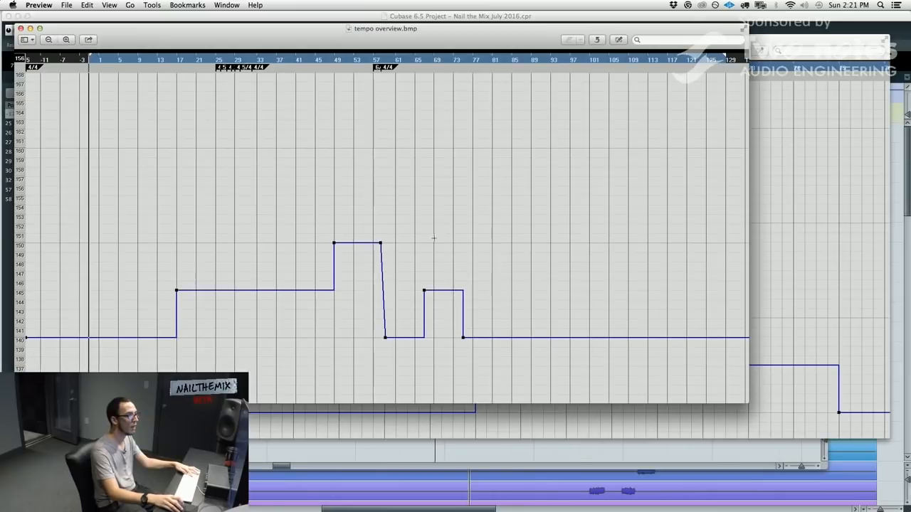
Close both reference images and the Tempo Track Editor, and quit Preview
click(20, 28)
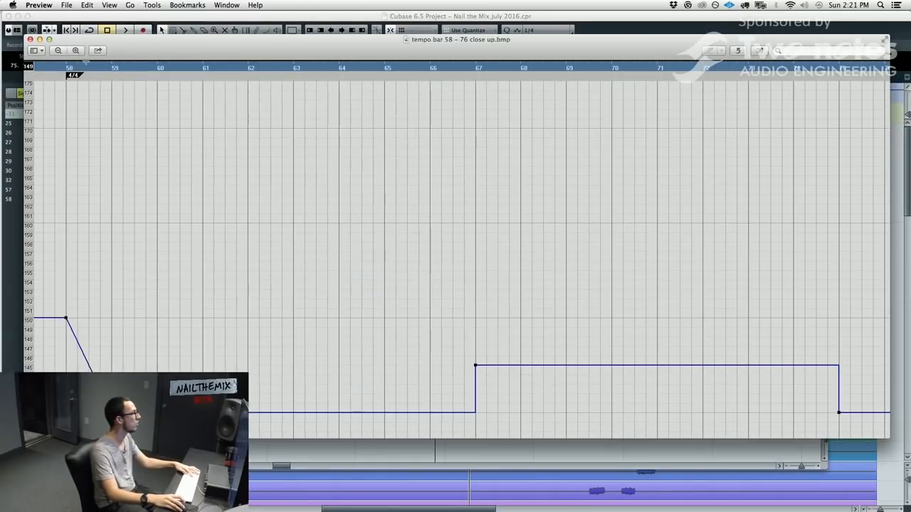
click(29, 39)
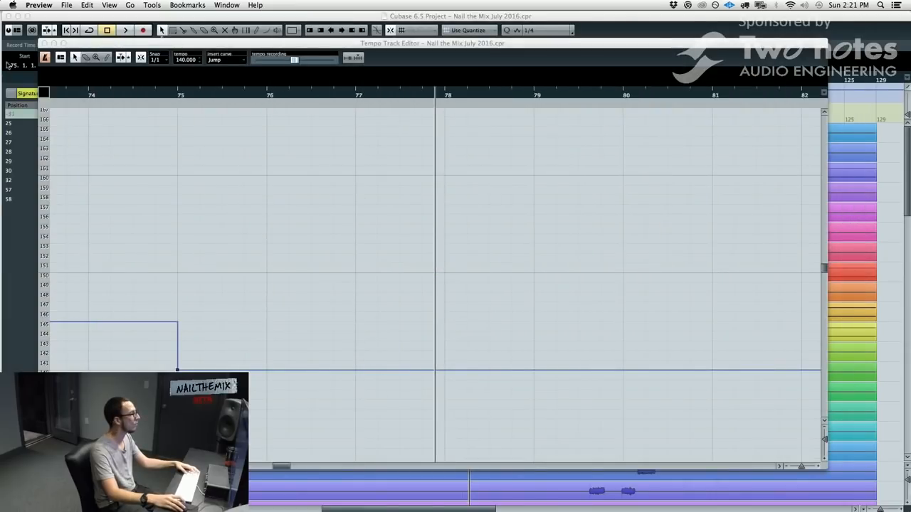
click(44, 44)
click(39, 5)
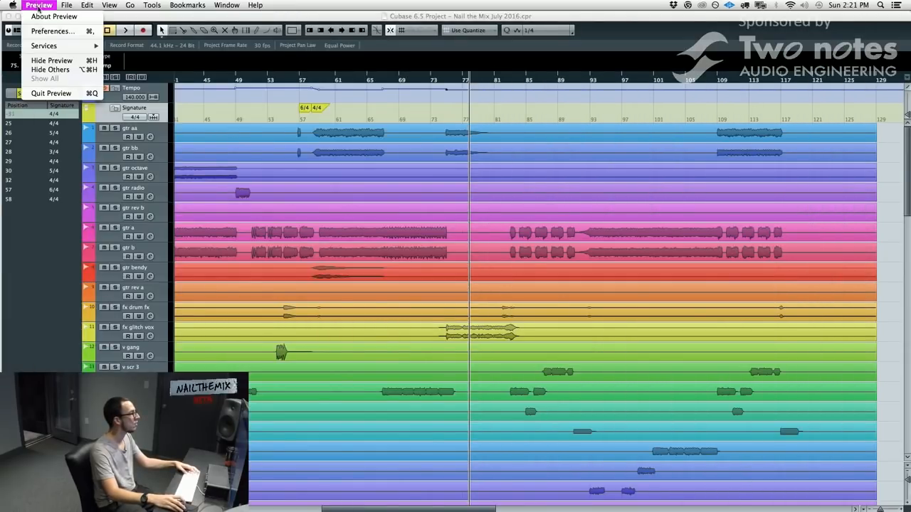
click(54, 97)
Play the song's ending from about bar 116 and zoom in at the playhead to check the audio against the grid
scroll(350, 208, right, 5)
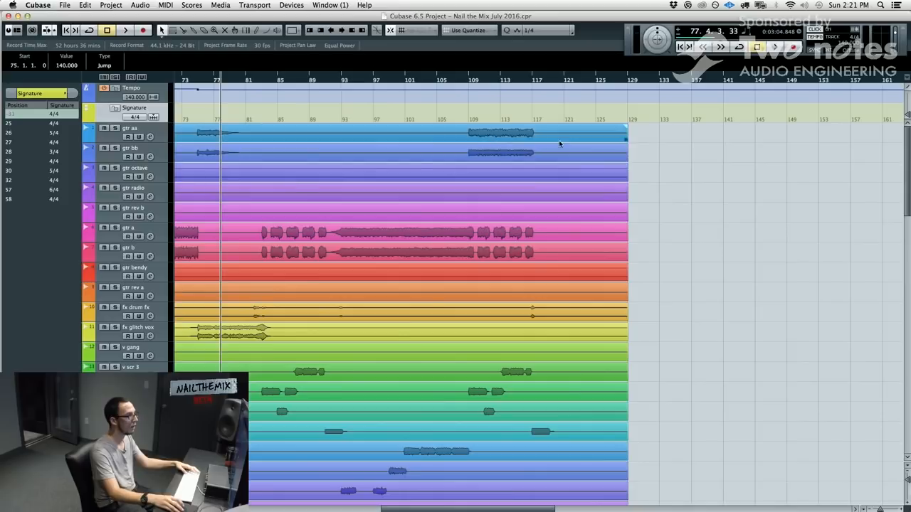
click(527, 80)
key(space)
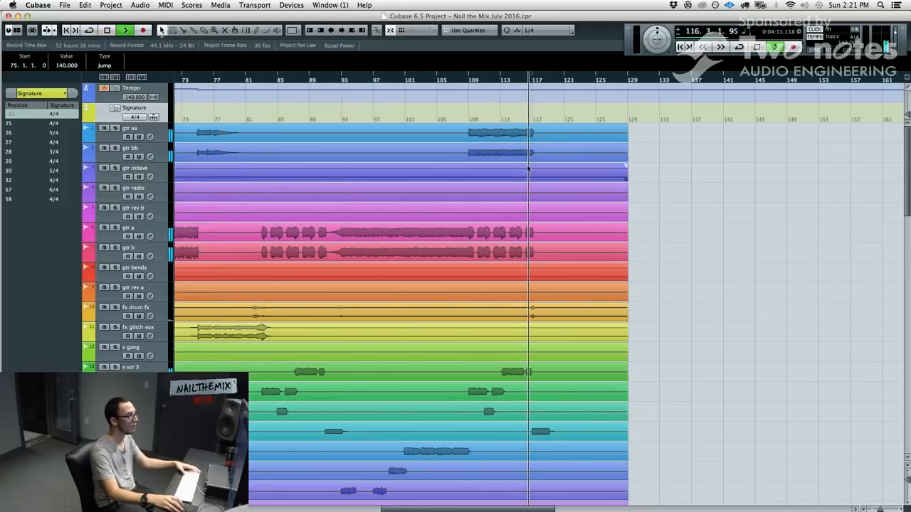
key(h)
key(h)
key(h)
key(h)
key(h)
key(h)
key(g)
key(g)
key(g)
key(g)
key(g)
key(g)
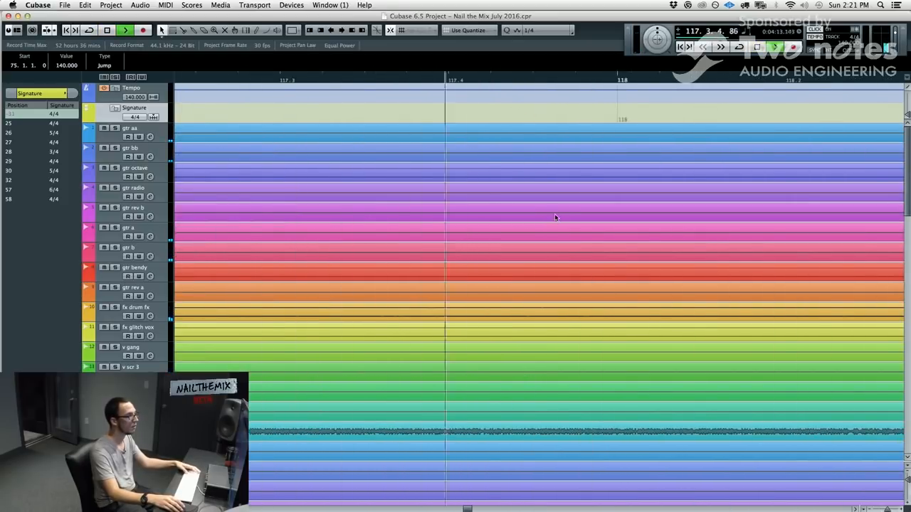
key(space)
Show the whole arrangement and lock the Tempo and Signature tracks
click(288, 163)
scroll(289, 163, up, 3)
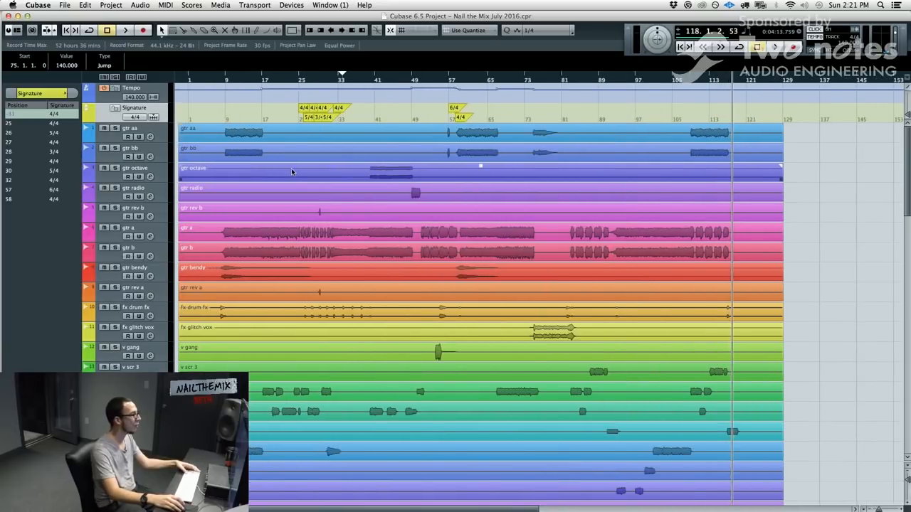
scroll(292, 170, left, 3)
click(186, 155)
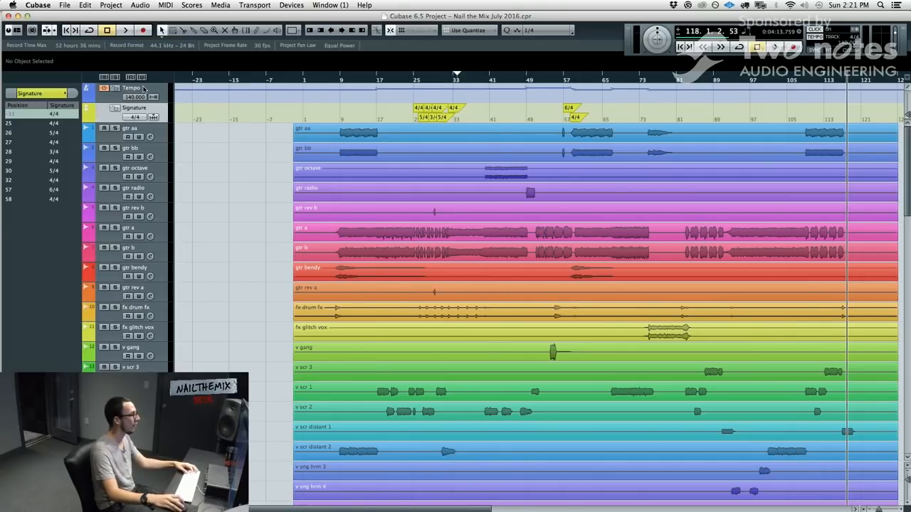
click(359, 191)
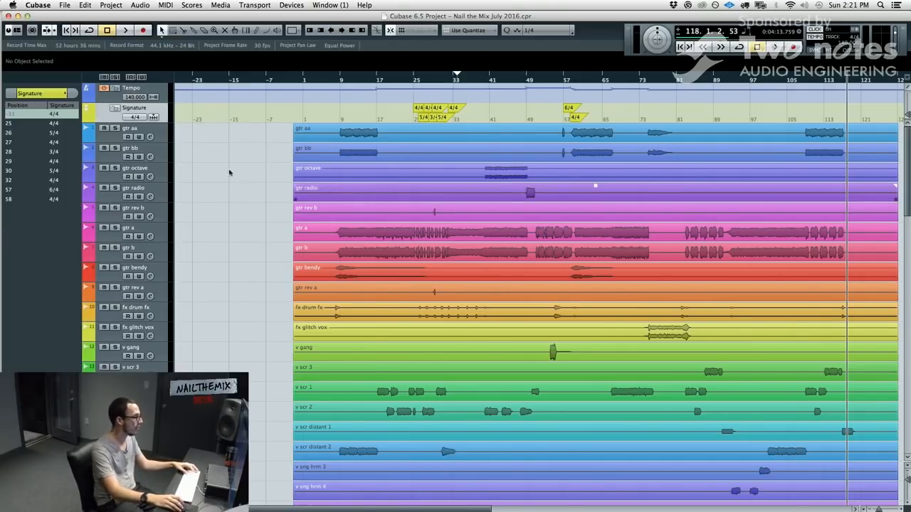
click(127, 111)
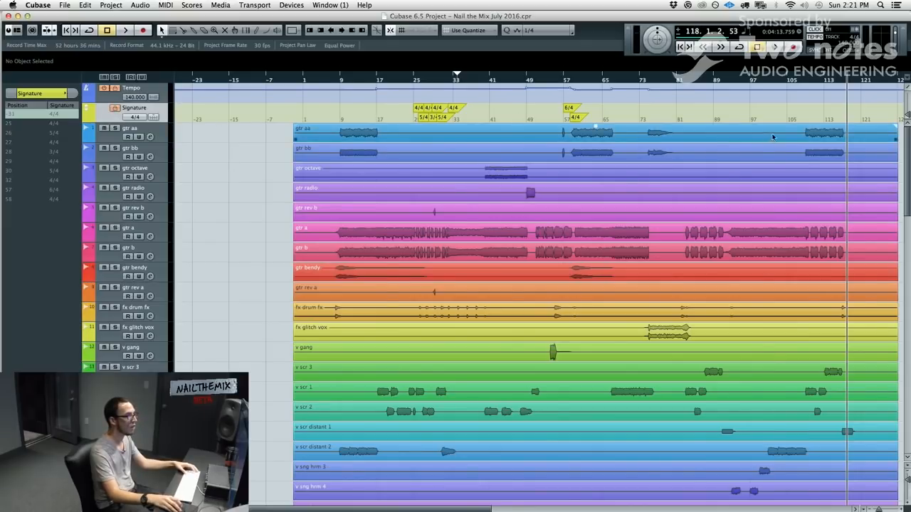
Enlarge the Tempo track's height and select individual tempo points to inspect them on the locked track
click(161, 98)
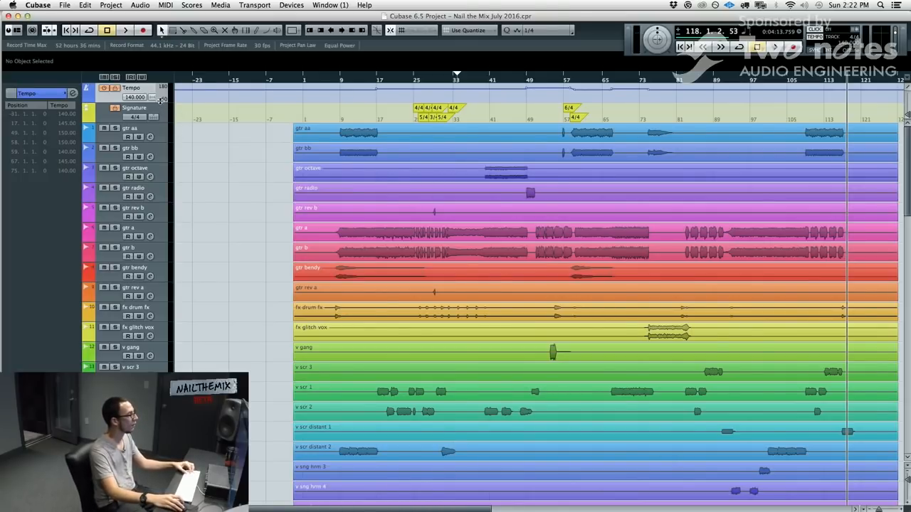
drag(159, 105, 159, 178)
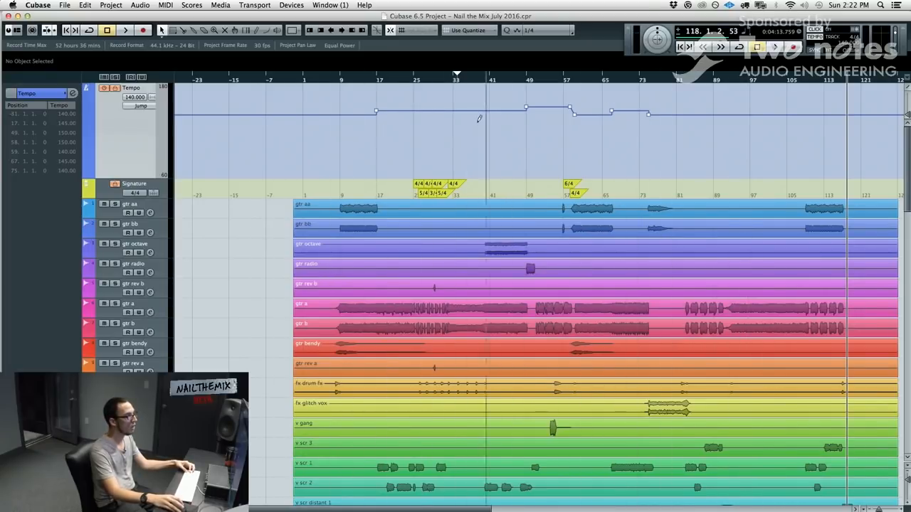
click(526, 107)
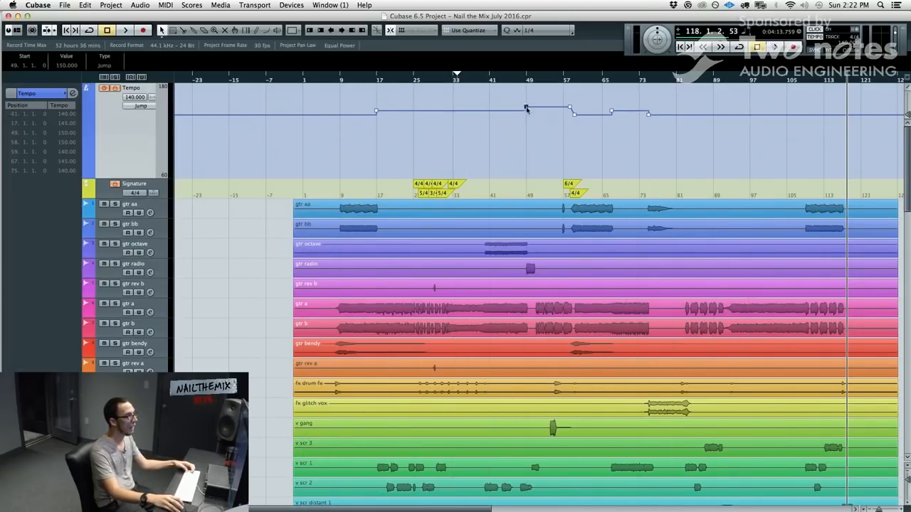
click(570, 108)
click(623, 95)
click(648, 115)
Box-select tempo points around bars 59 to 75, clear the selection, and shrink the Tempo track back to its compact height
drag(682, 134, 583, 112)
drag(659, 140, 555, 109)
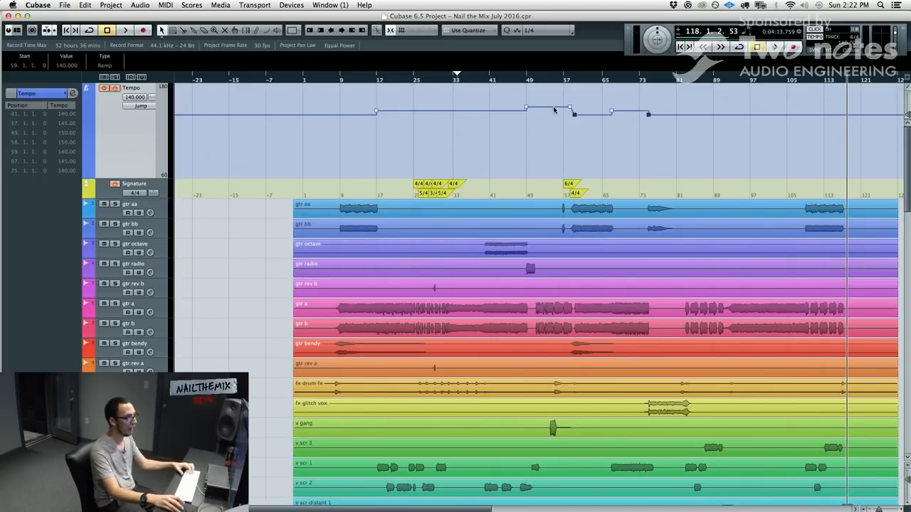
click(612, 138)
drag(703, 131, 331, 84)
drag(451, 133, 425, 132)
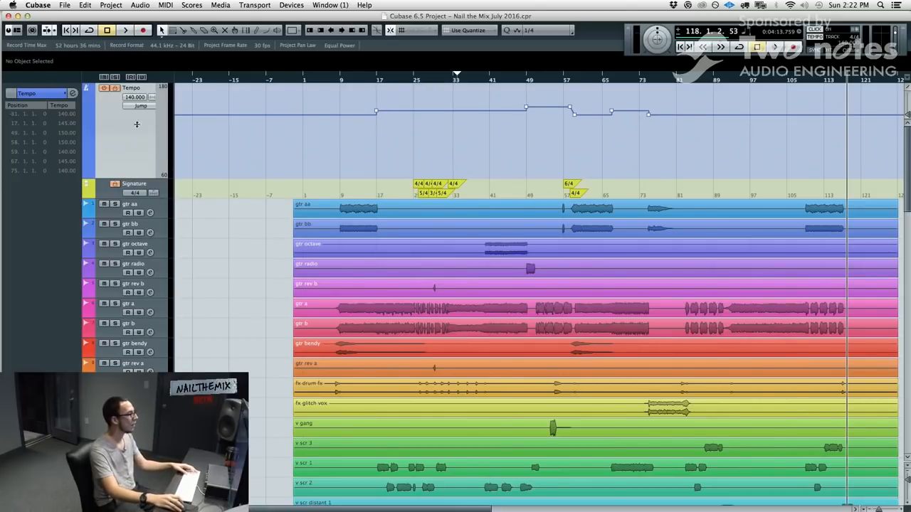
drag(134, 178, 135, 103)
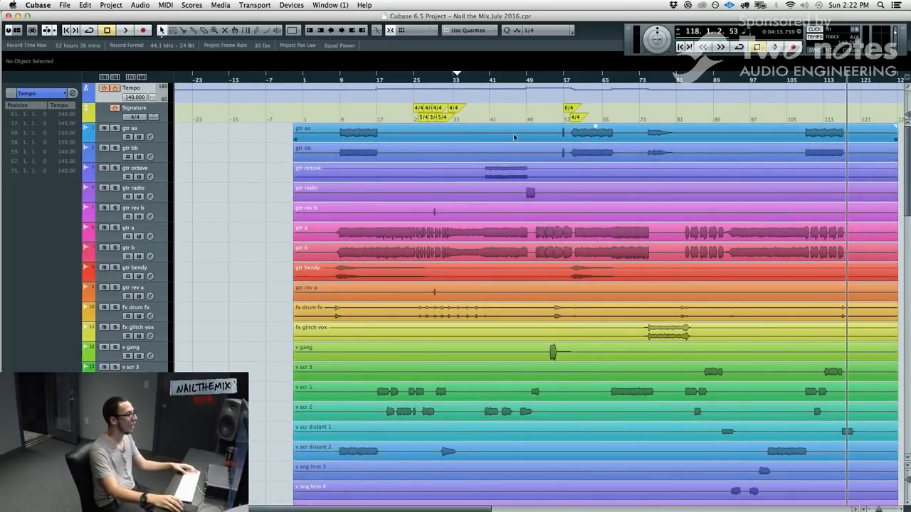
scroll(547, 296, right, 2)
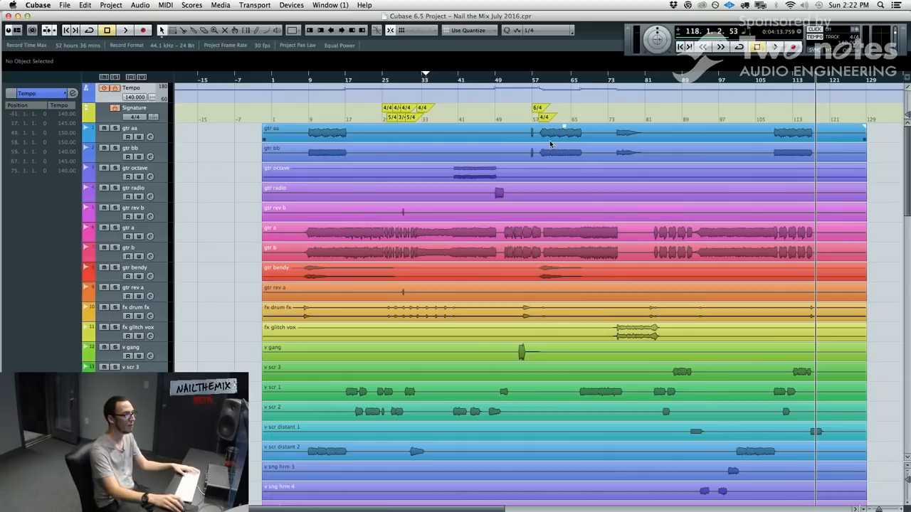
Select the Signature track and return to the Tempo track to view their event lists, and skip the offered Flux update
scroll(478, 164, left, 1)
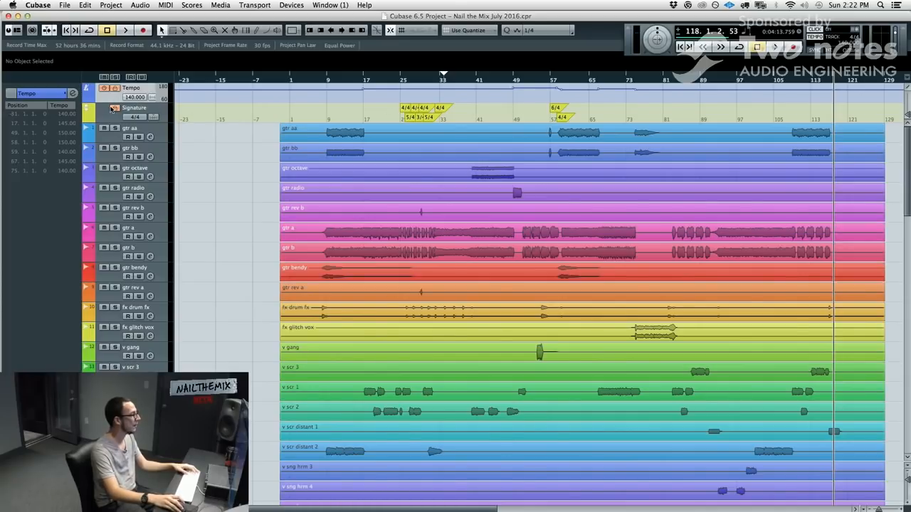
click(100, 116)
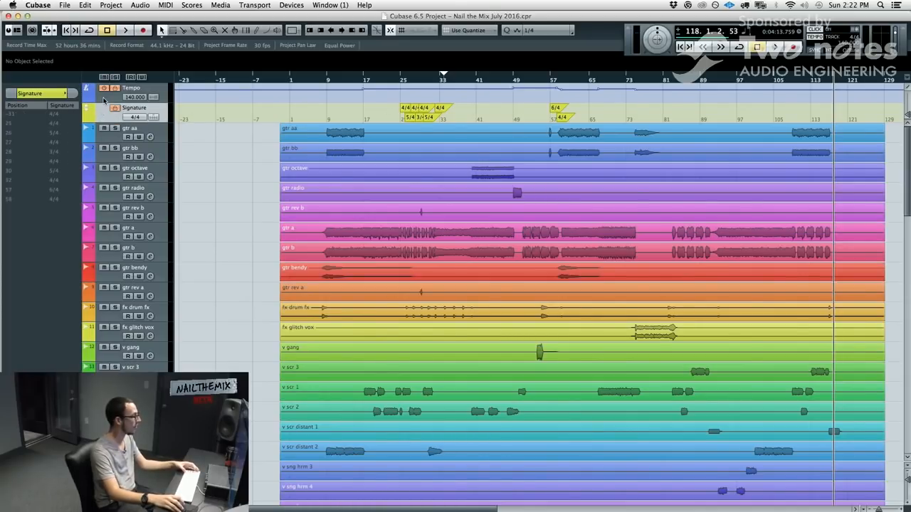
click(163, 91)
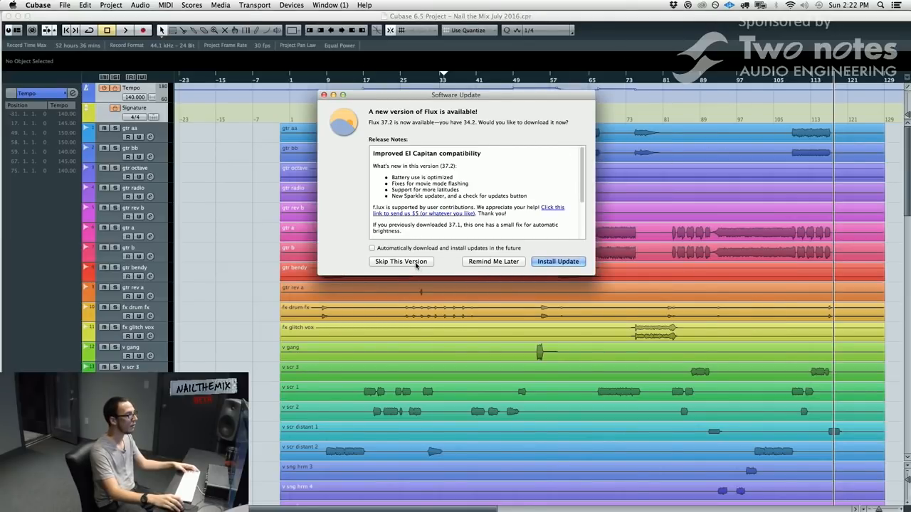
click(387, 263)
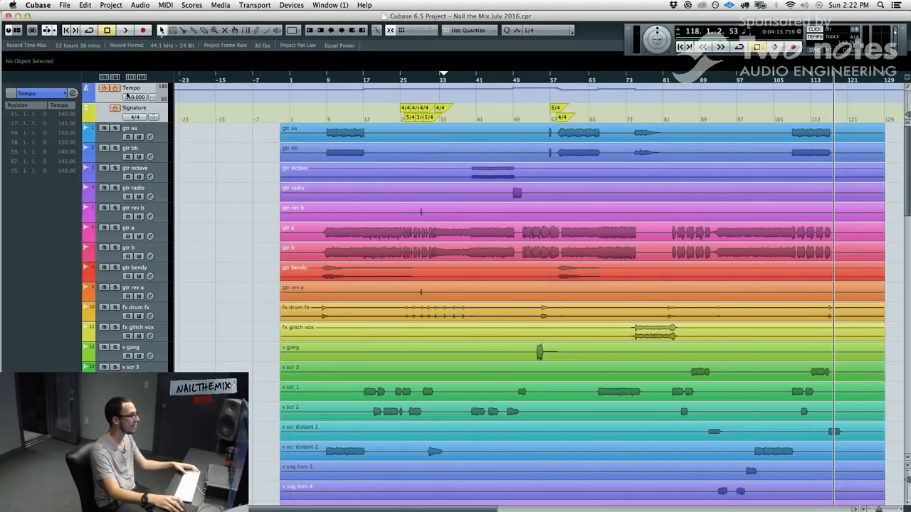
Divide the track list so the Tempo and Signature tracks sit in a separate upper section, with the divider just beneath them
click(907, 88)
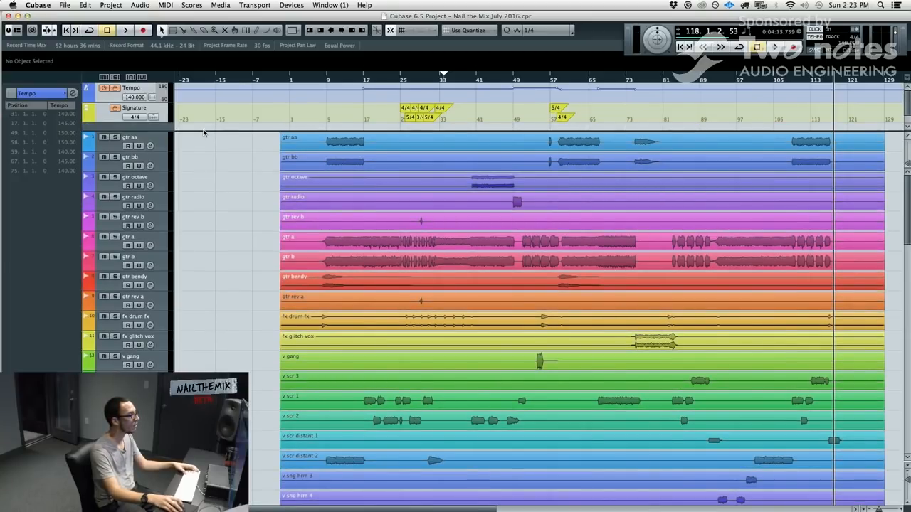
drag(203, 131, 223, 313)
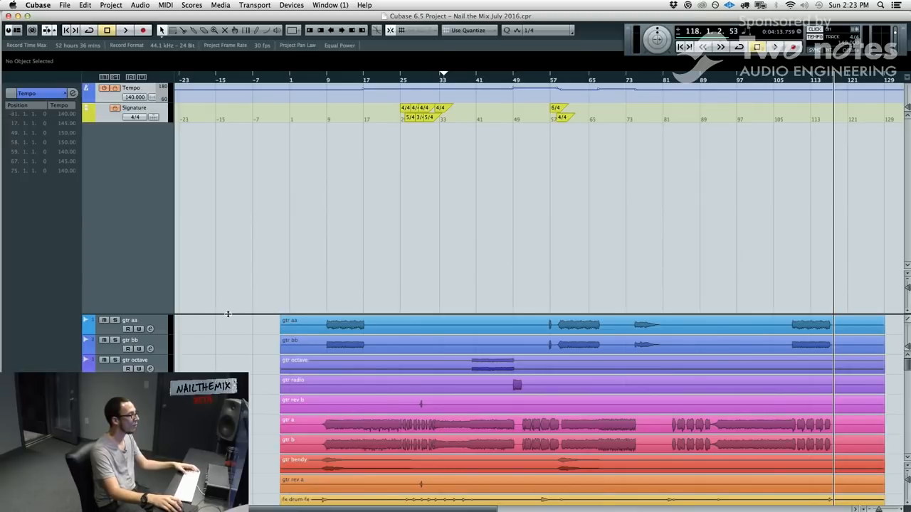
drag(227, 314, 228, 125)
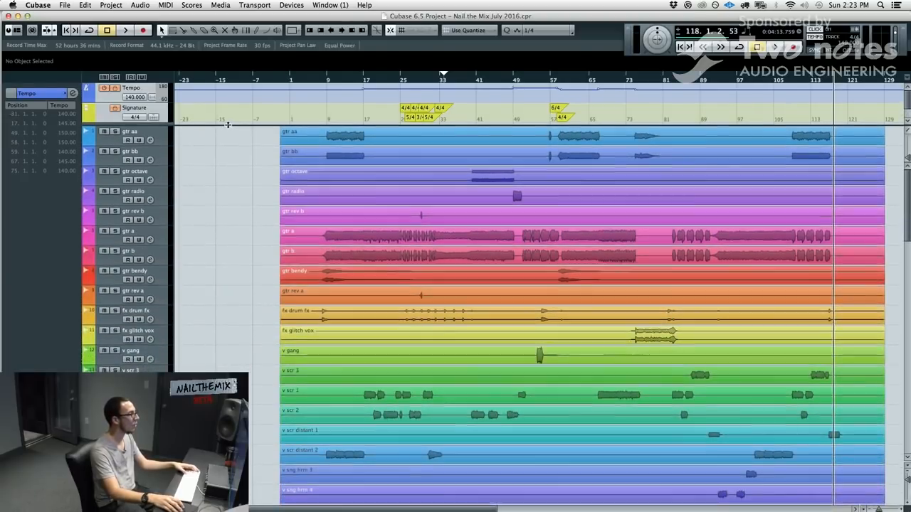
Scroll through all the audio tracks and along the timeline to check how the Tempo and Signature tracks behave in the divided track list
scroll(238, 185, down, 20)
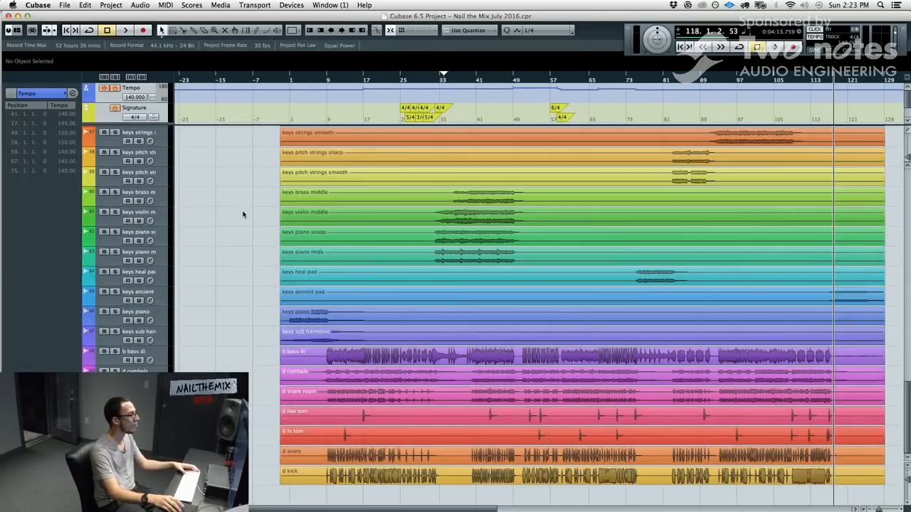
scroll(242, 214, up, 13)
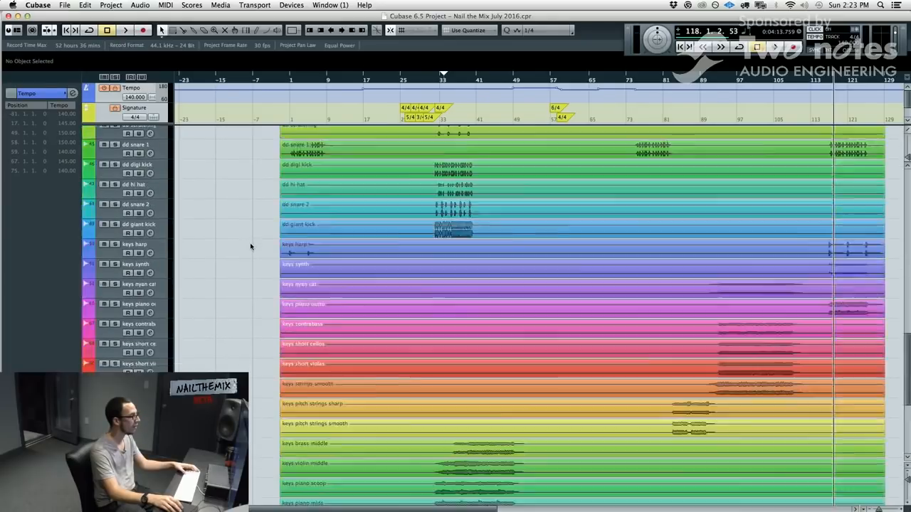
scroll(251, 247, up, 15)
scroll(348, 248, up, 8)
scroll(348, 247, down, 10)
scroll(342, 242, up, 5)
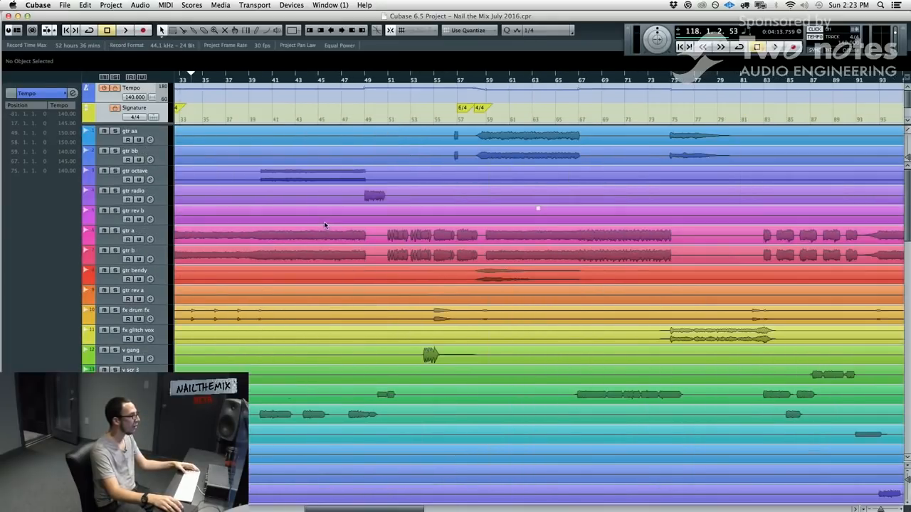
scroll(360, 119, left, 6)
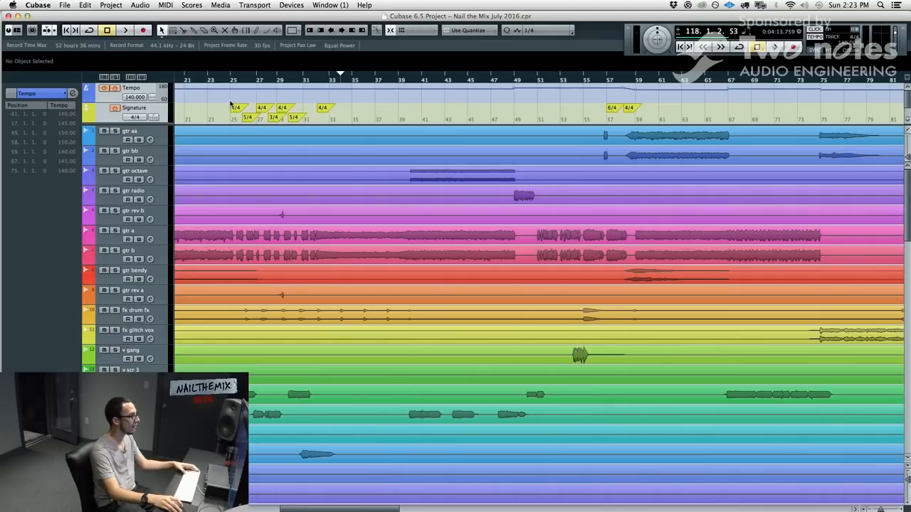
scroll(429, 175, left, 3)
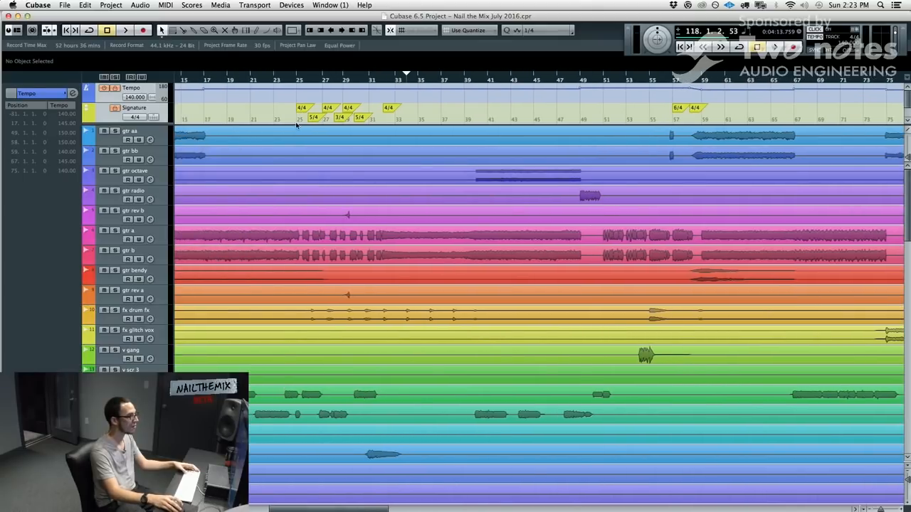
scroll(460, 188, left, 4)
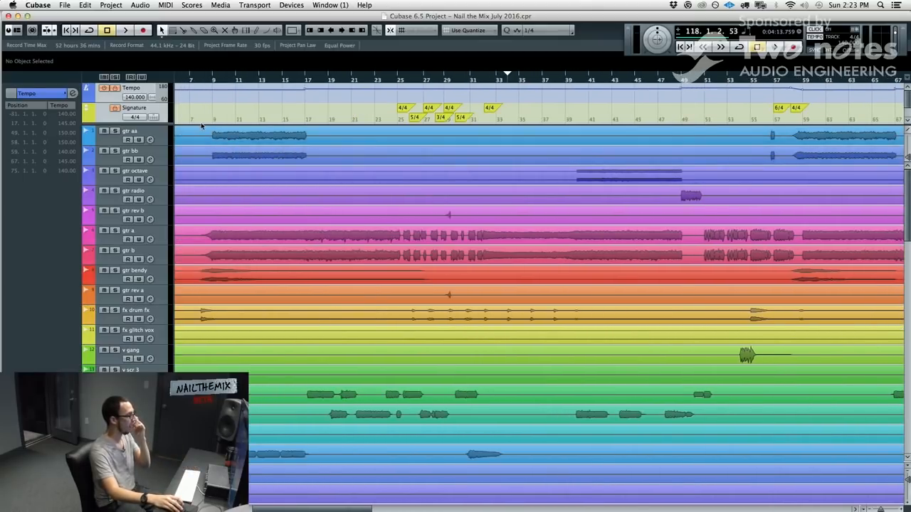
Enlarge the upper track section and add a Marker track below the Signature track
drag(200, 124, 200, 159)
right_click(152, 132)
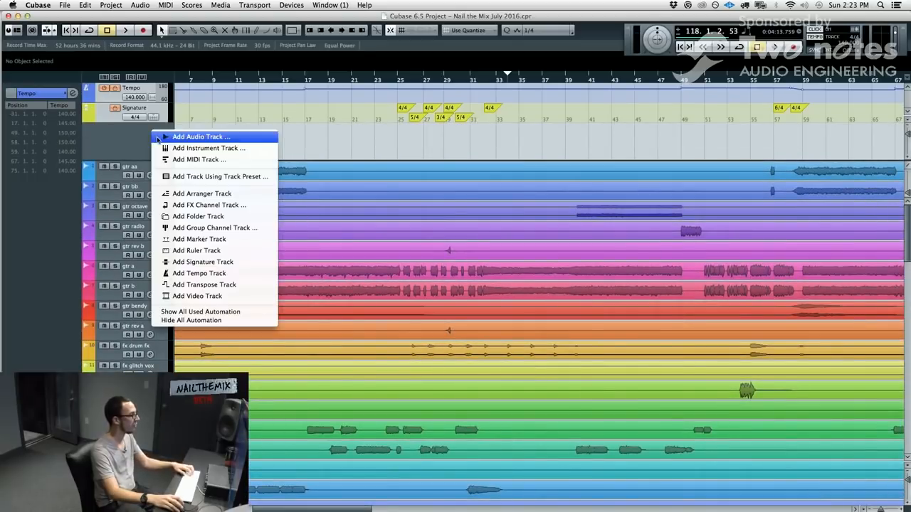
click(202, 241)
Place the playhead at bar 7 and examine the waveforms along the timeline for the song's section starts
scroll(285, 146, left, 4)
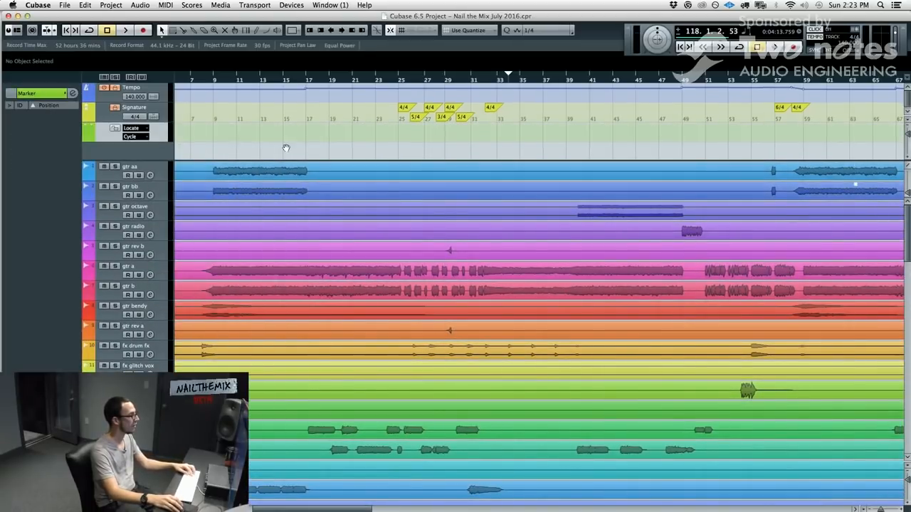
scroll(433, 202, up, 2)
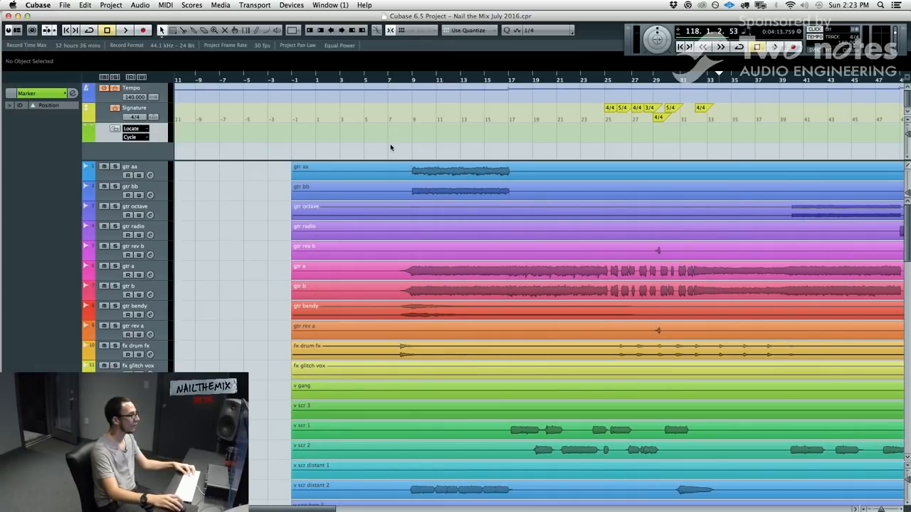
scroll(403, 242, up, 5)
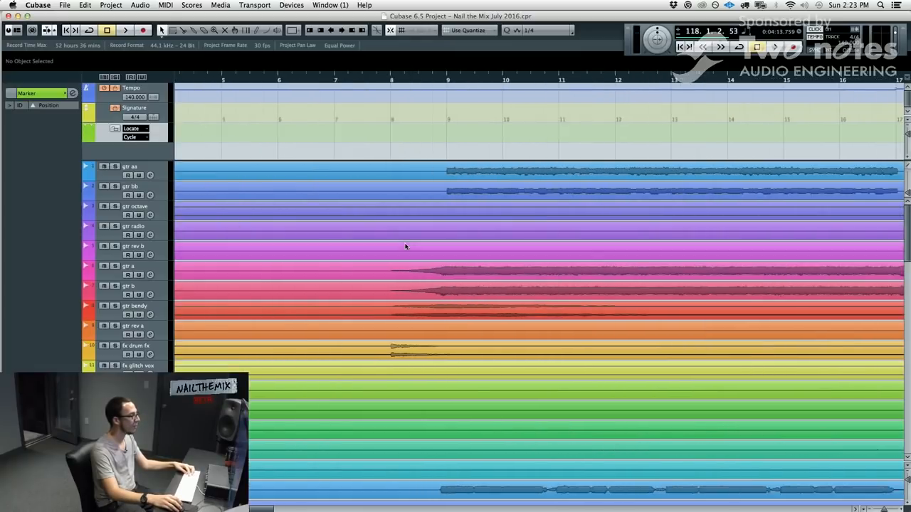
click(361, 80)
scroll(431, 218, down, 5)
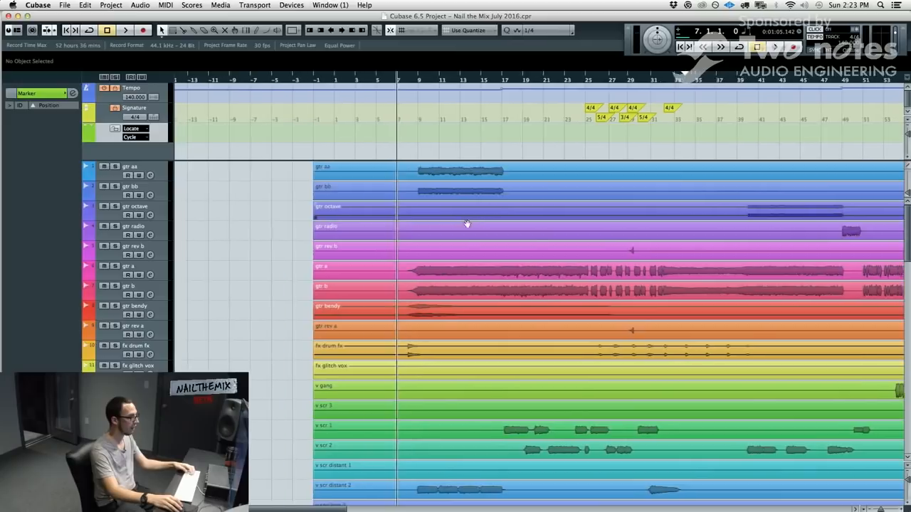
scroll(467, 223, right, 5)
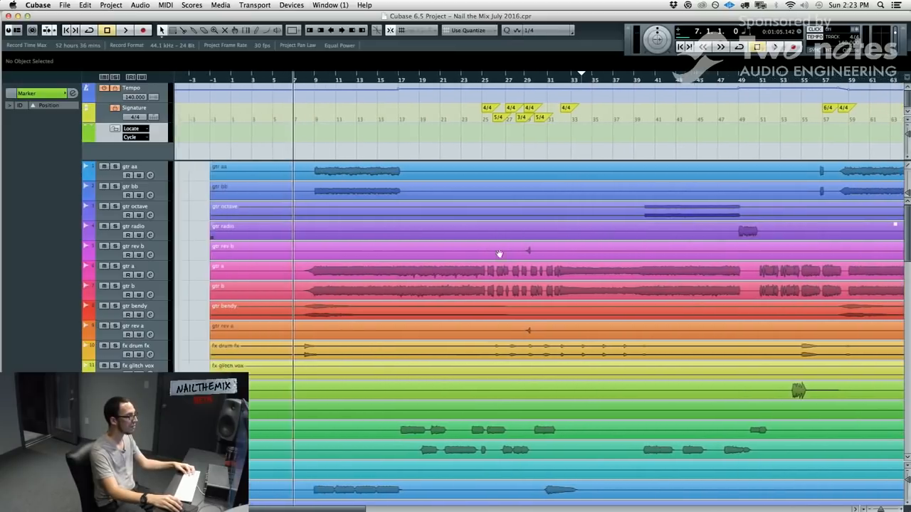
drag(499, 254, 530, 254)
scroll(439, 266, up, 3)
drag(642, 304, 367, 297)
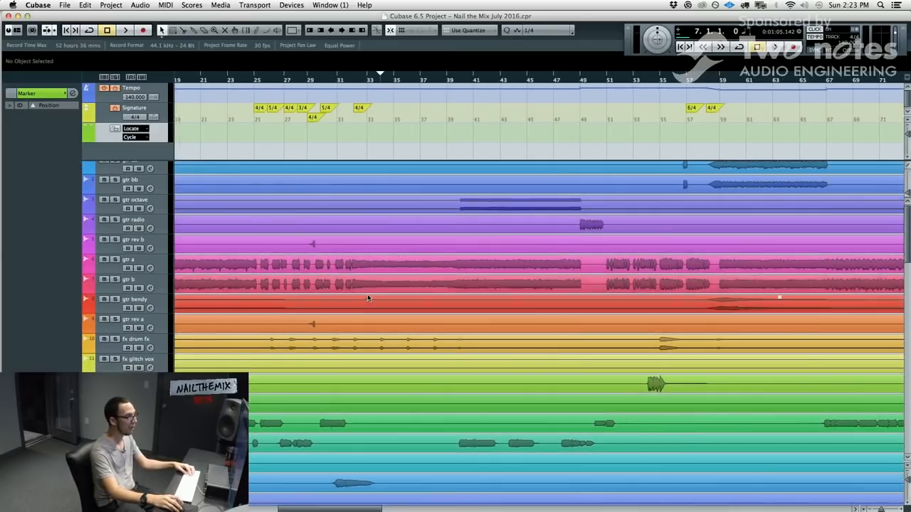
scroll(367, 298, left, 10)
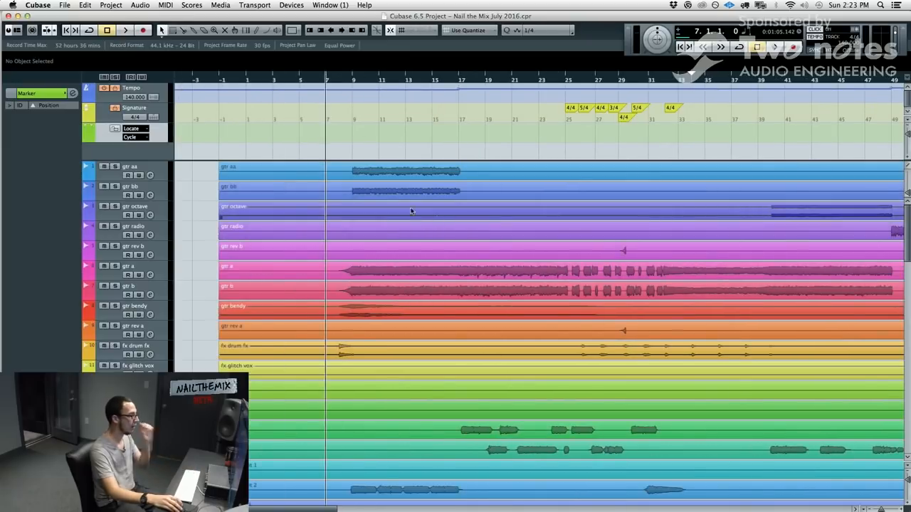
scroll(311, 254, down, 15)
scroll(247, 299, up, 3)
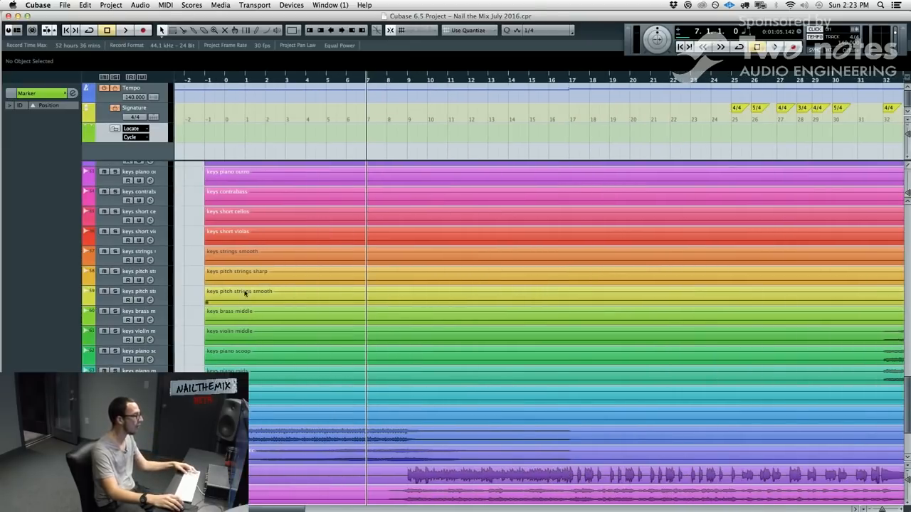
Add a marker at bar 1 on the Marker track and name it "start"
alt+click(248, 133)
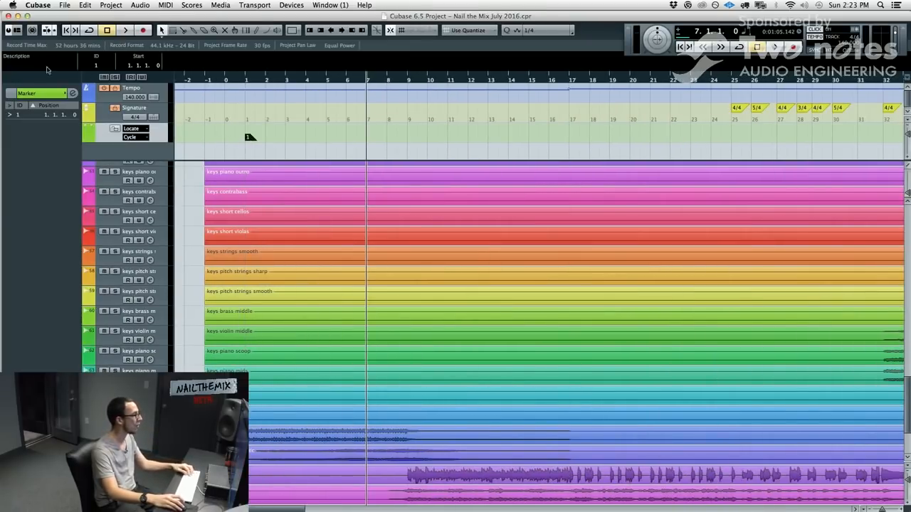
click(47, 66)
text(start)
click(238, 149)
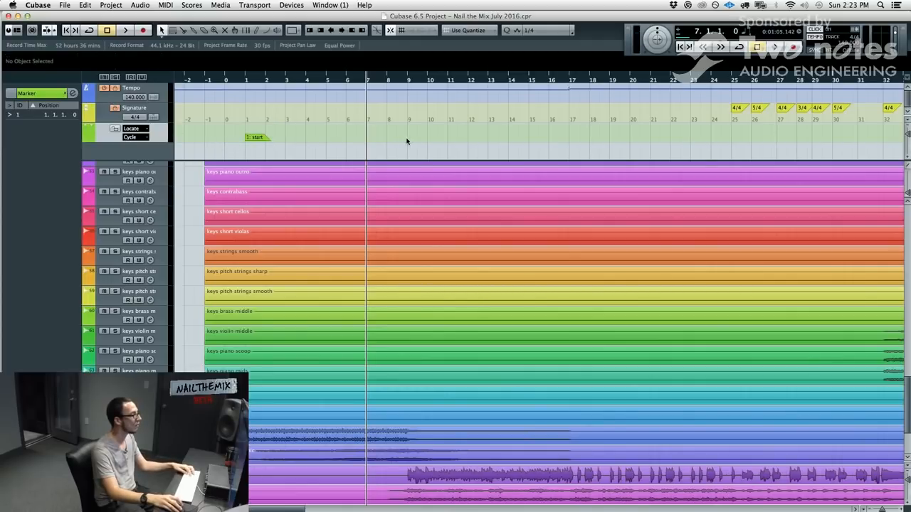
Play the audio leading into bar 9 and add a marker at bar 9 named "intro chorus"
click(379, 71)
key(space)
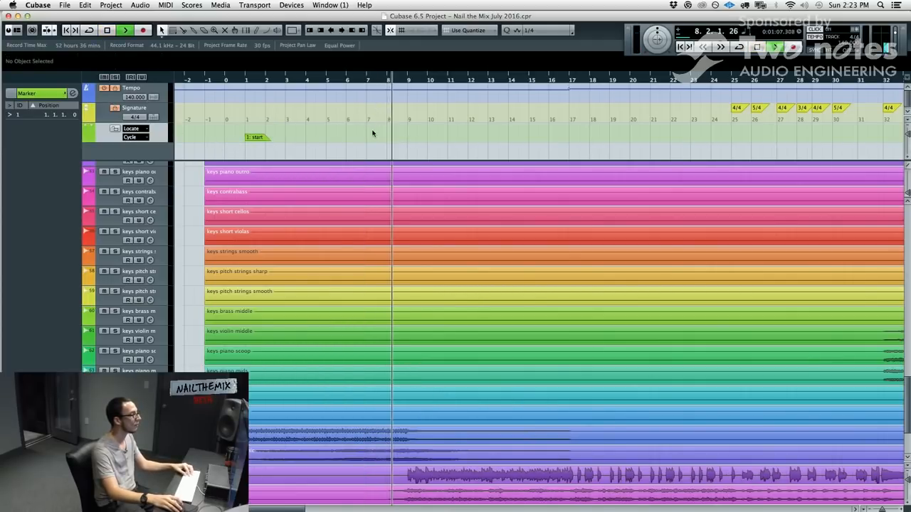
key(space)
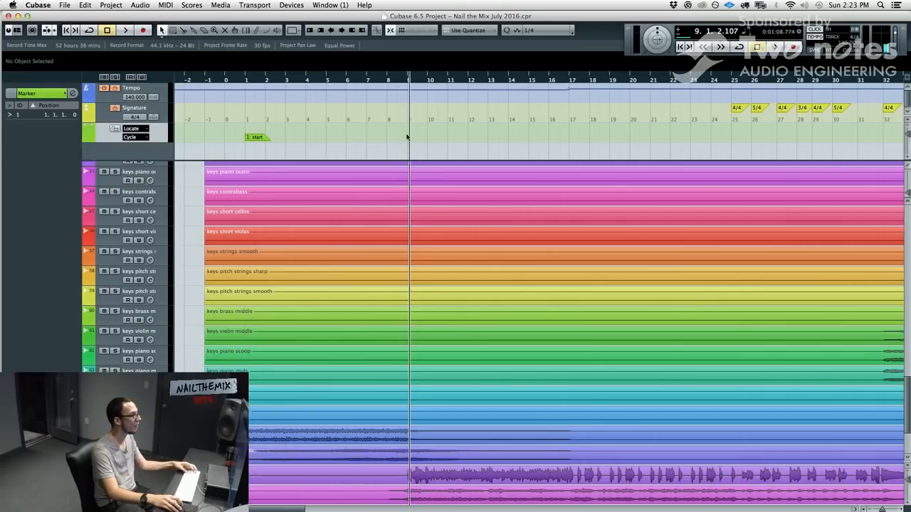
click(408, 80)
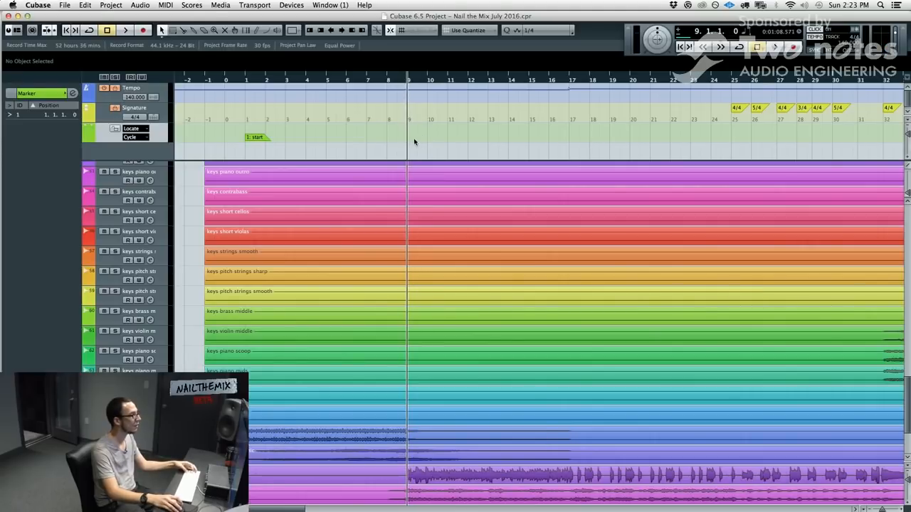
alt+click(409, 137)
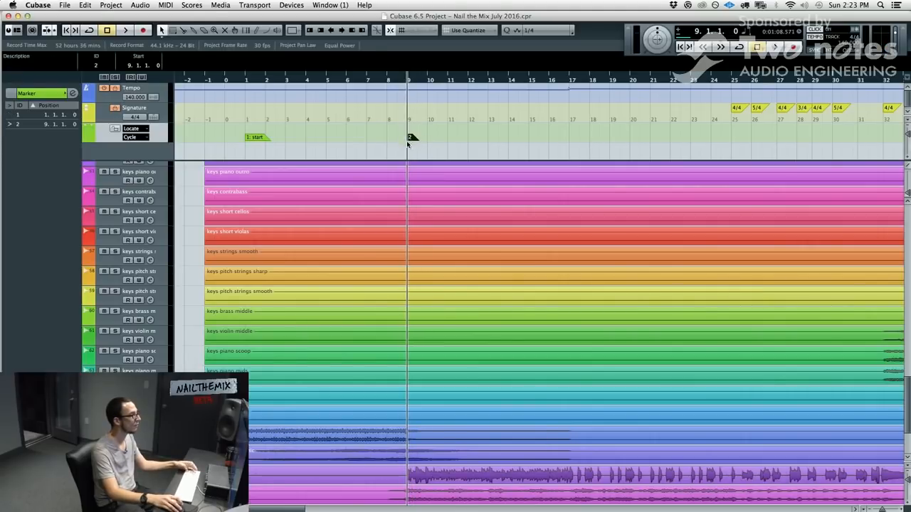
click(40, 65)
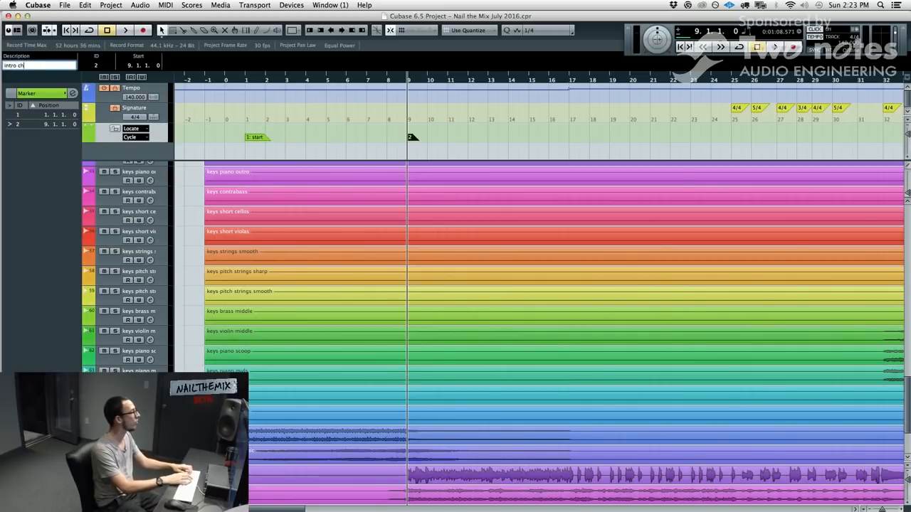
text(intro chorus)
key(Return)
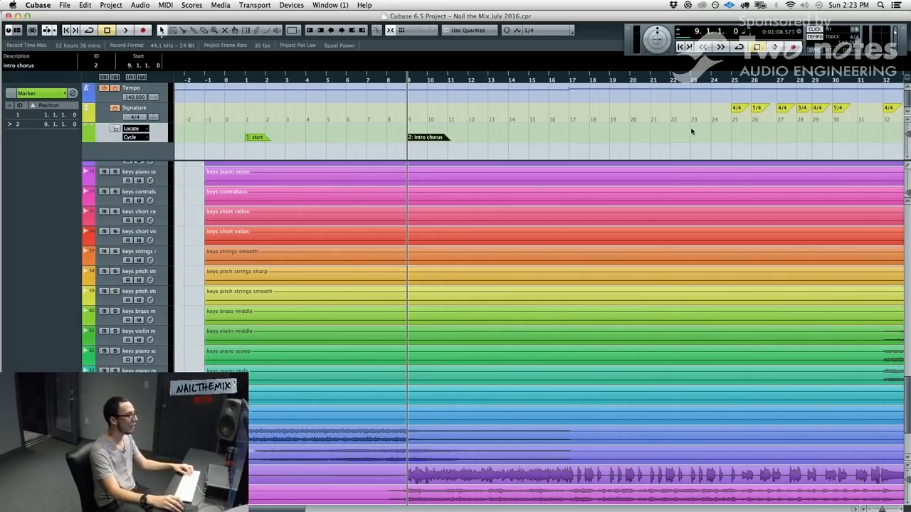
Play the audio leading into bar 17 and add a marker at bar 17 named "verse"
scroll(594, 135, right, 2)
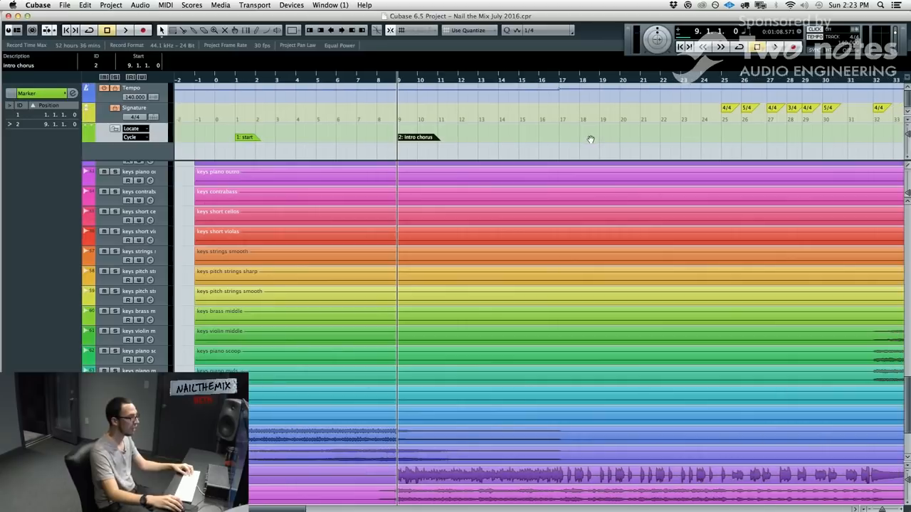
click(547, 86)
scroll(610, 132, right, 5)
click(477, 154)
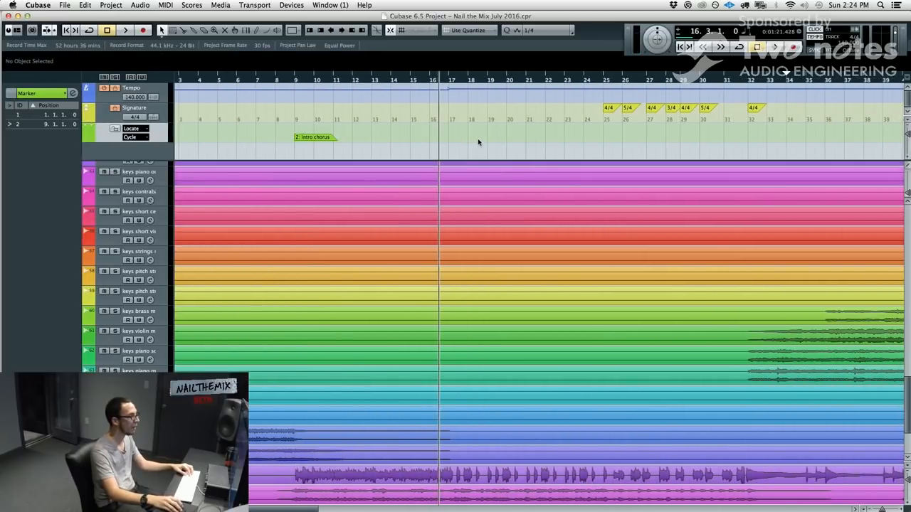
key(space)
key(space)
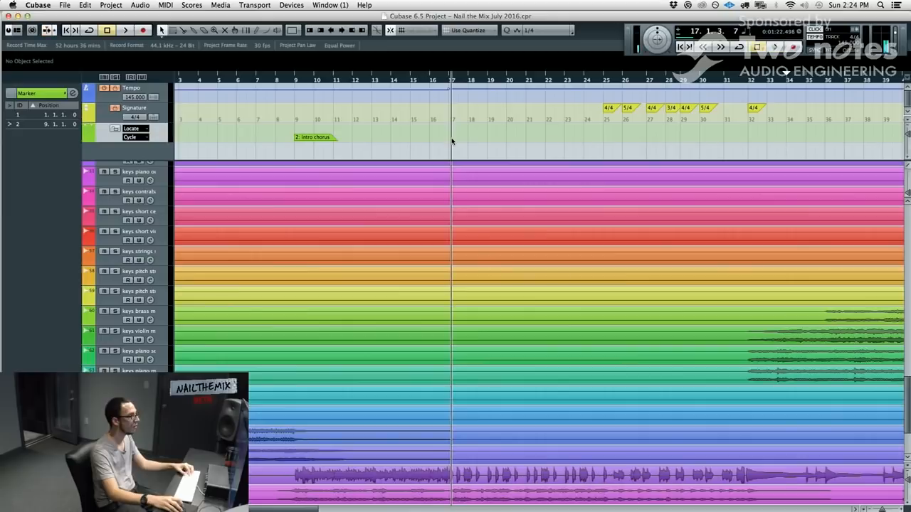
alt+click(450, 133)
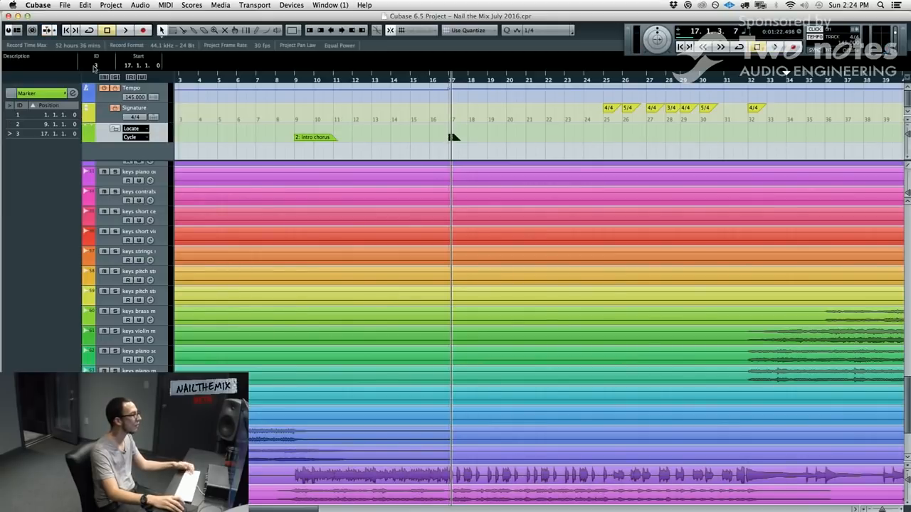
click(22, 67)
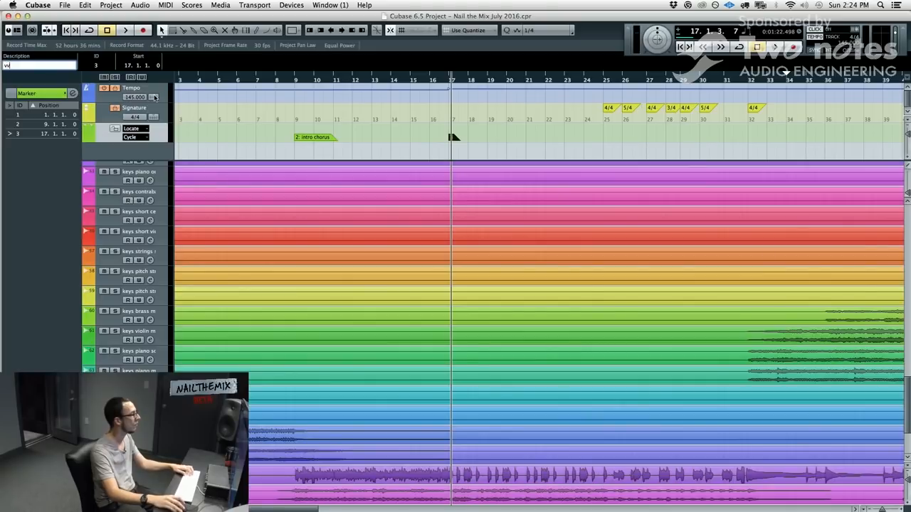
text(verse)
key(Return)
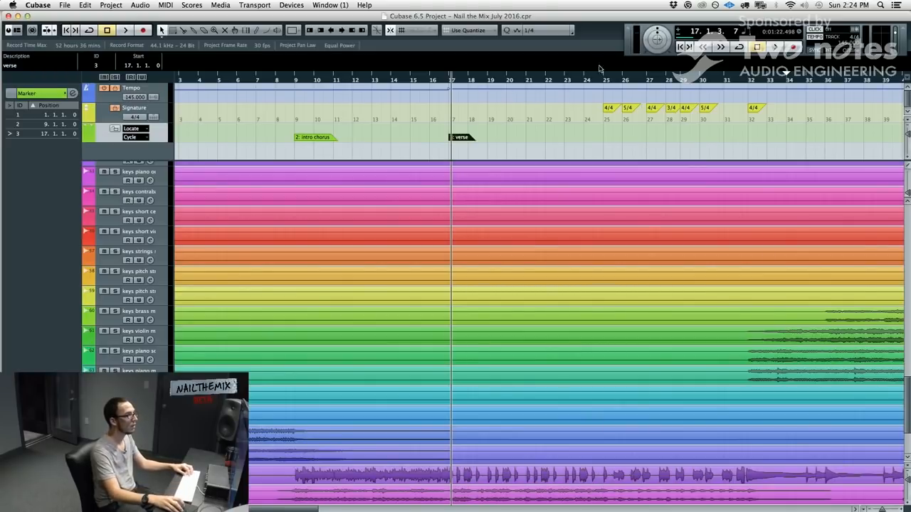
Play the audio leading into bar 25 to check for the next section start
click(582, 76)
key(space)
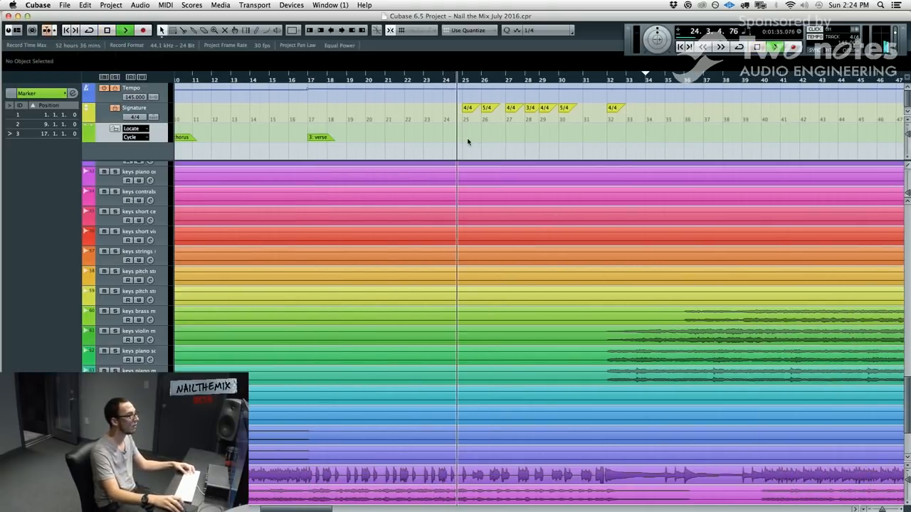
key(space)
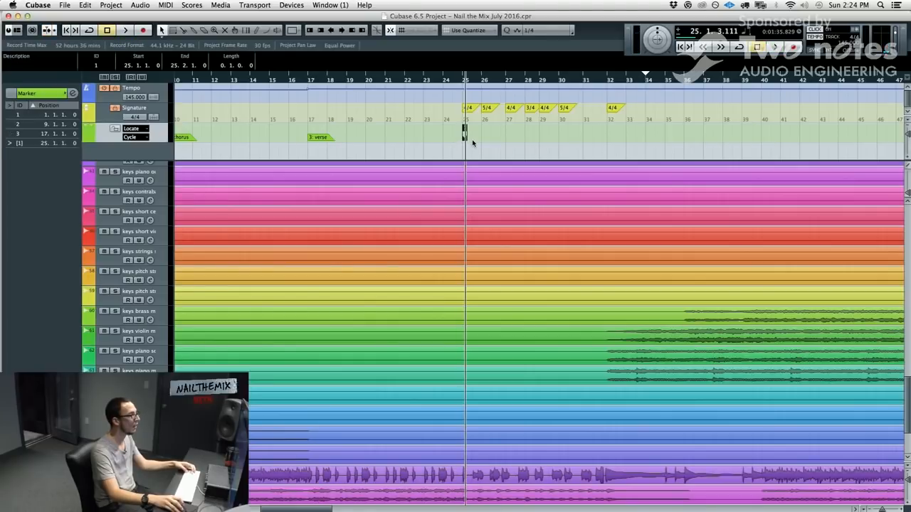
key(Insert)
key(h)
key(h)
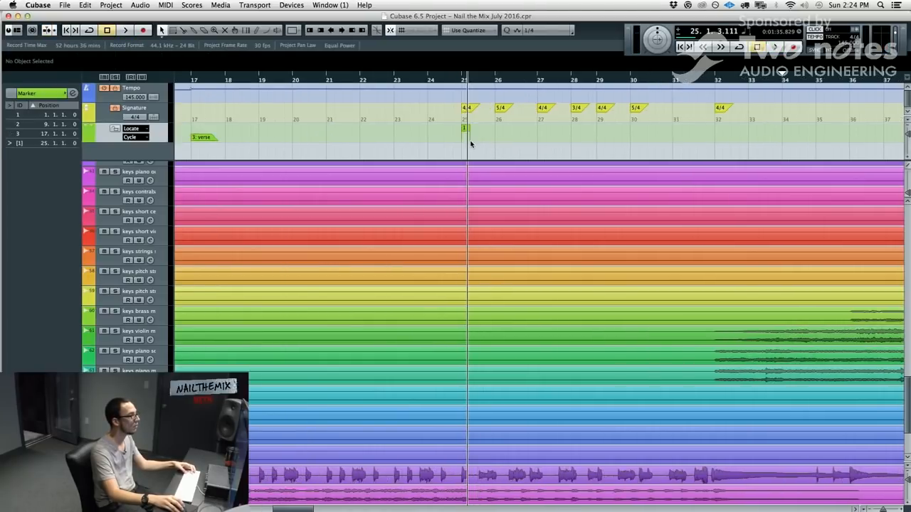
key(super+z)
Add a marker at bar 25 on the Marker track and name it "breakdown"
key(Insert)
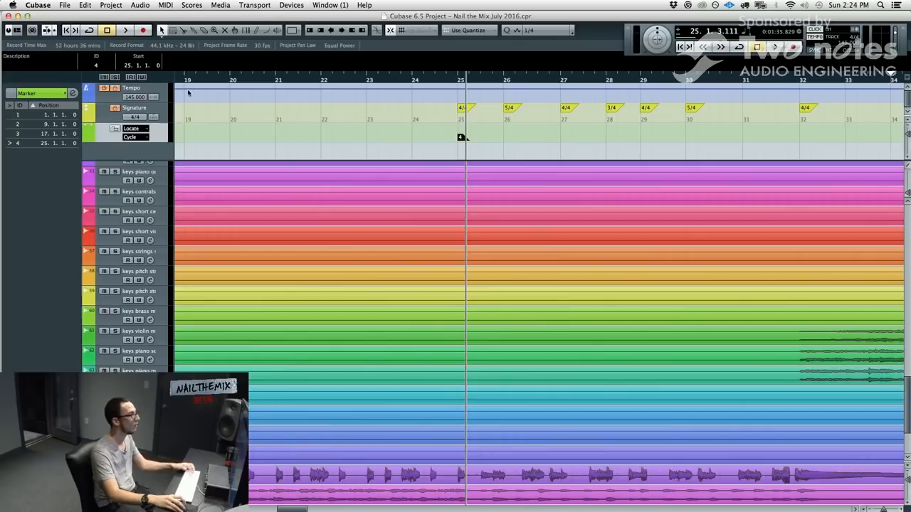
click(54, 65)
text(breakdown)
key(Return)
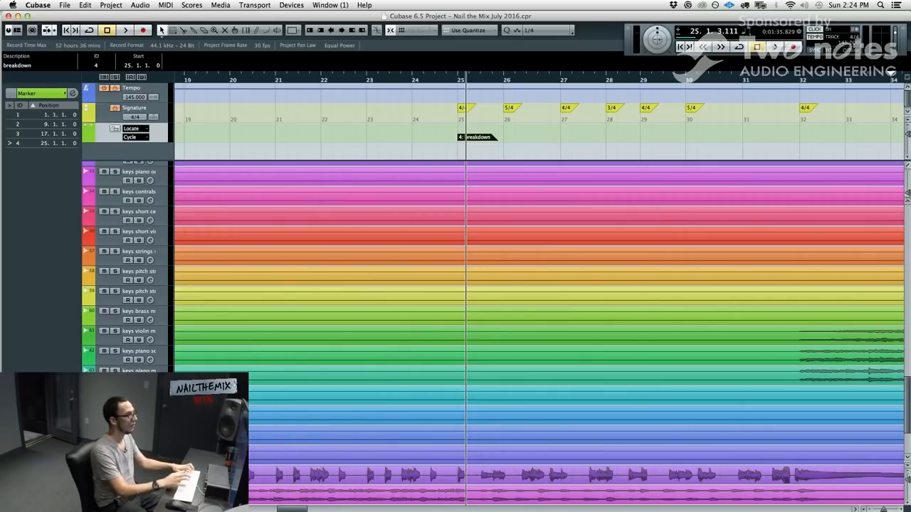
Place the playhead late in bar 31 and play the transition into bar 32
drag(791, 80, 793, 91)
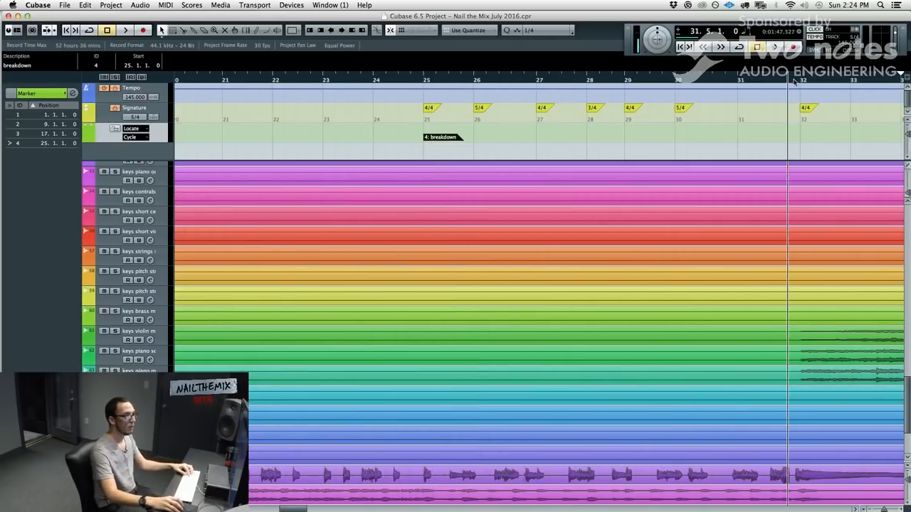
scroll(457, 189, right, 5)
scroll(562, 213, right, 2)
scroll(562, 214, up, 1)
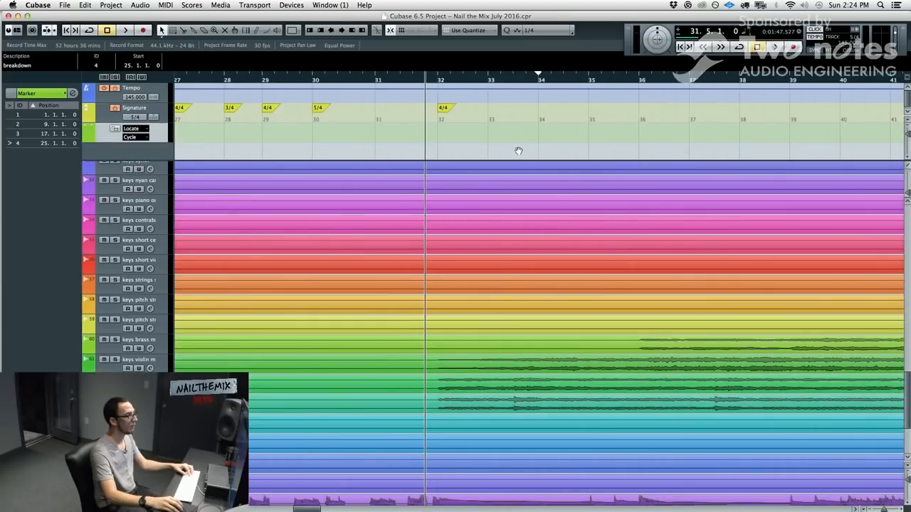
scroll(509, 148, right, 1)
click(480, 146)
scroll(474, 213, down, 1)
scroll(474, 214, right, 1)
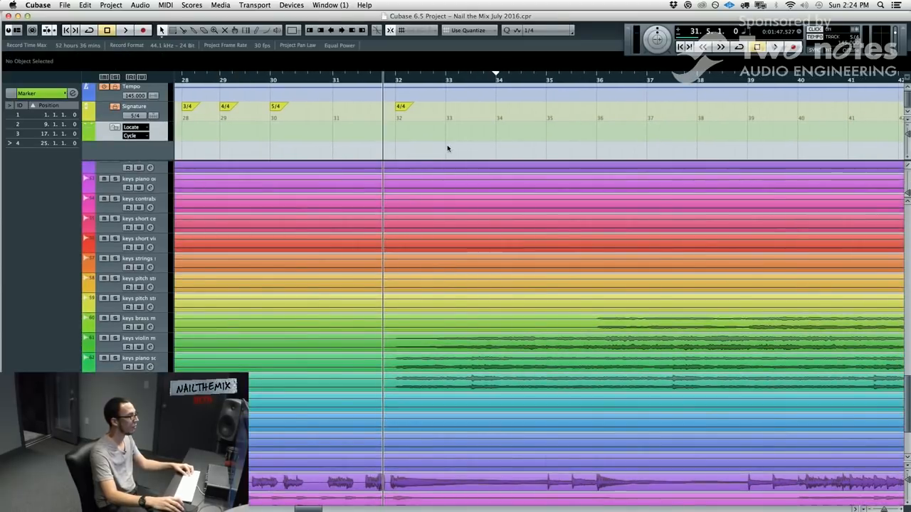
key(space)
key(space)
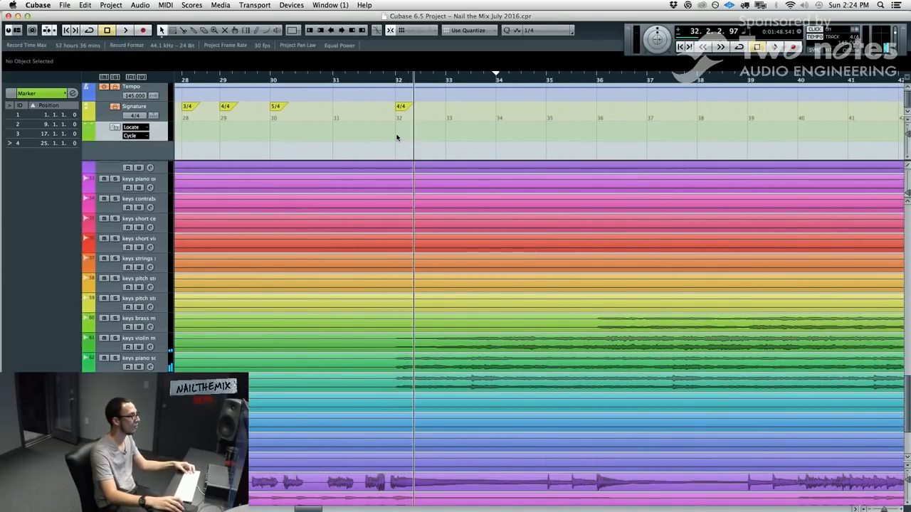
Add a marker at bar 32 on the Marker track and name it "build up"
alt+click(400, 134)
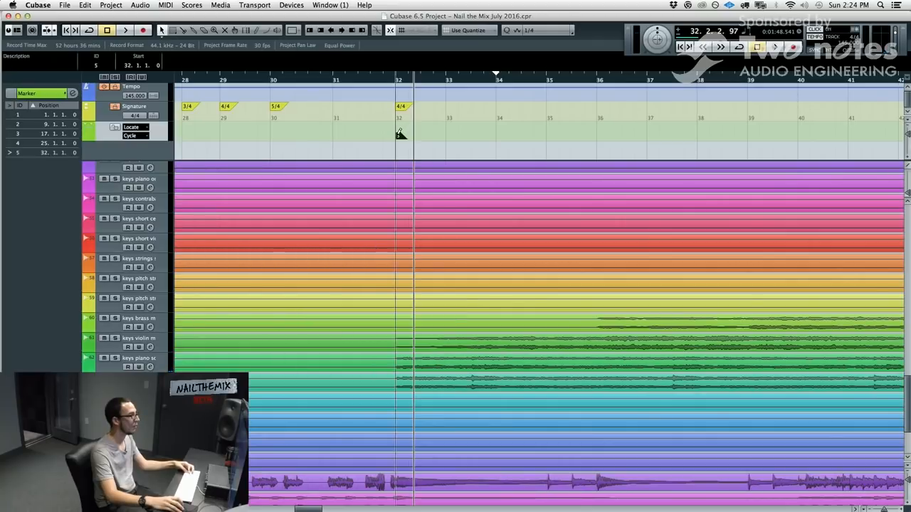
click(24, 64)
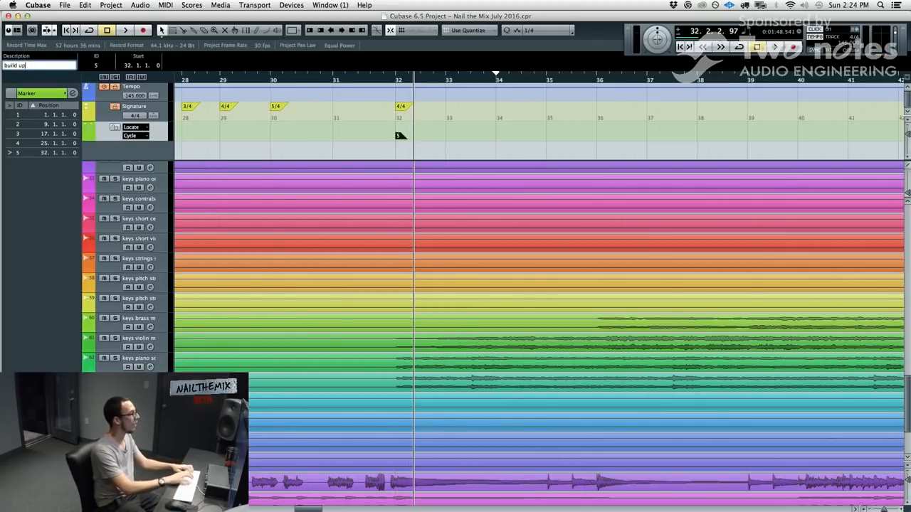
key(Return)
Examine the waveforms after the "build up" marker and play the audio from bar 38
scroll(492, 150, right, 1)
key(g)
key(g)
key(g)
key(g)
key(g)
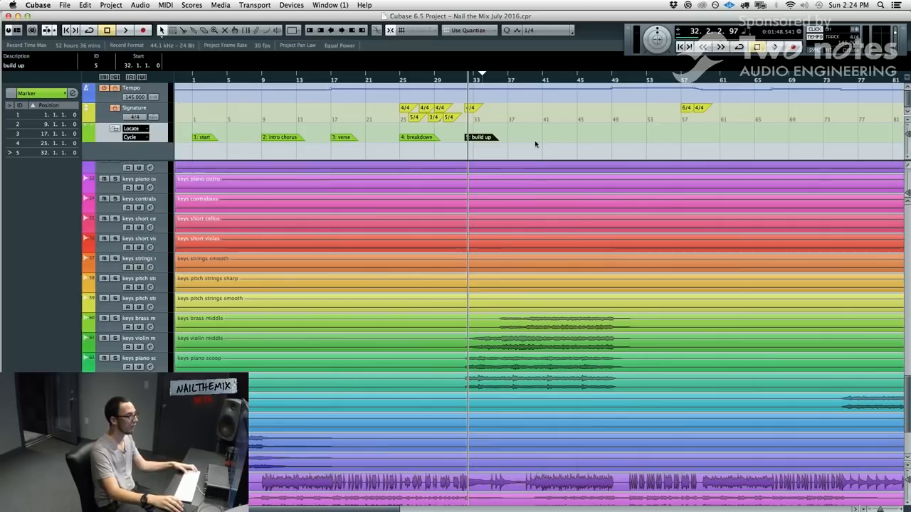
scroll(540, 131, up, 1)
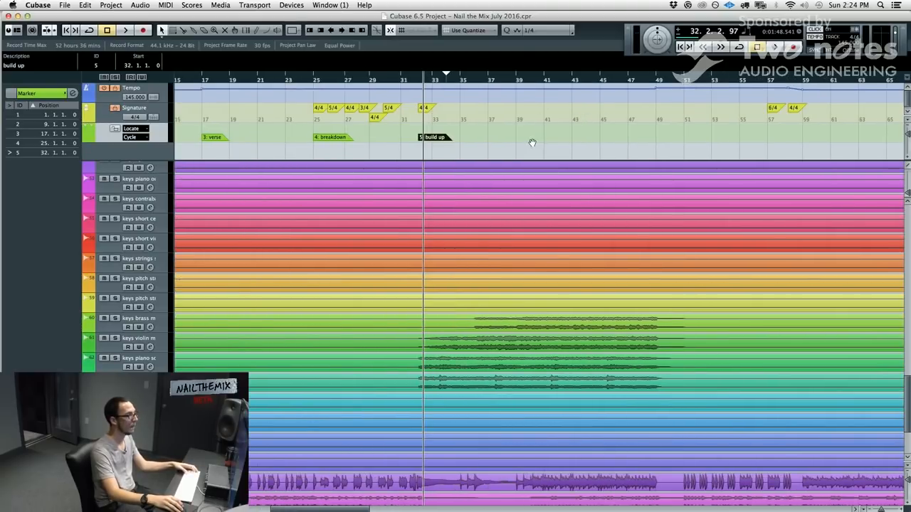
scroll(532, 142, right, 1)
click(471, 80)
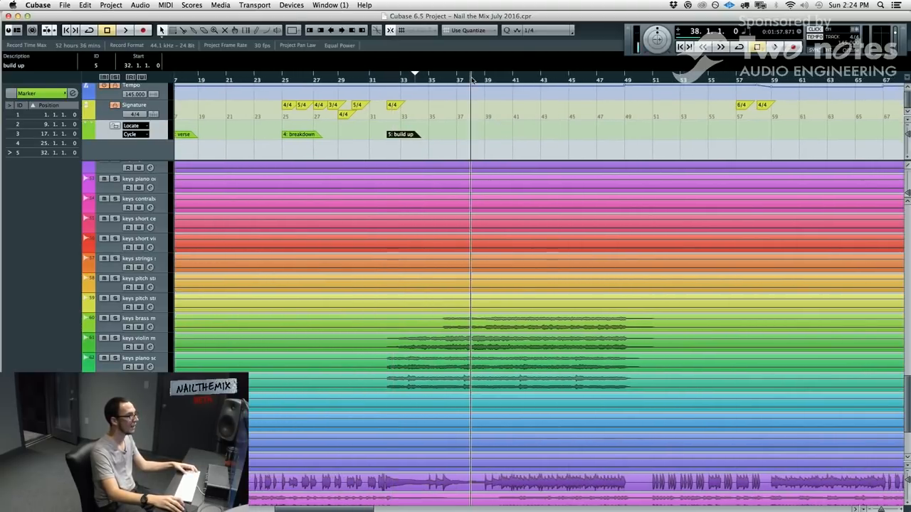
key(space)
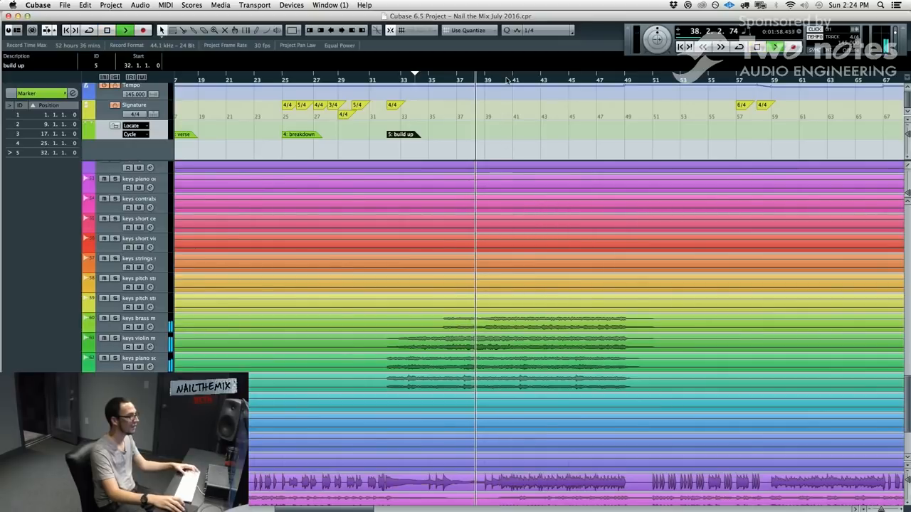
scroll(548, 148, right, 2)
key(space)
Restart playback late in bar 38 and listen up to the start of bar 40
click(427, 81)
key(space)
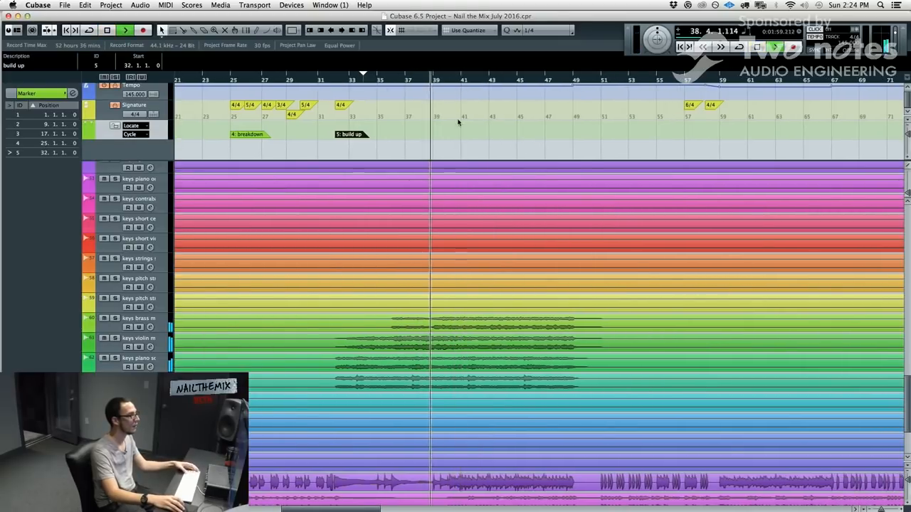
scroll(455, 124, up, 5)
scroll(558, 132, right, 3)
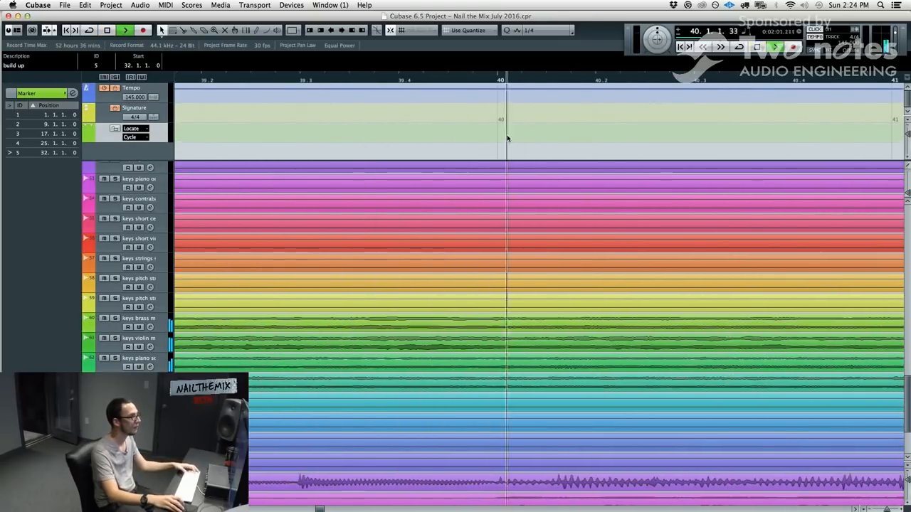
key(space)
double_click(501, 134)
click(502, 149)
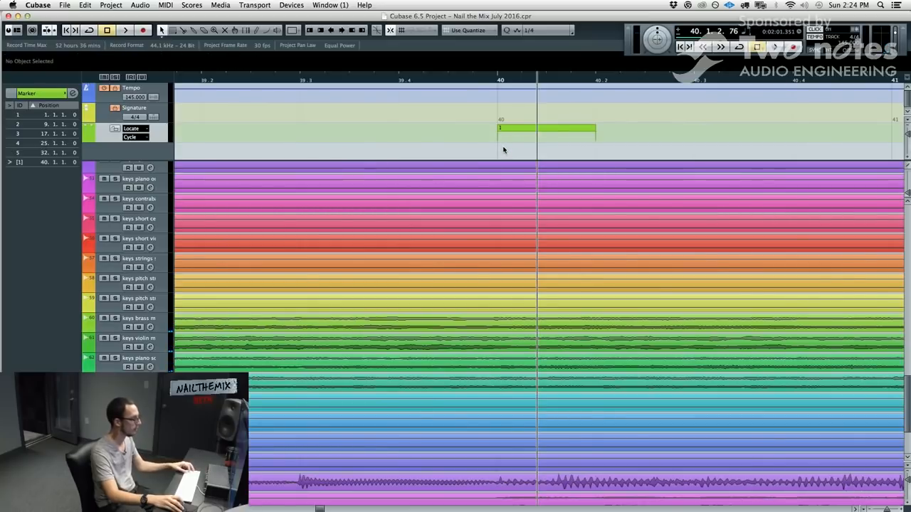
key(super+z)
Add a marker at bar 40 on the Marker track and name it "chorus"
alt+click(503, 138)
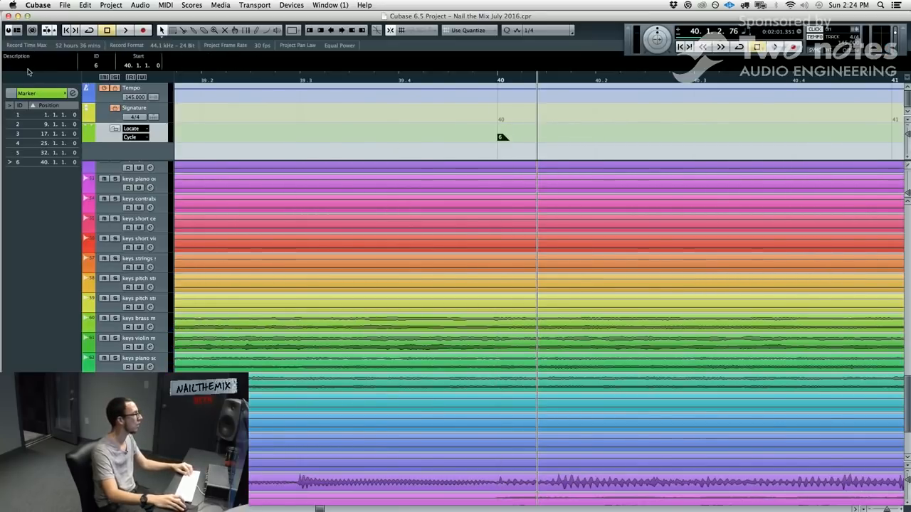
click(33, 66)
text(chorus)
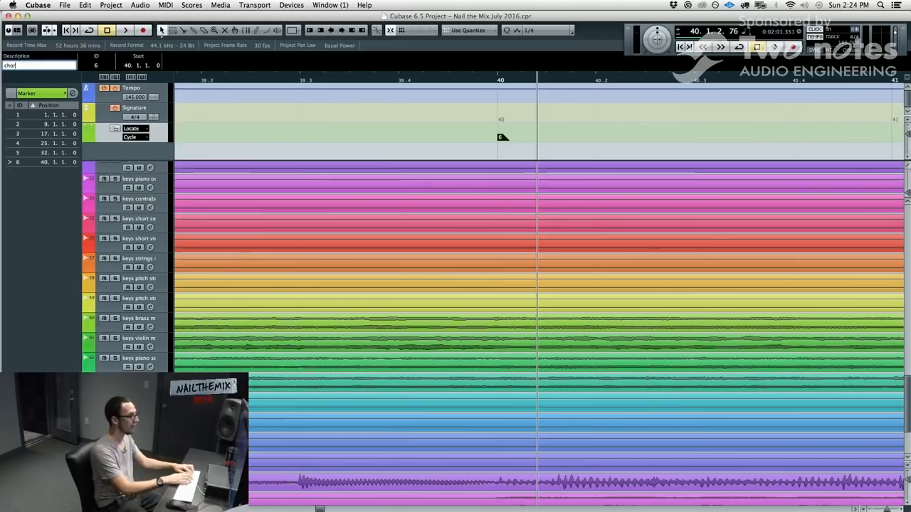
key(Return)
Play the audio leading into bar 49 and add a marker at bar 49 named "build up"
scroll(466, 187, down, 5)
scroll(350, 206, right, 3)
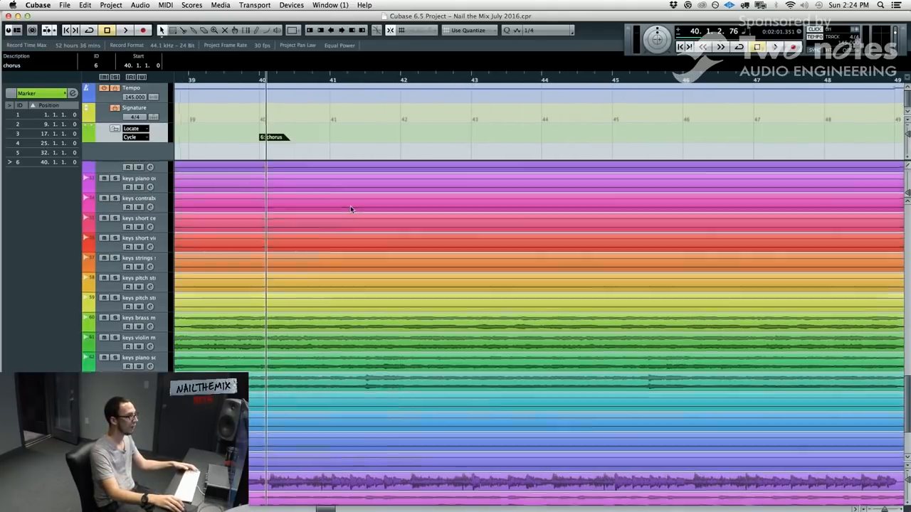
scroll(350, 205, down, 1)
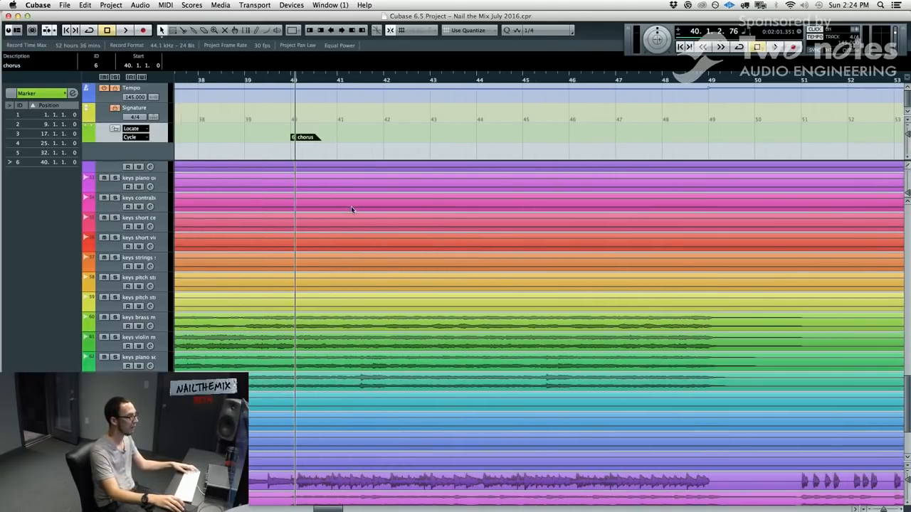
click(661, 81)
key(space)
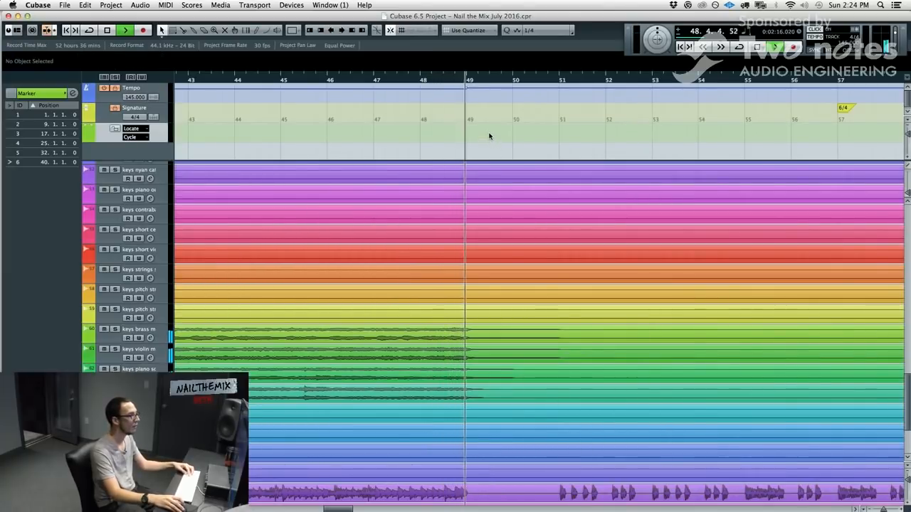
key(space)
key(Insert)
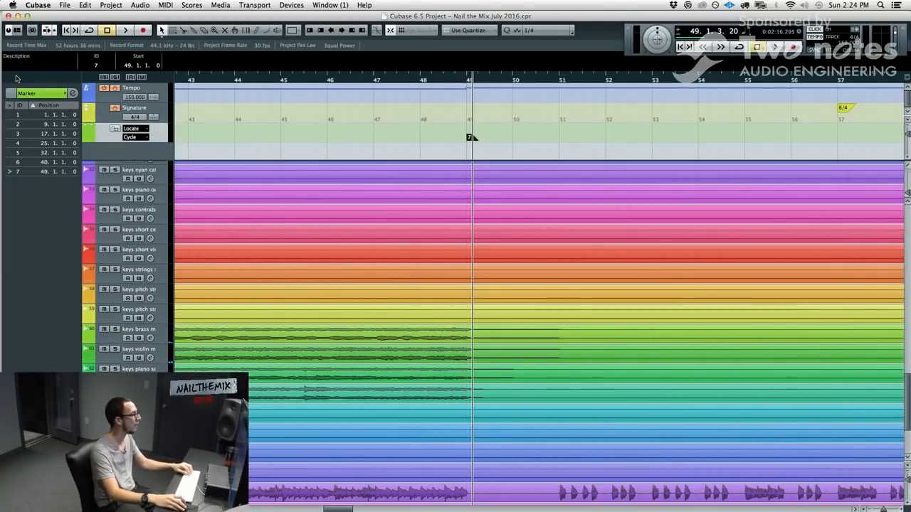
click(19, 67)
text(build up)
key(Return)
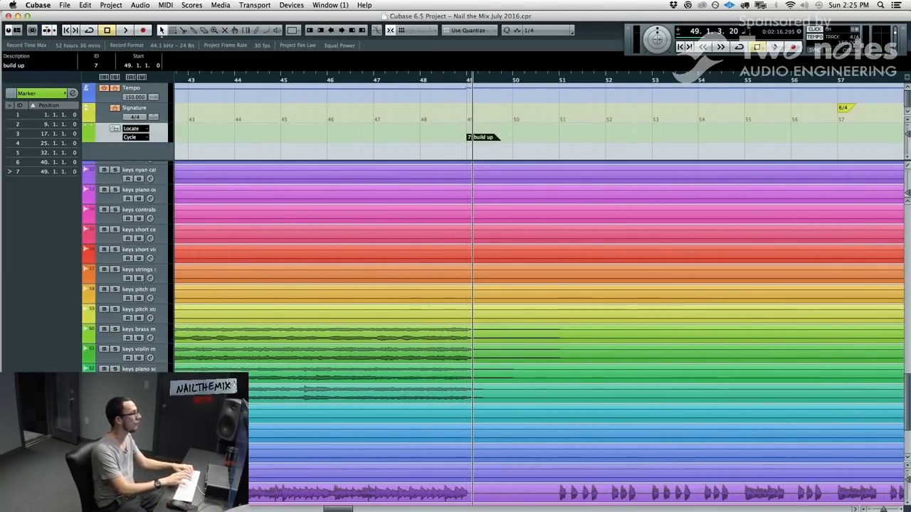
Add a marker at bar 51 on the Marker track and name it "breakdown"
alt+click(563, 136)
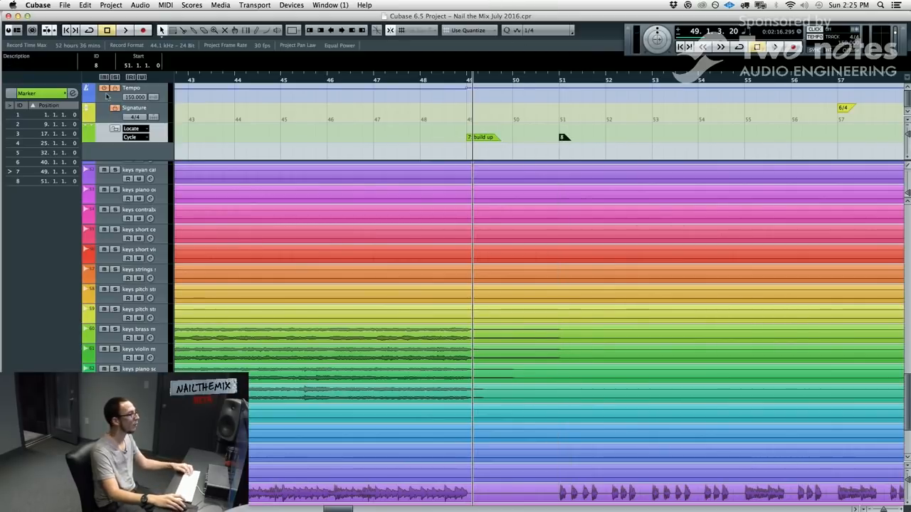
click(18, 65)
text(breakdown)
key(Return)
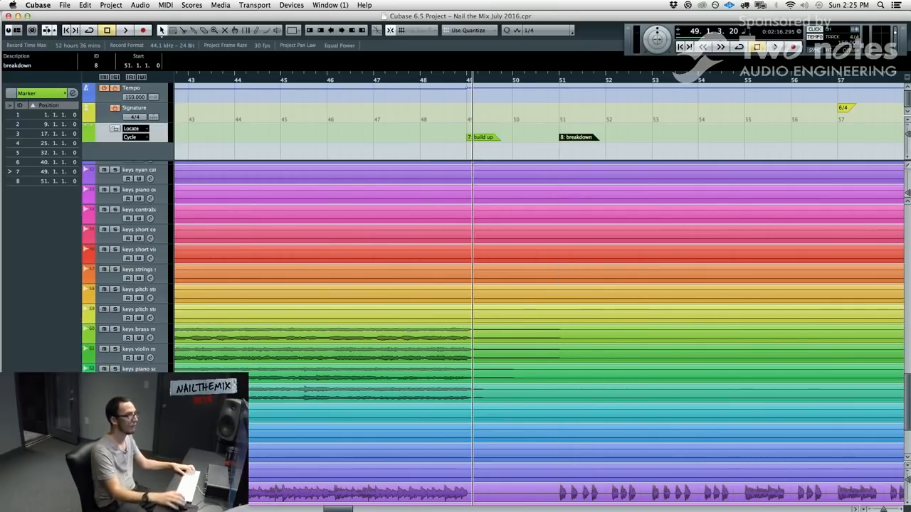
Play short passages from bar 57 and bar 58 and check the tempo point at bar 58
click(840, 84)
key(space)
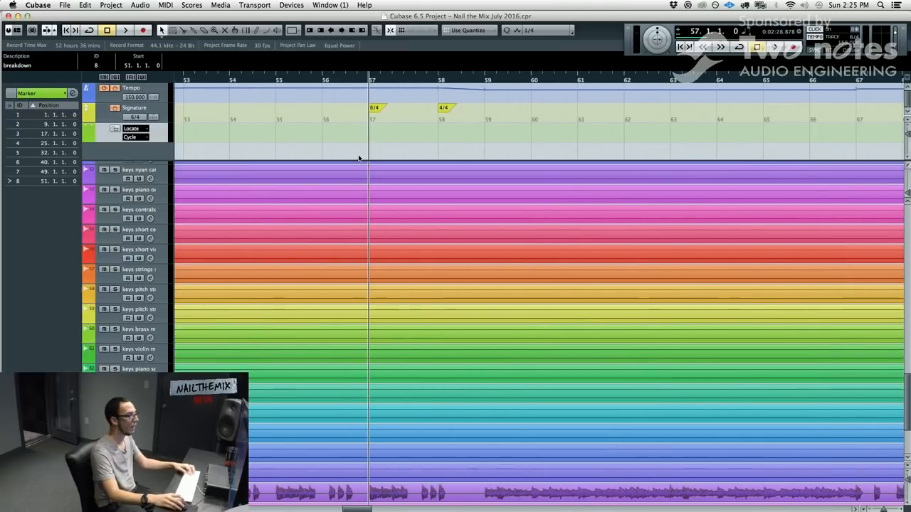
key(space)
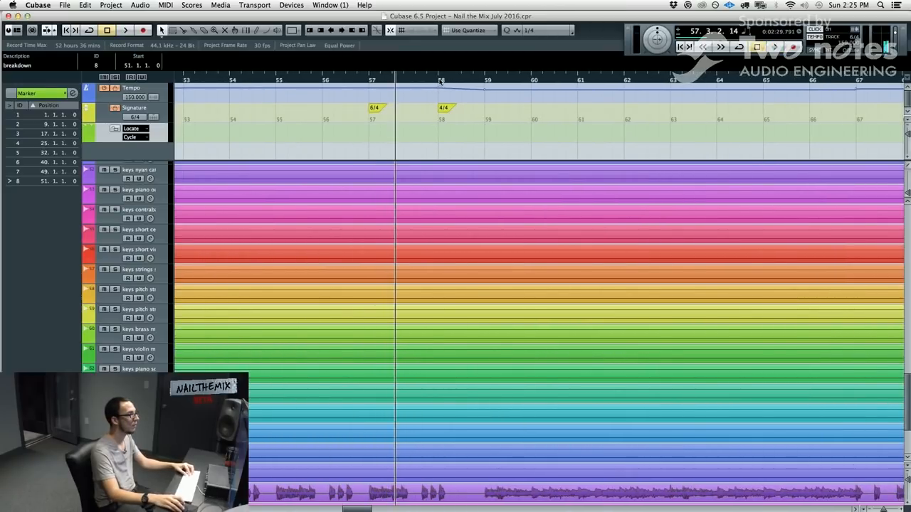
click(439, 81)
key(space)
key(space)
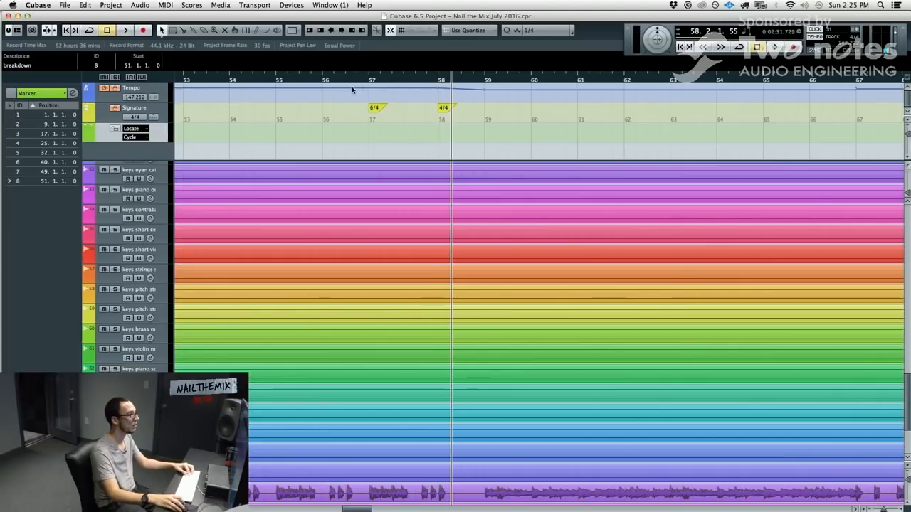
click(439, 80)
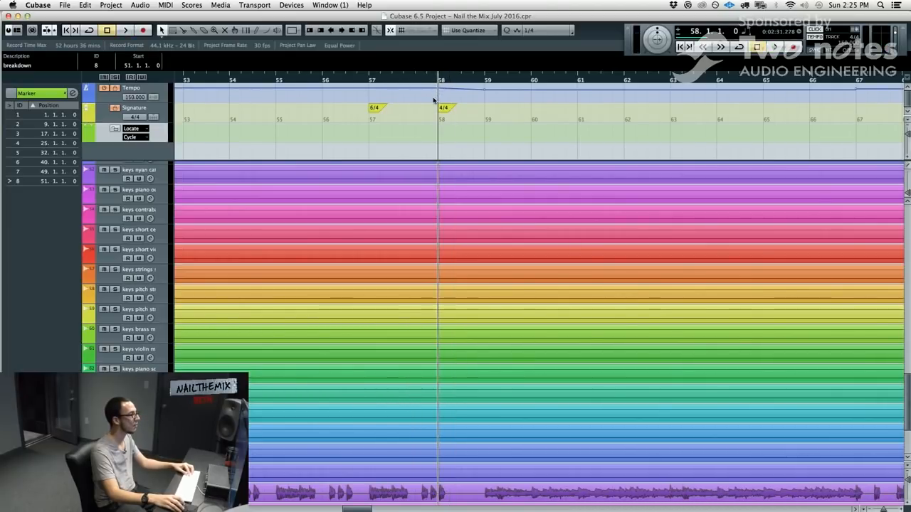
click(438, 90)
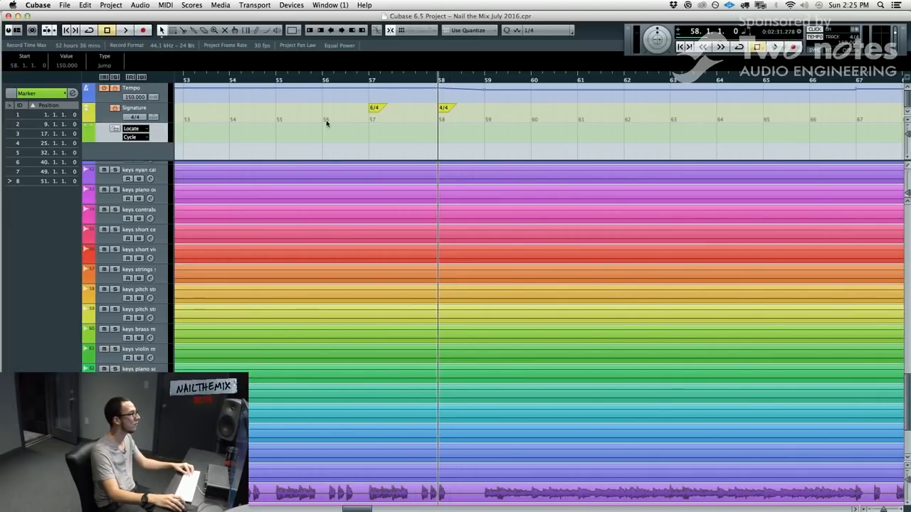
Play from bar 58 up to bar 59 and add a marker at bar 59 named "chorus"
click(425, 138)
key(space)
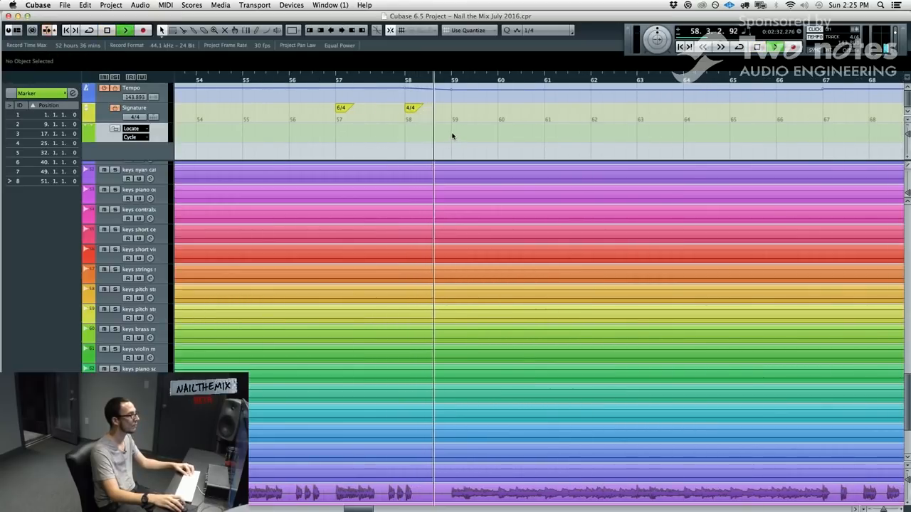
key(space)
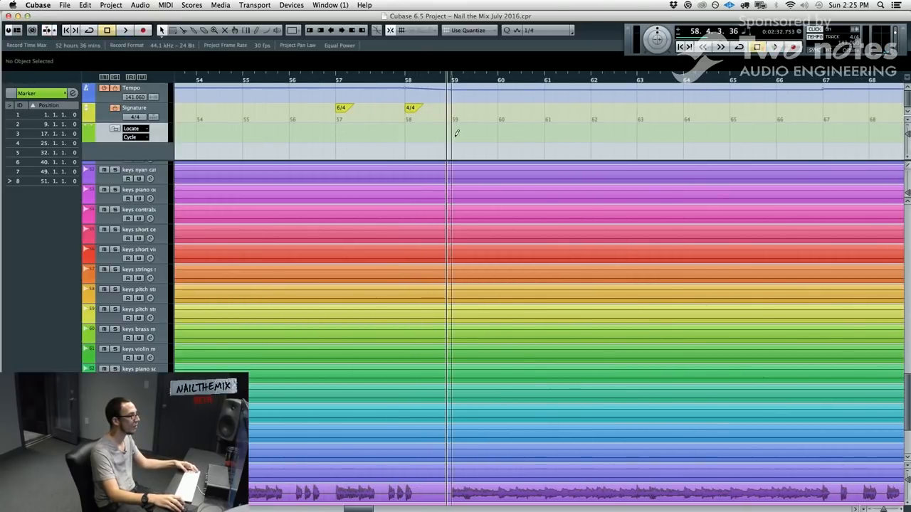
double_click(452, 138)
click(22, 66)
text(chorus)
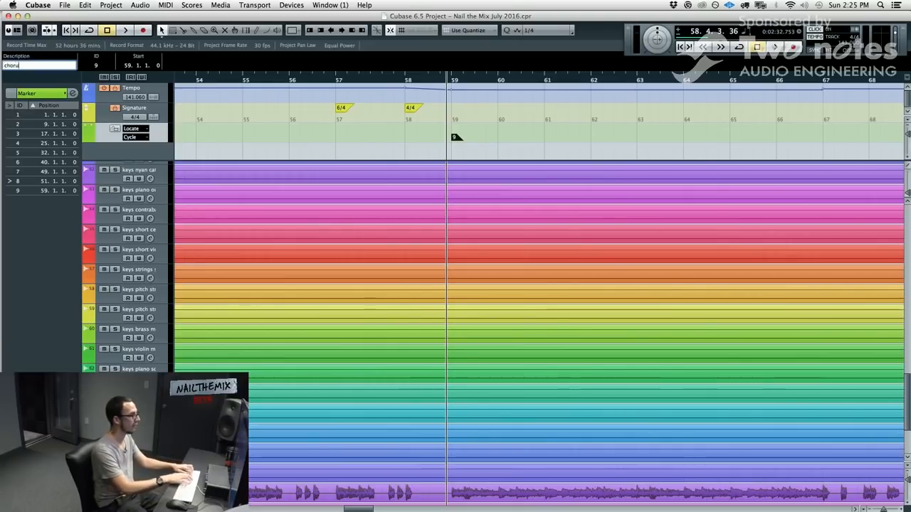
key(Return)
click(515, 144)
Play the audio leading into bar 67 and add a marker at bar 67 named "verse"
key(g)
key(g)
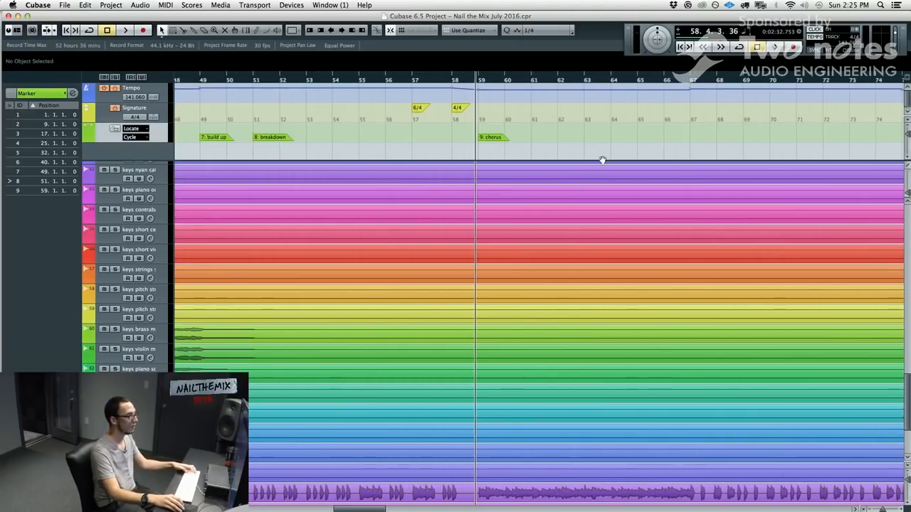
drag(602, 158, 461, 146)
click(525, 81)
key(space)
drag(565, 134, 526, 130)
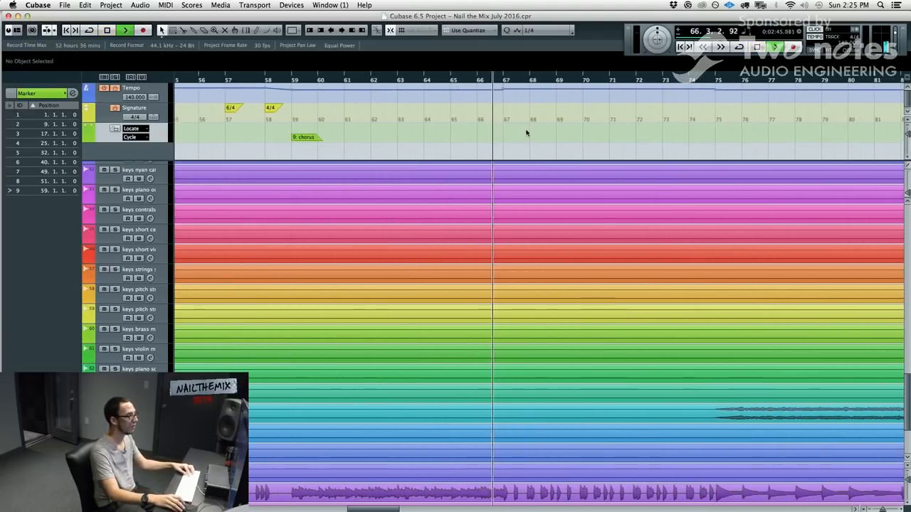
key(space)
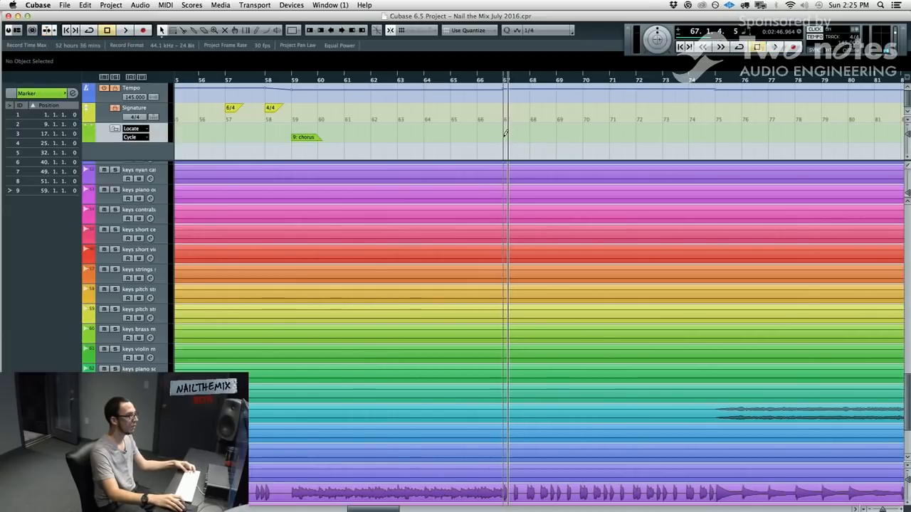
alt+click(505, 135)
click(29, 66)
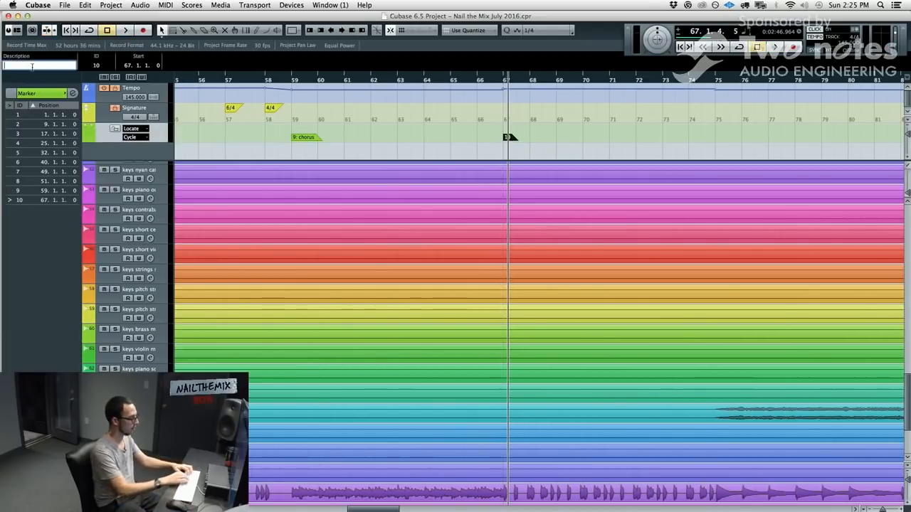
key(Return)
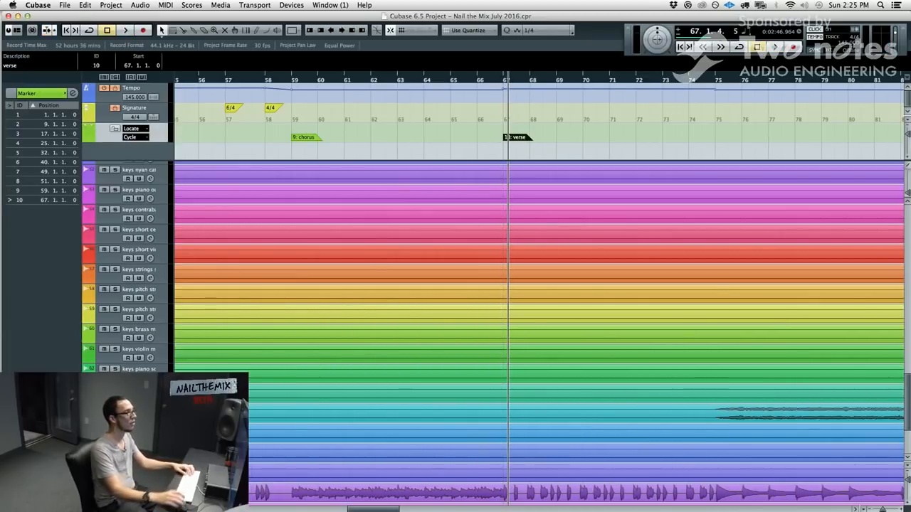
Play the audio leading into bar 75 and add a marker at bar 75 named "light chorus"
click(710, 82)
key(space)
drag(745, 119, 420, 128)
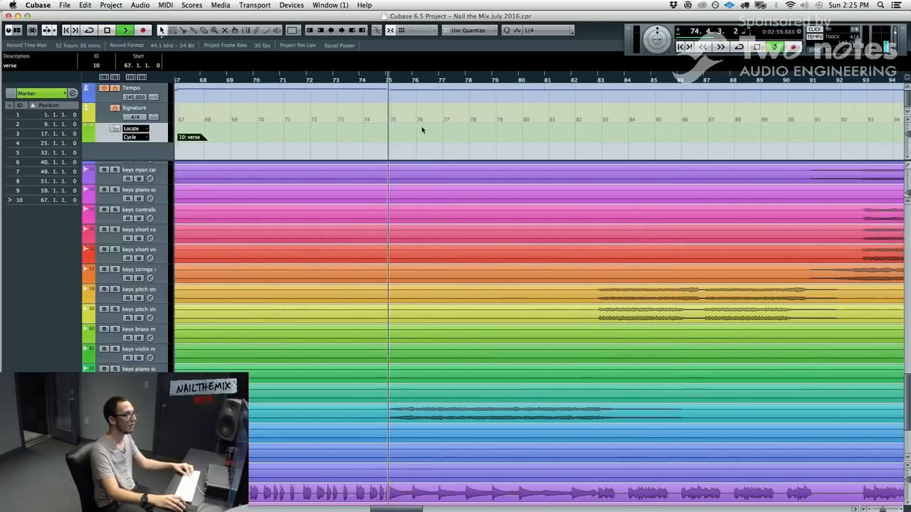
key(space)
key(Insert)
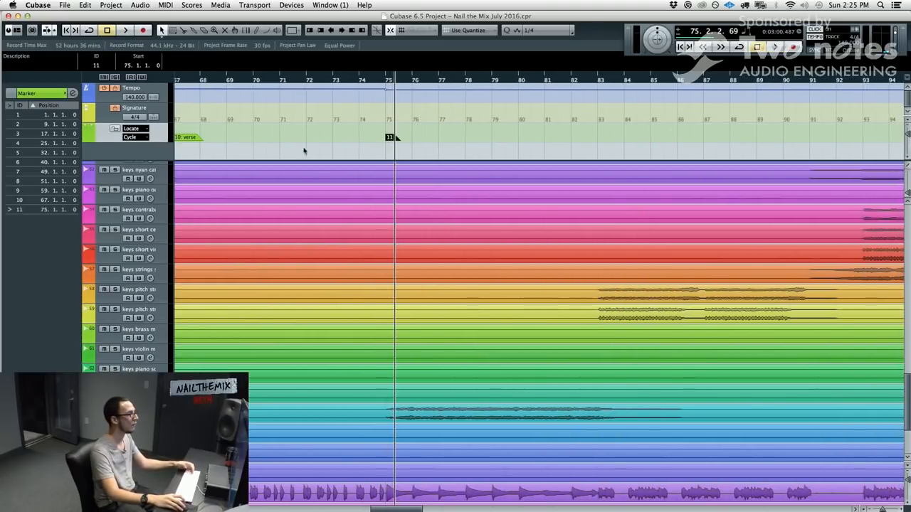
click(59, 66)
text(bridg)
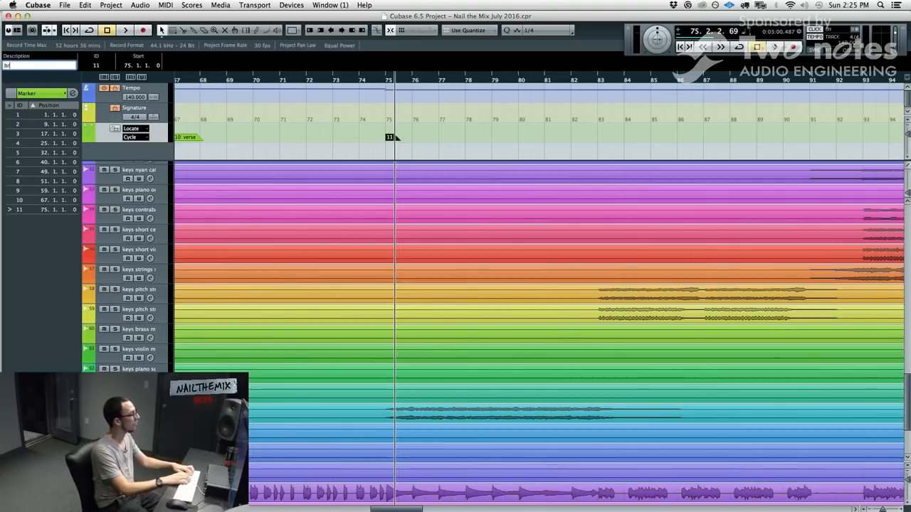
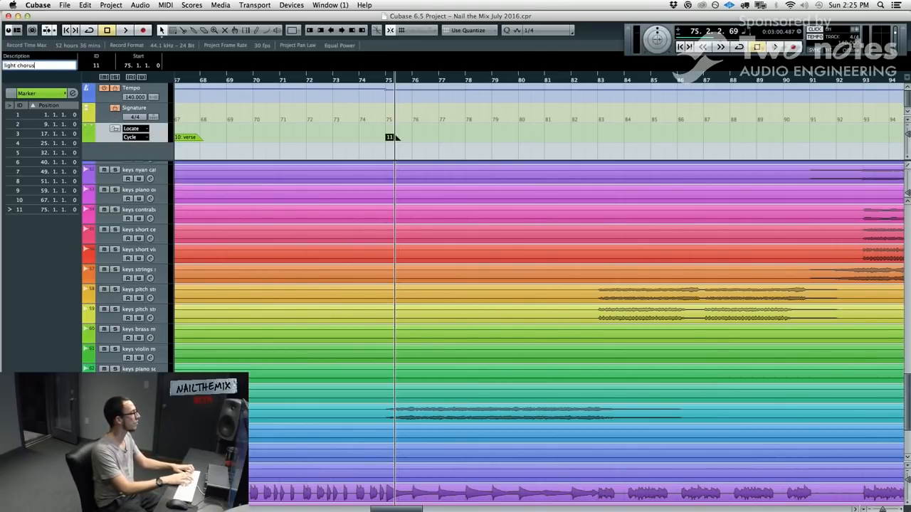
key(Return)
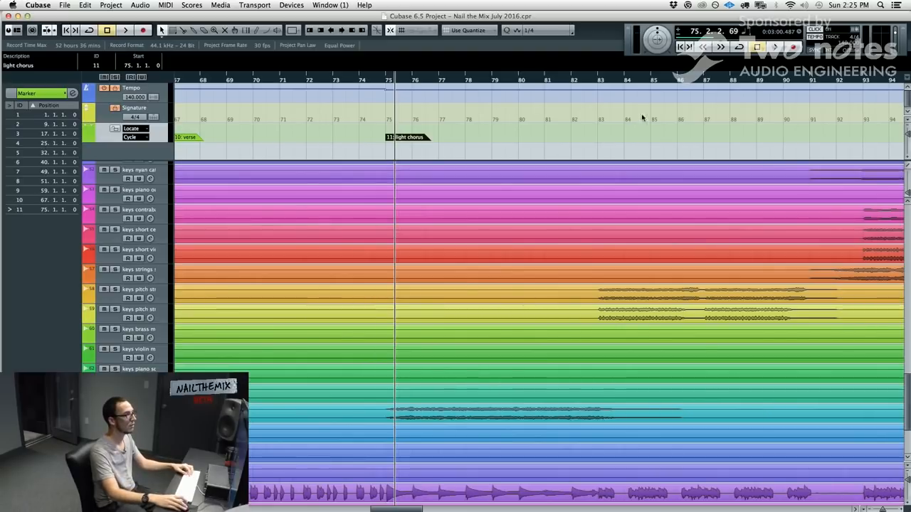
Play the audio around bar 83 and add a marker at bar 83 named "bridge"
click(600, 87)
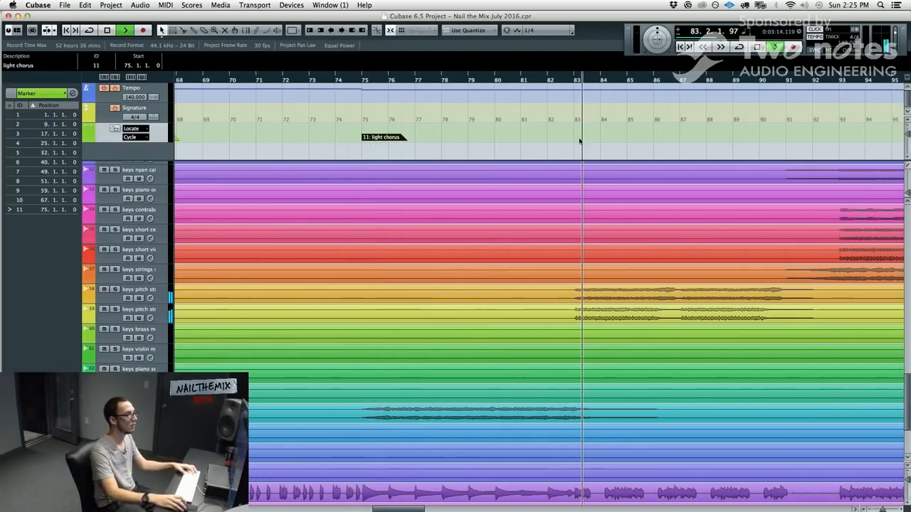
alt+click(582, 131)
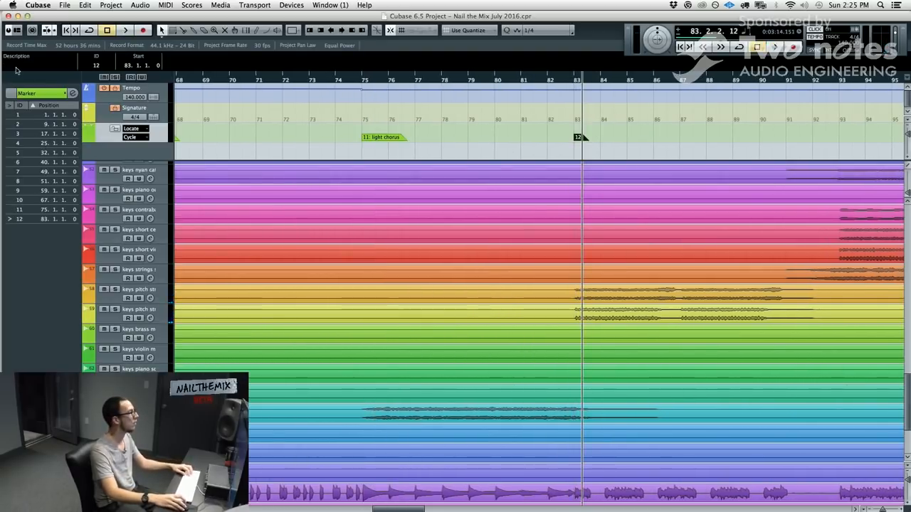
double_click(16, 69)
text(bridge)
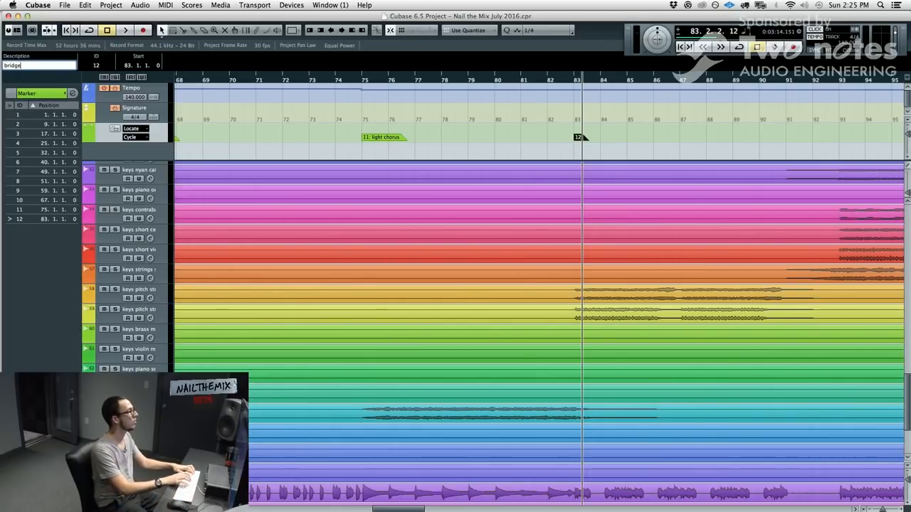
key(Return)
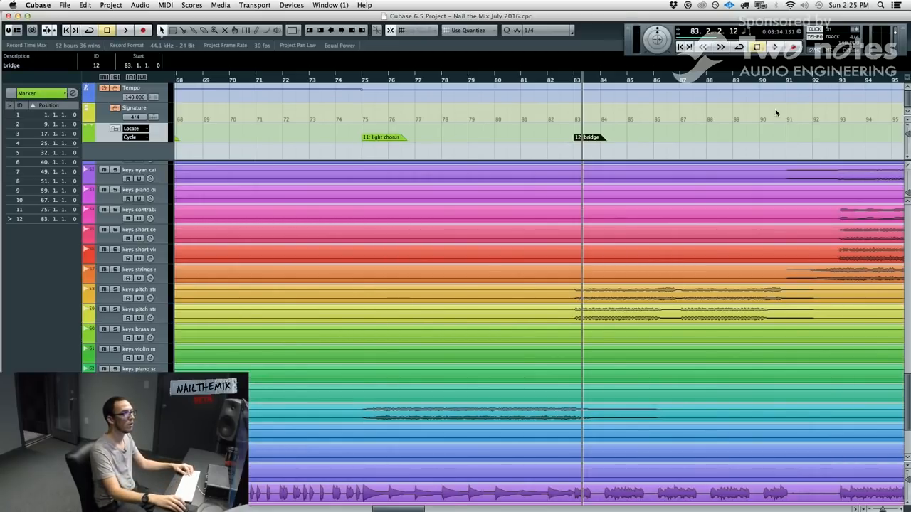
Rename the marker at bar 83 as "cool part"
scroll(572, 146, right, 5)
scroll(498, 146, right, 5)
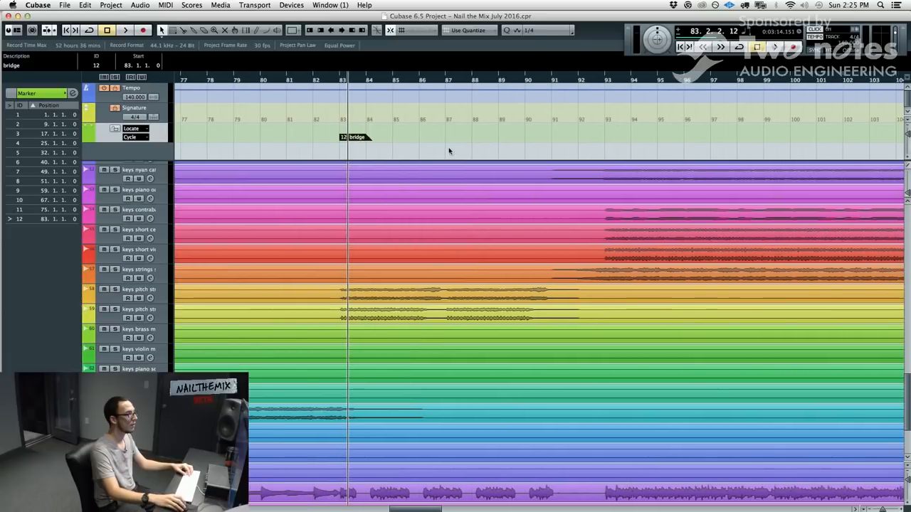
click(306, 142)
click(351, 138)
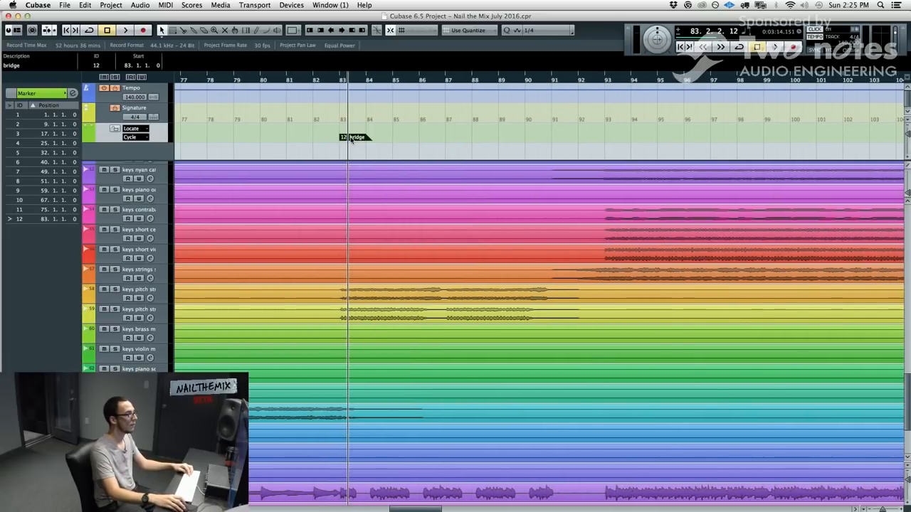
click(31, 64)
key(BackSpace)
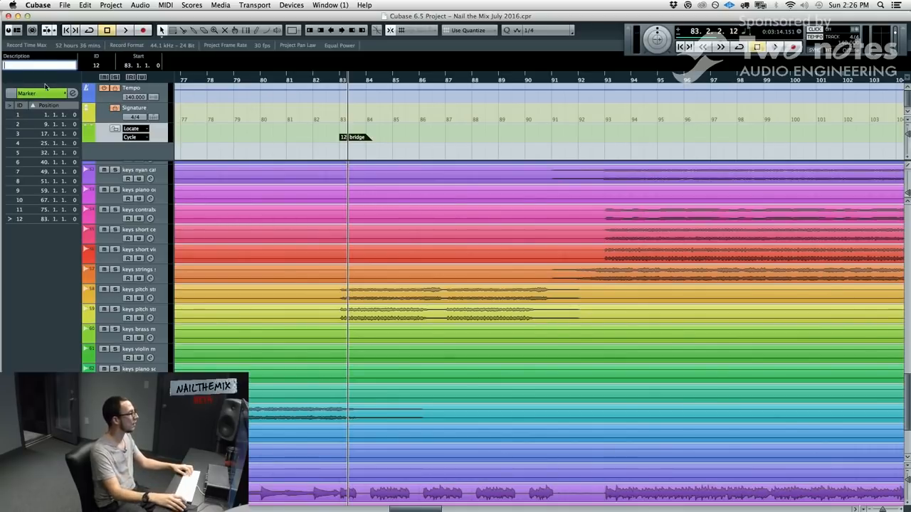
text(cool part)
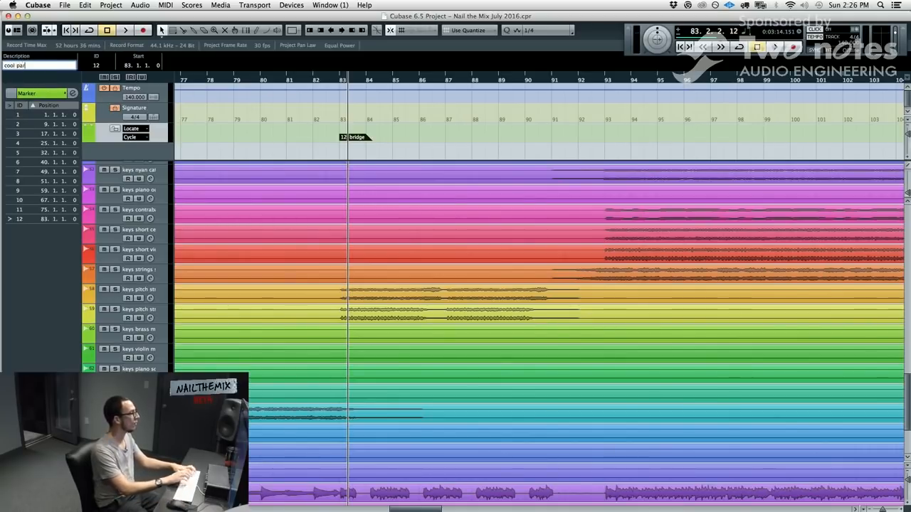
key(Return)
Play the audio leading into bar 93 and add a marker at bar 91 named "pre bridge"
click(591, 85)
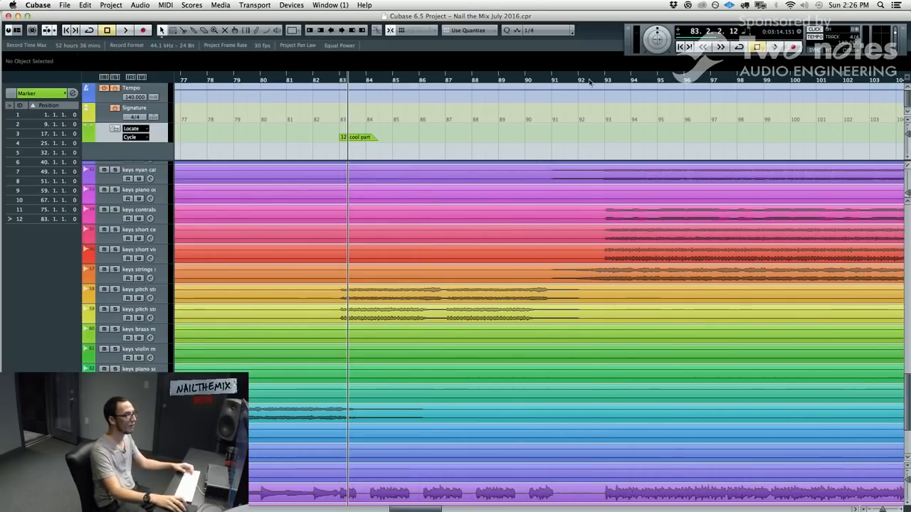
click(590, 80)
key(space)
scroll(569, 141, right, 3)
key(space)
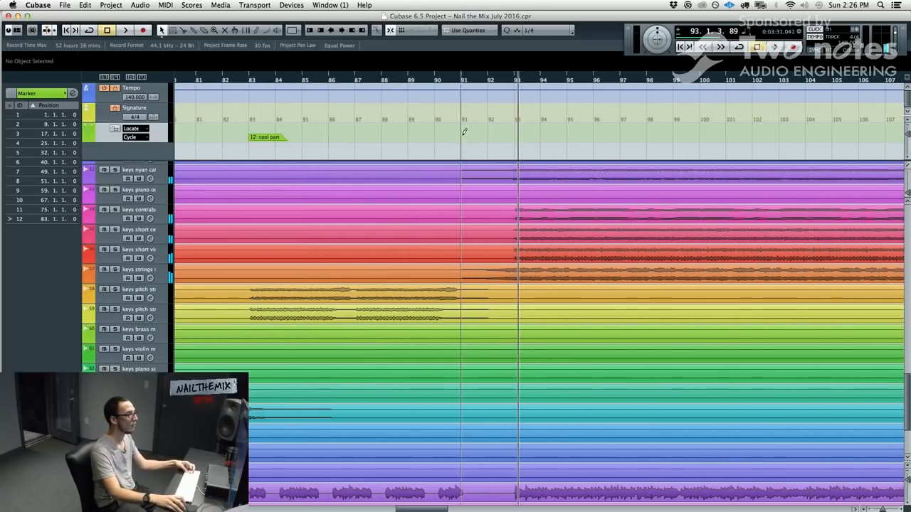
alt+click(462, 135)
click(41, 68)
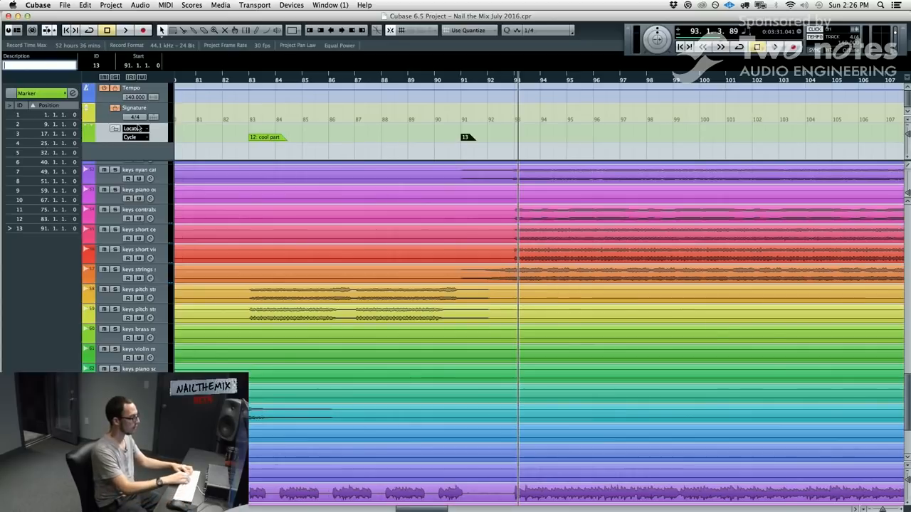
text(k)
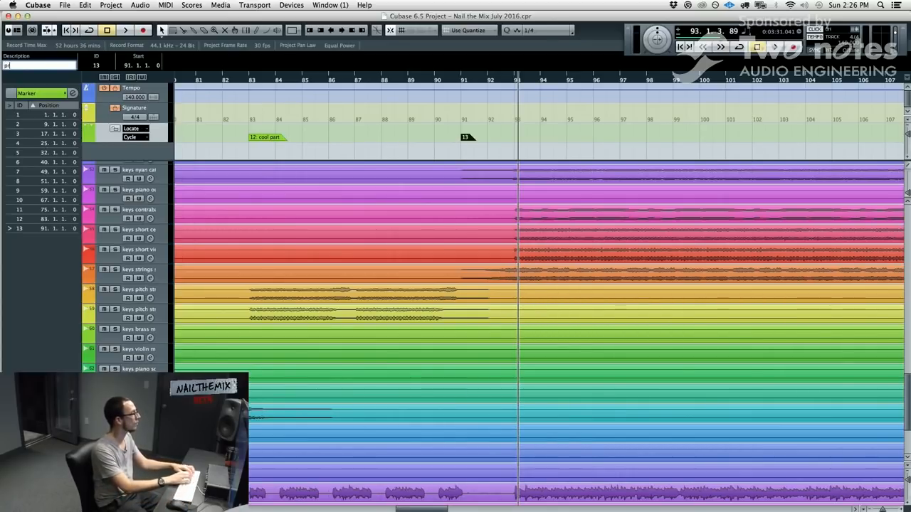
text(re bridge)
key(Return)
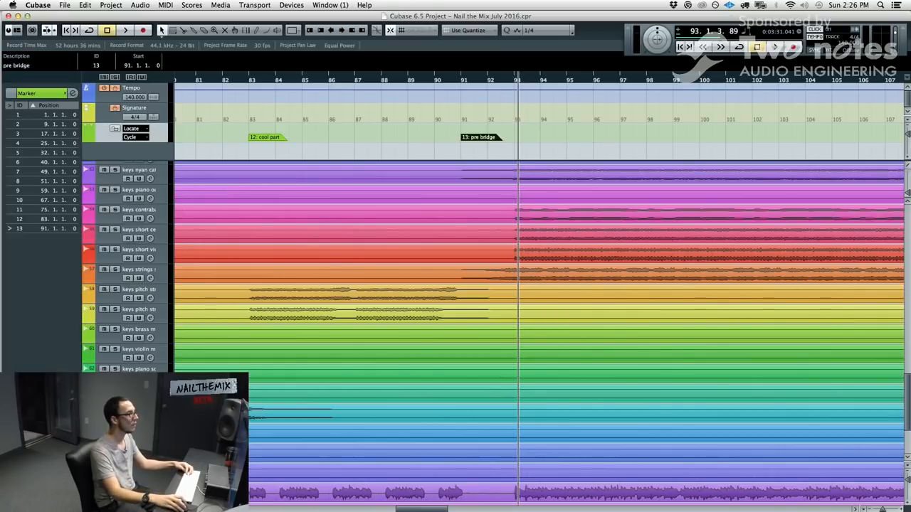
Add a marker at bar 93 on the Marker track
key(Insert)
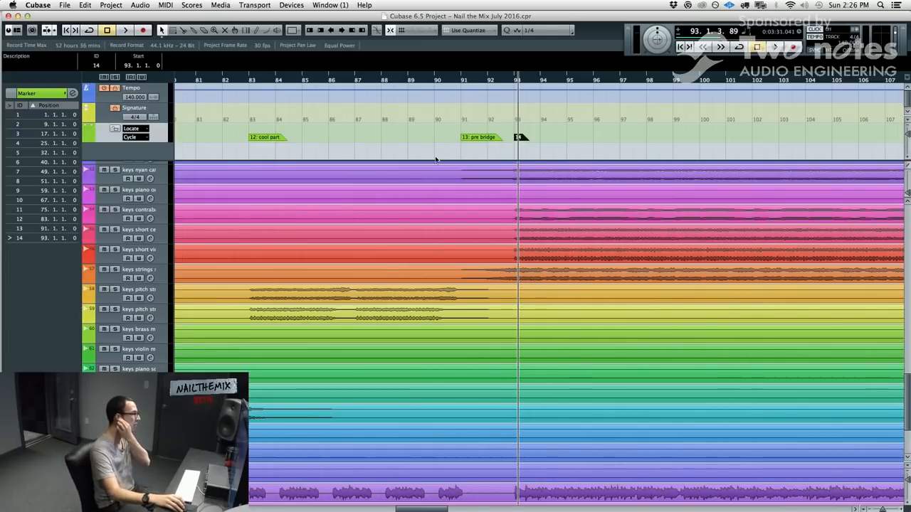
scroll(356, 147, left, 2)
scroll(362, 133, left, 2)
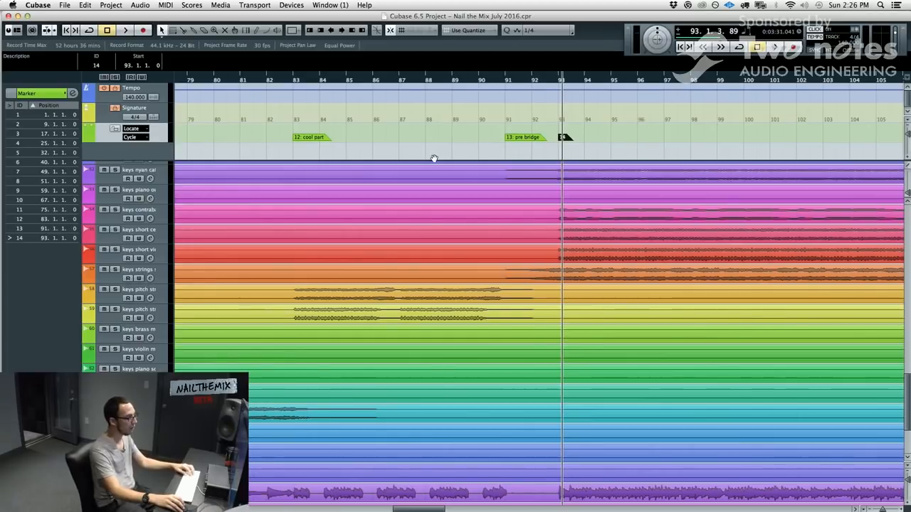
scroll(389, 168, right, 4)
click(470, 151)
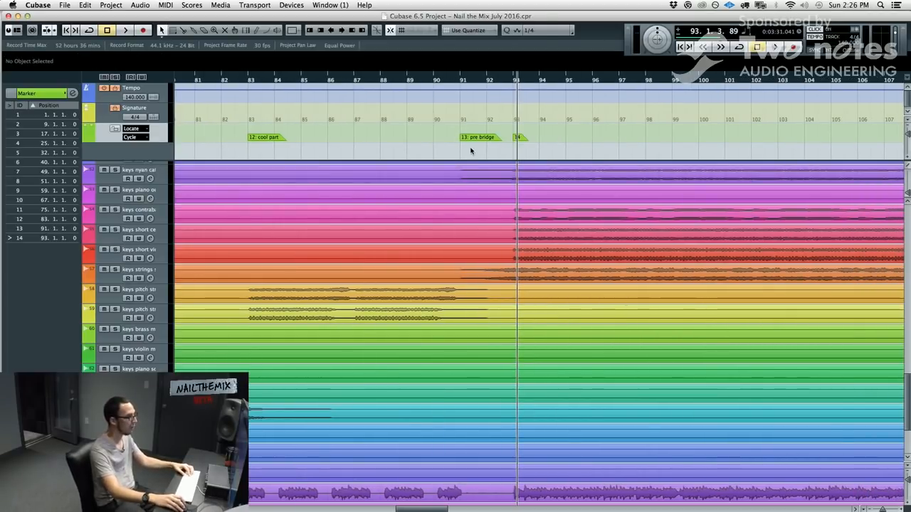
Examine the guitar, vocal and effects tracks from bar 91 to see which parts play around the pre bridge and bar 93
click(461, 84)
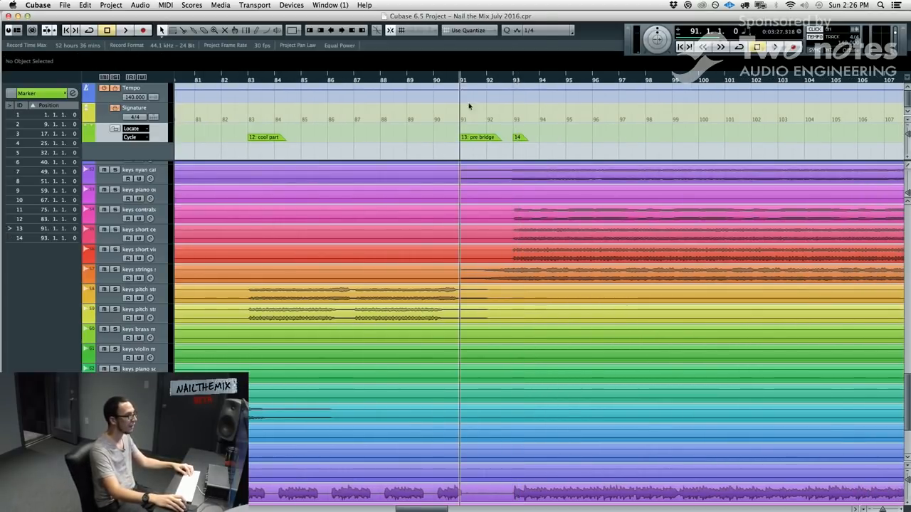
scroll(502, 305, up, 4)
scroll(497, 366, down, 10)
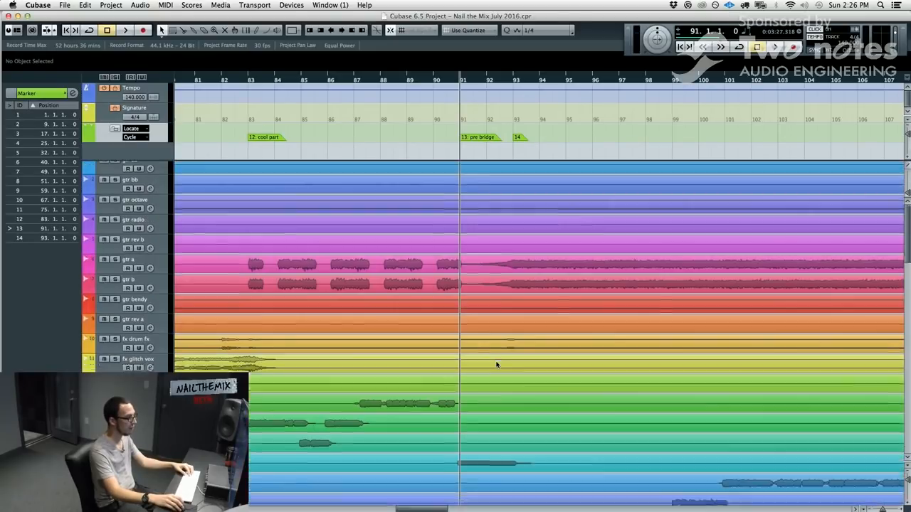
scroll(497, 362, up, 10)
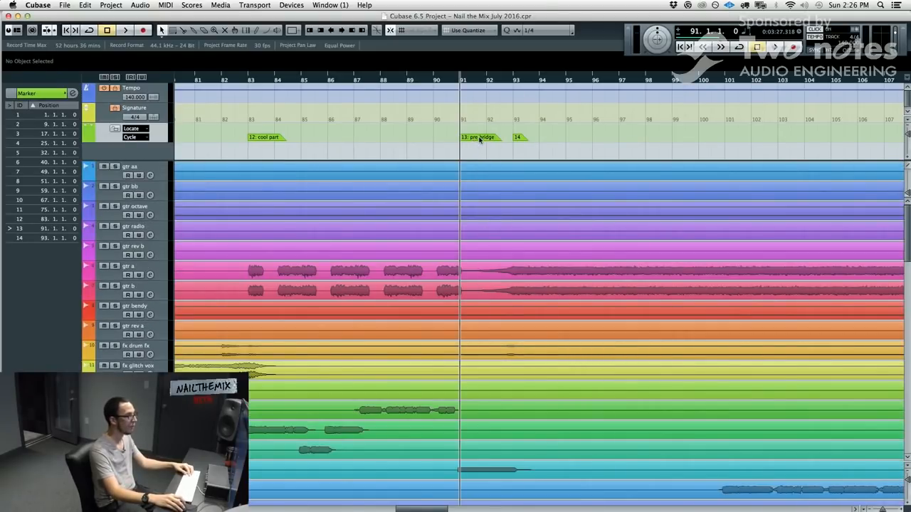
scroll(487, 361, down, 4)
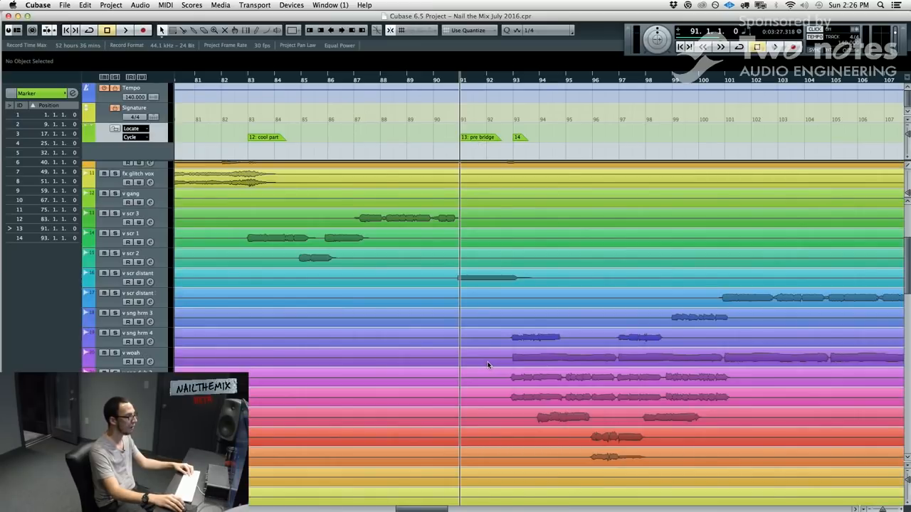
scroll(488, 355, down, 3)
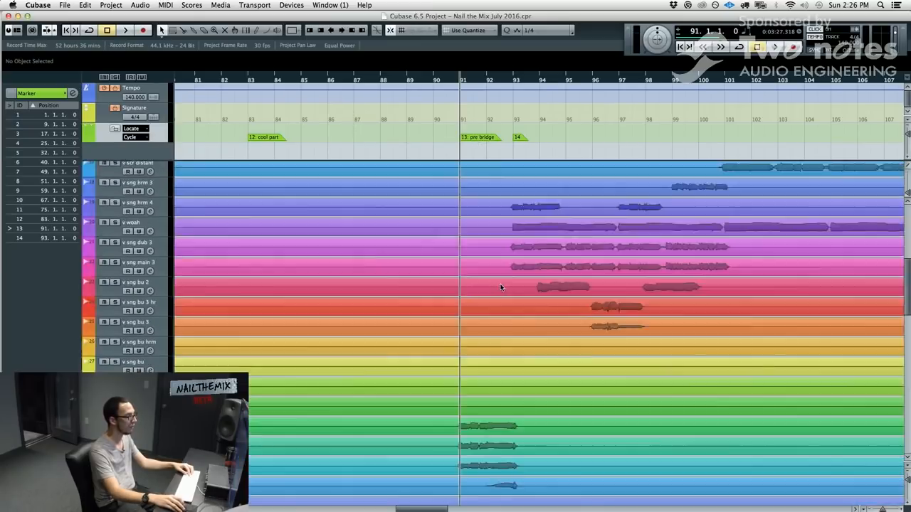
scroll(501, 287, down, 4)
scroll(501, 279, right, 1)
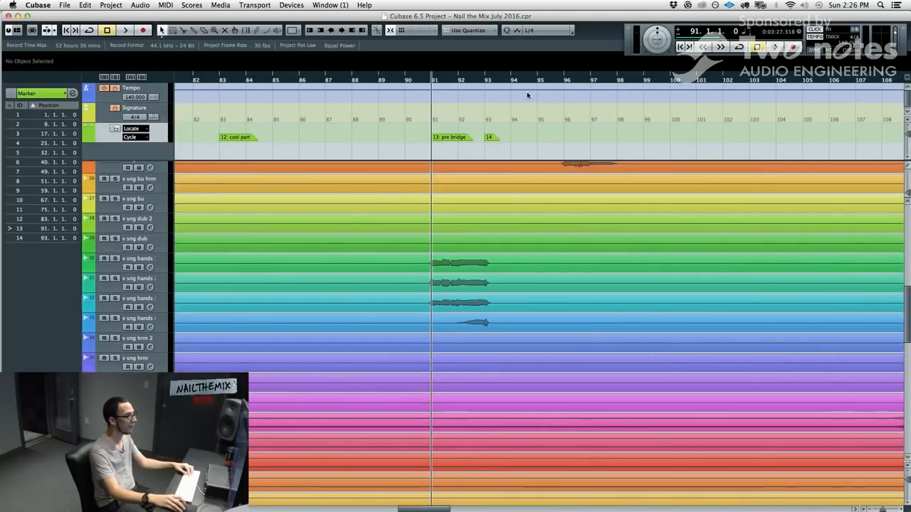
Name the marker at bar 93 "epic bridge"
click(485, 74)
click(489, 136)
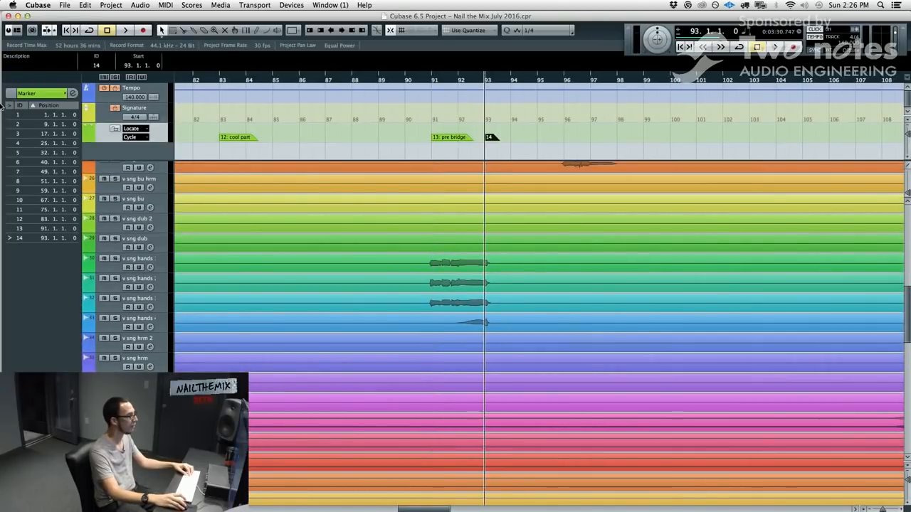
click(30, 69)
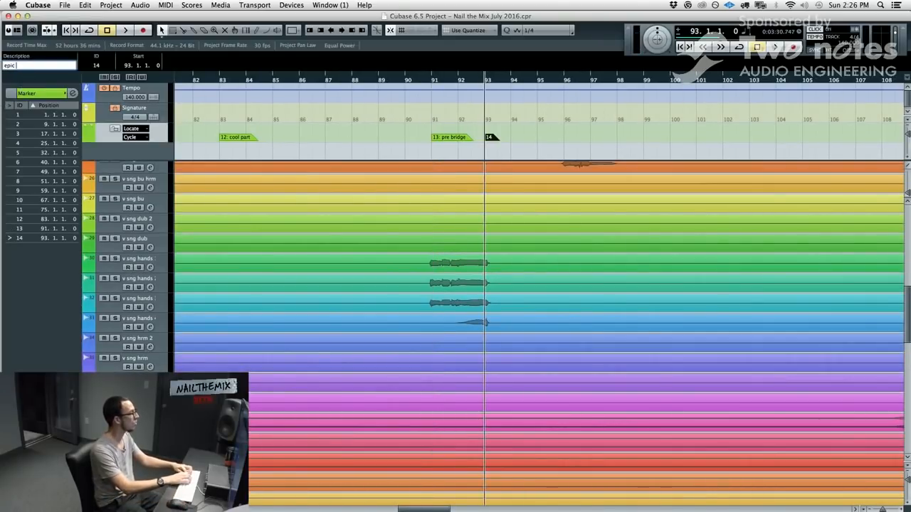
text(epic bridge)
key(Return)
Play the audio around bars 100 and 101 to check for a section change
scroll(788, 306, up, 10)
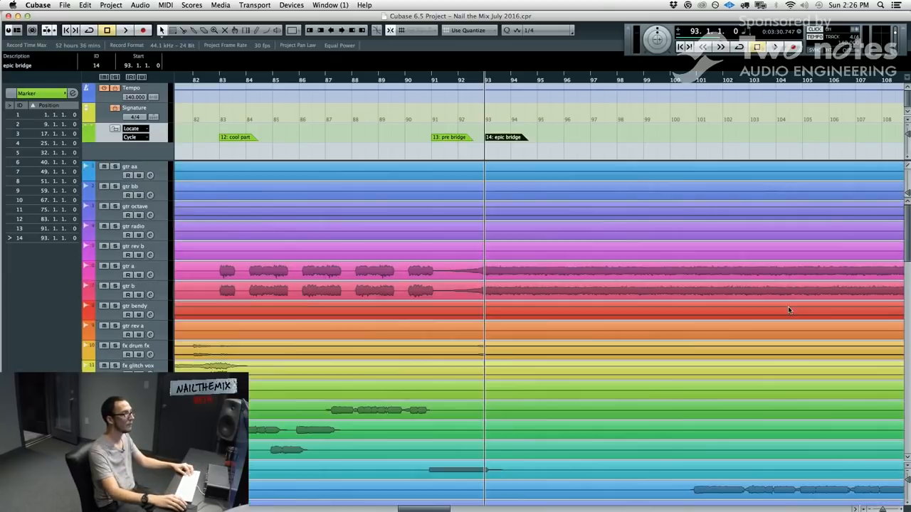
click(681, 86)
key(space)
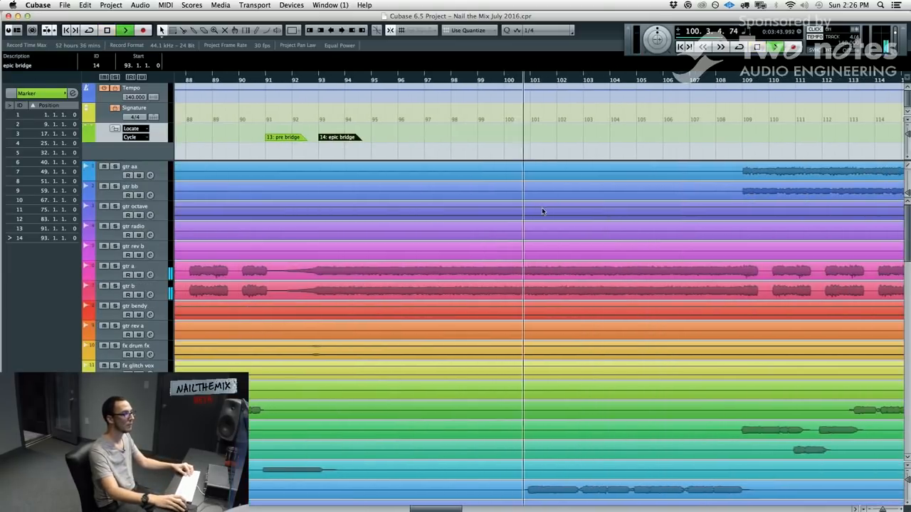
key(space)
click(615, 144)
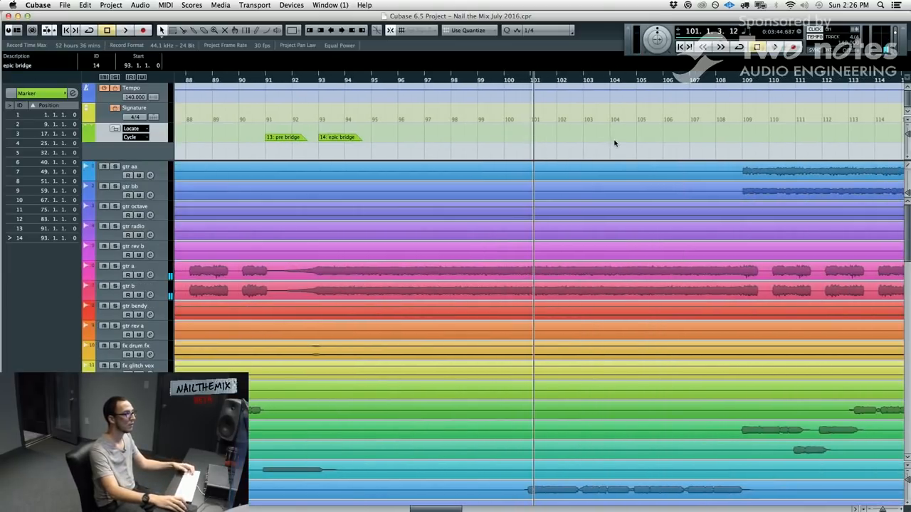
Play the audio leading into bar 109 and add a marker at bar 109 named "heavy ending"
click(735, 86)
key(space)
key(space)
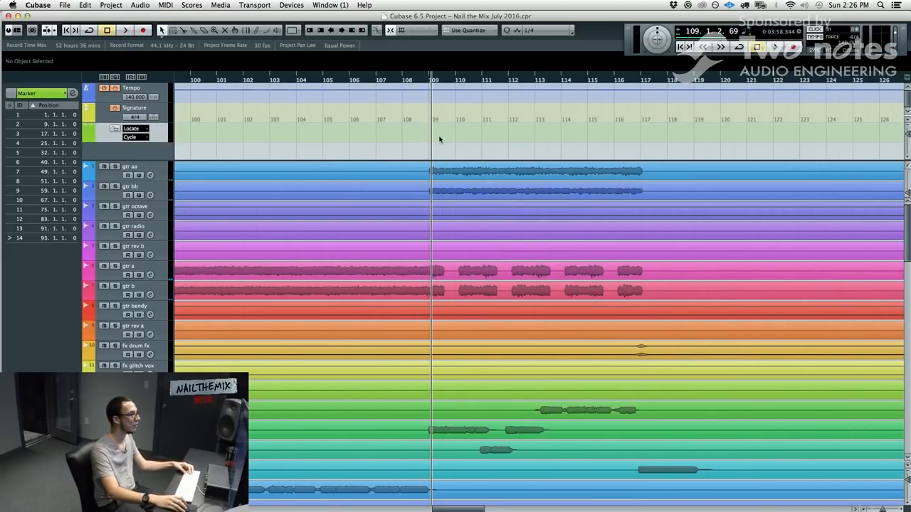
click(432, 82)
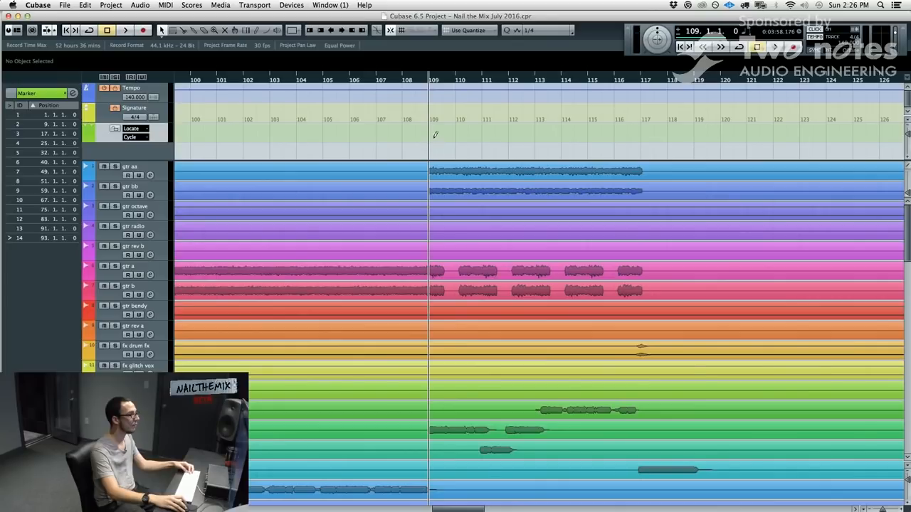
alt+click(431, 138)
click(21, 66)
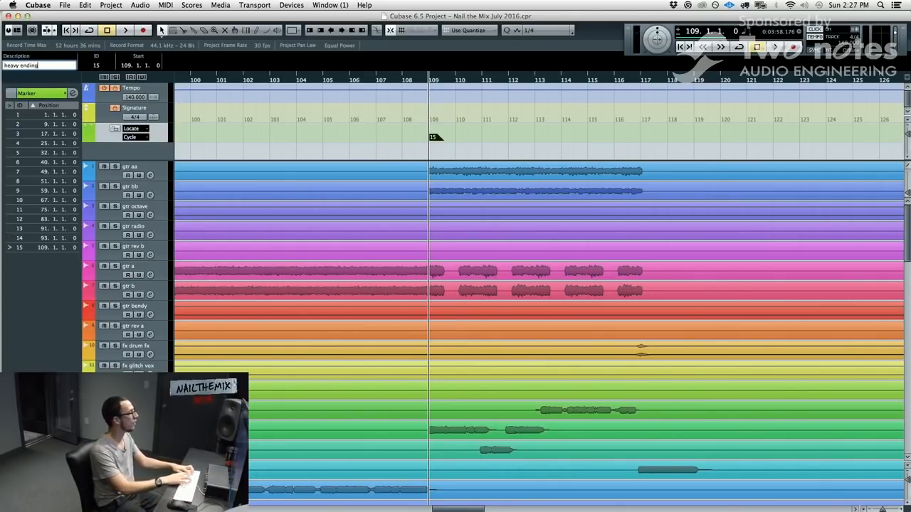
key(Return)
Add a marker at bar 117 named "outro", undoing the cycle marker drawn there by mistake
drag(643, 91, 448, 146)
alt+click(446, 139)
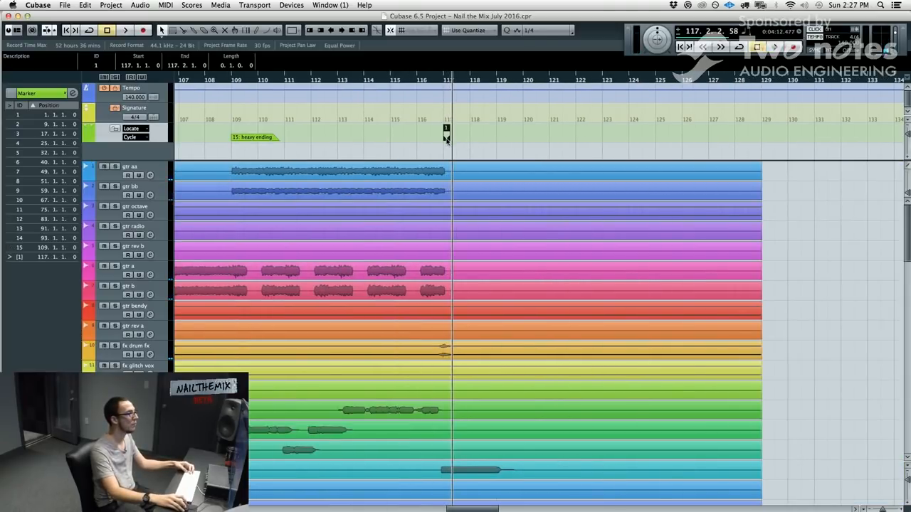
key(super+z)
alt+click(446, 139)
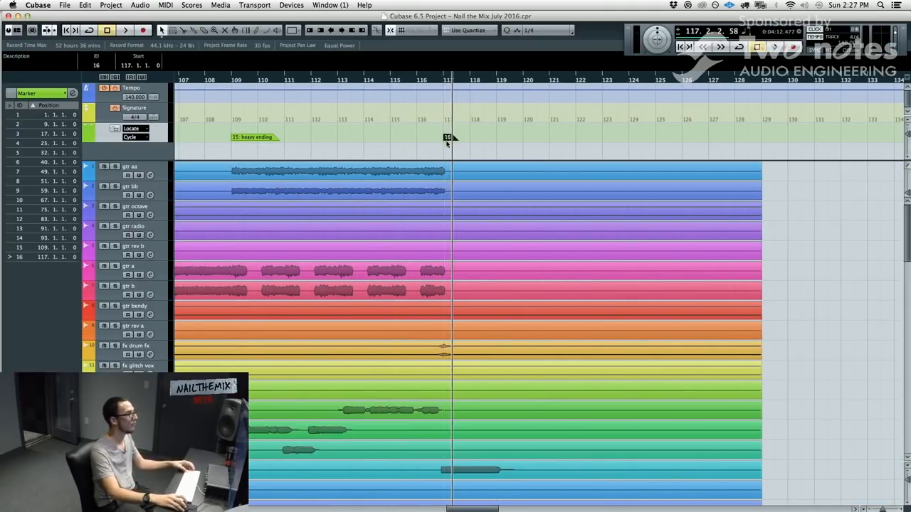
double_click(38, 66)
text(outro)
key(Return)
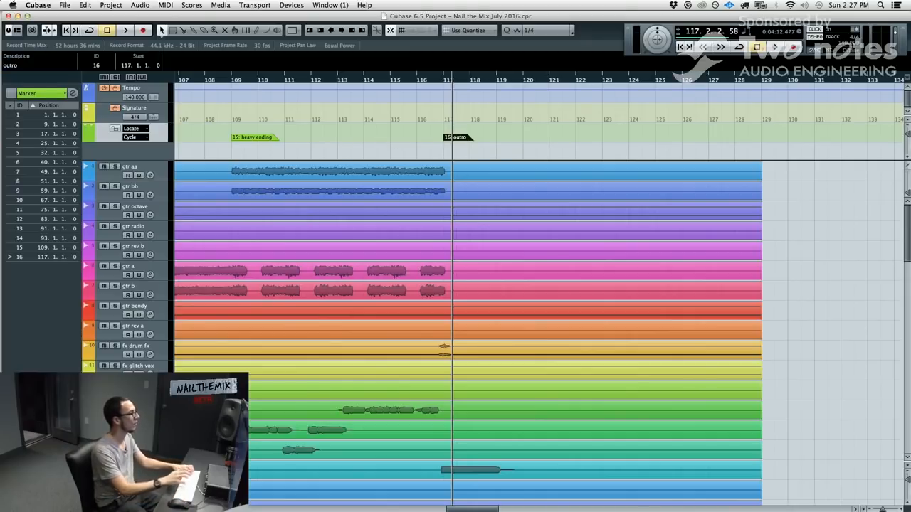
Review the section markers across the whole song and examine the tracks after bar 117 for the song's end
click(853, 254)
scroll(705, 248, down, 5)
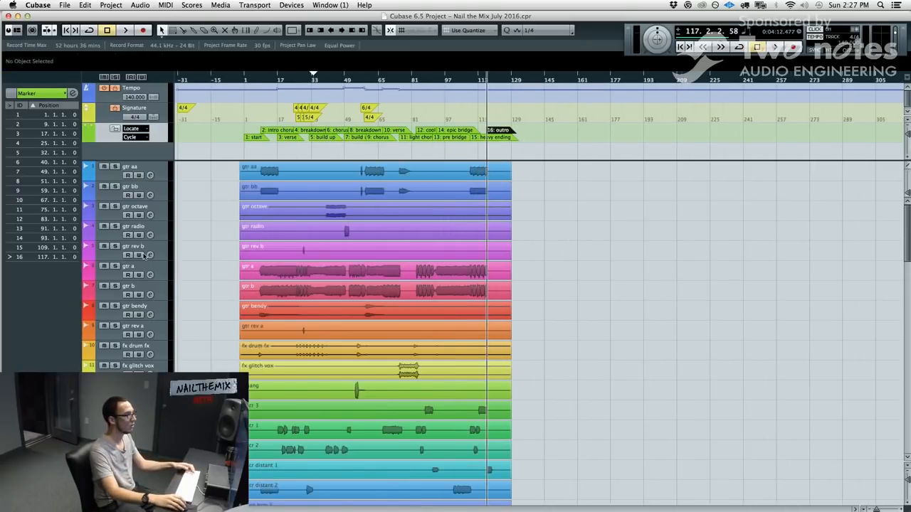
scroll(213, 204, up, 4)
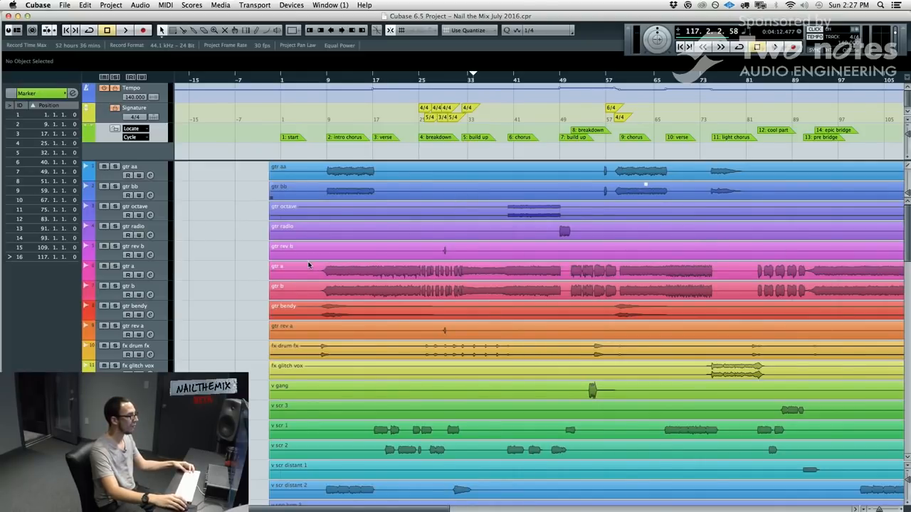
scroll(308, 265, down, 5)
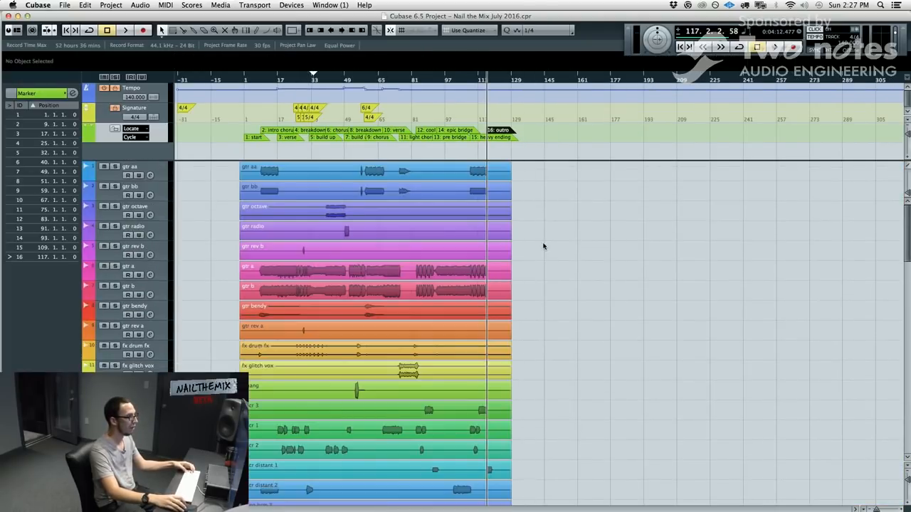
scroll(526, 246, up, 8)
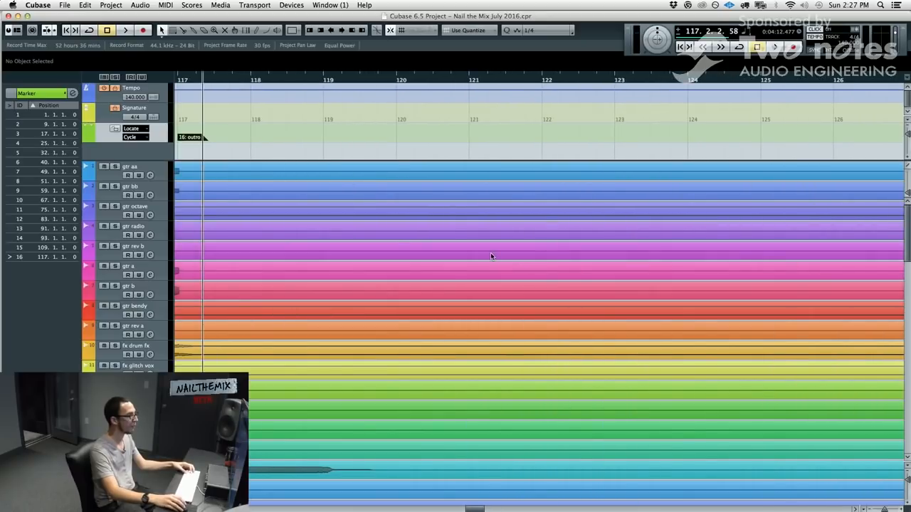
scroll(407, 273, down, 15)
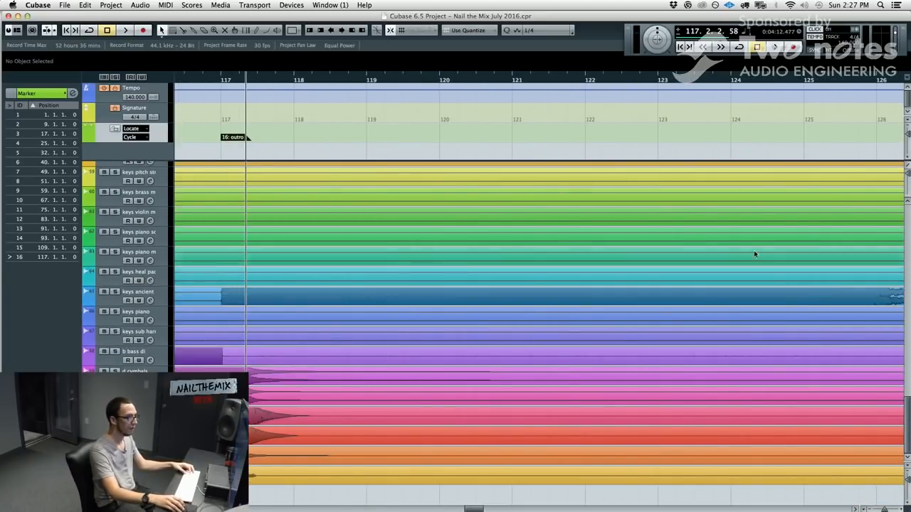
scroll(754, 254, right, 4)
Play the song's tail from bar 126 and add a marker at bar 128 named "fin"
click(586, 79)
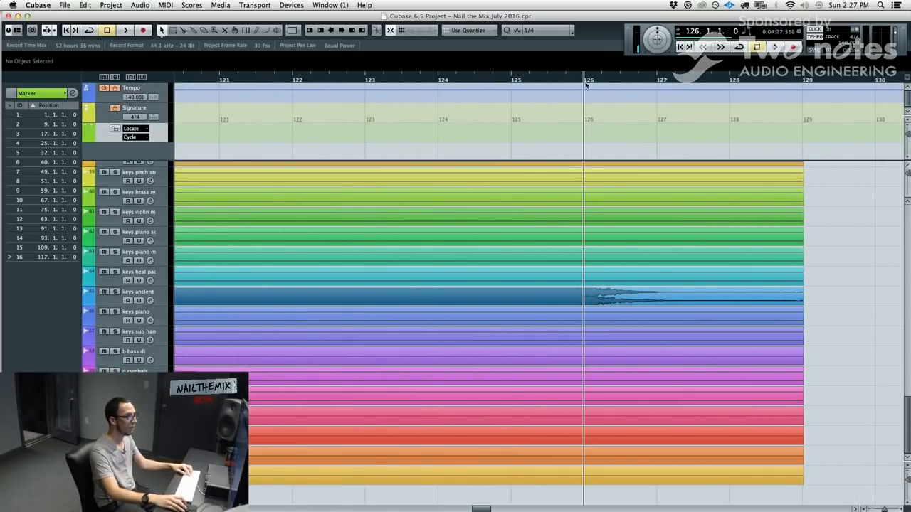
scroll(481, 270, right, 3)
key(space)
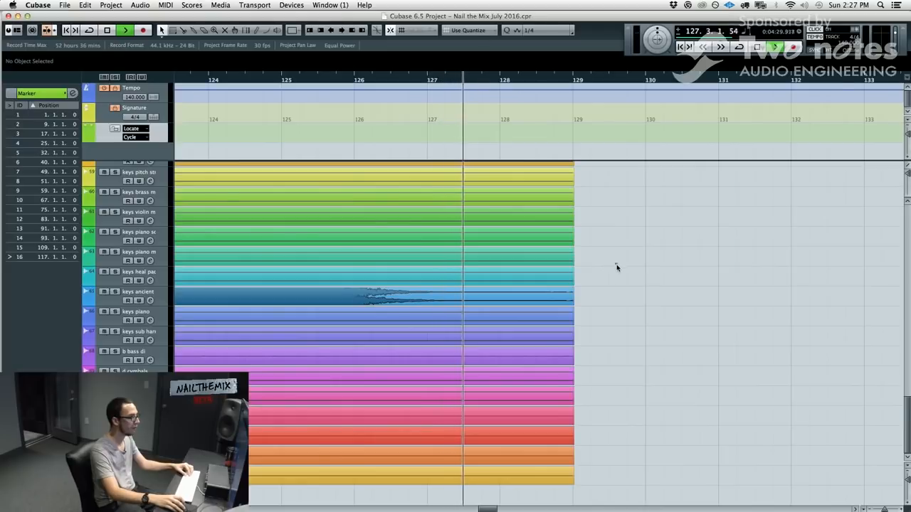
key(space)
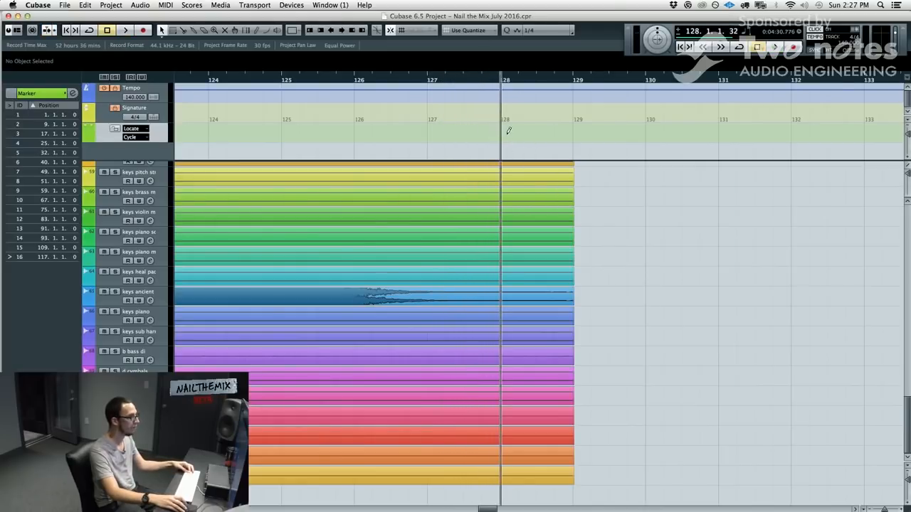
key(Insert)
click(19, 66)
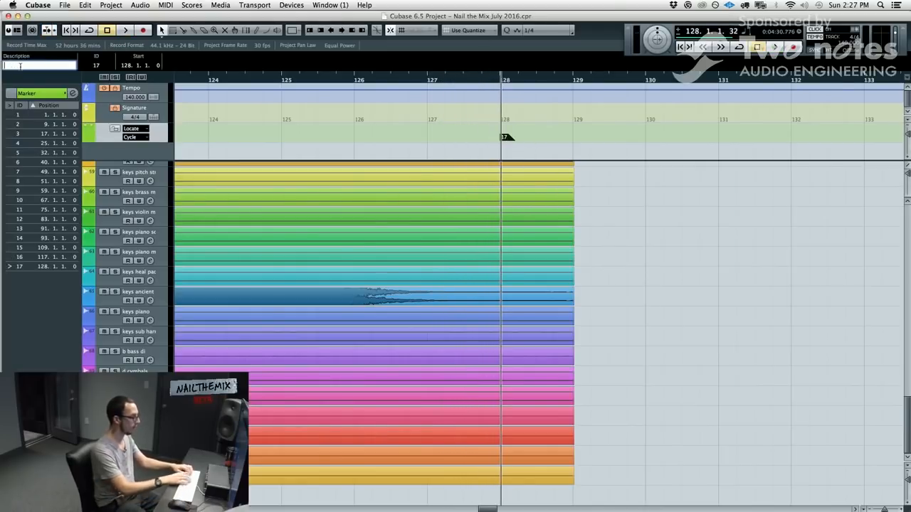
text(fin)
key(Return)
click(731, 366)
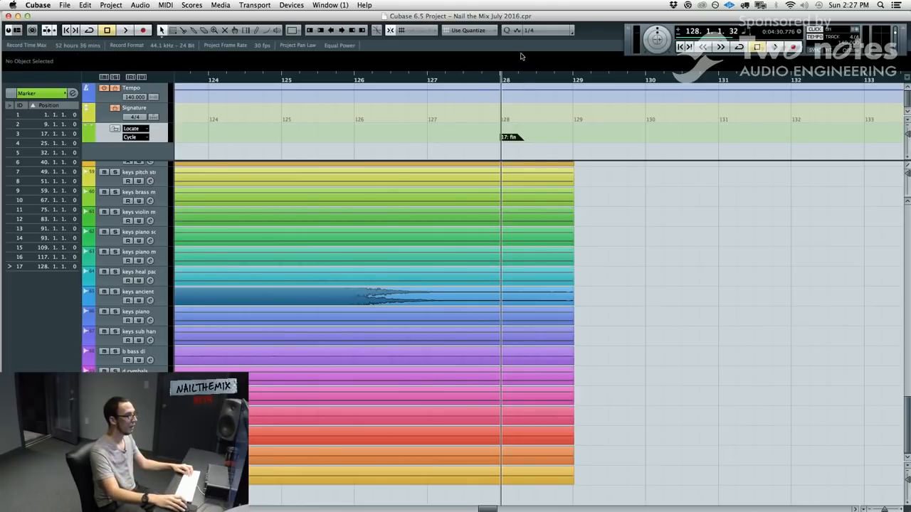
Split the audio events on all tracks at bar 128
click(503, 81)
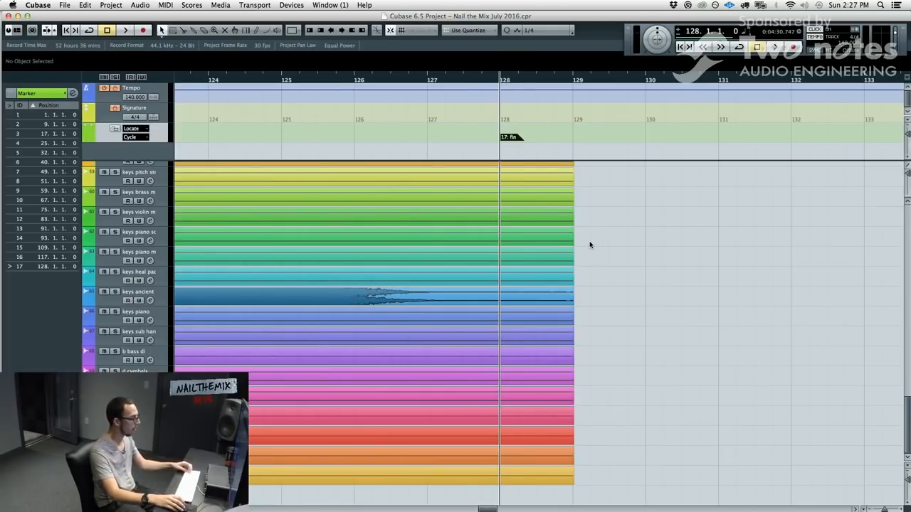
key(alt+x)
scroll(613, 284, up, 20)
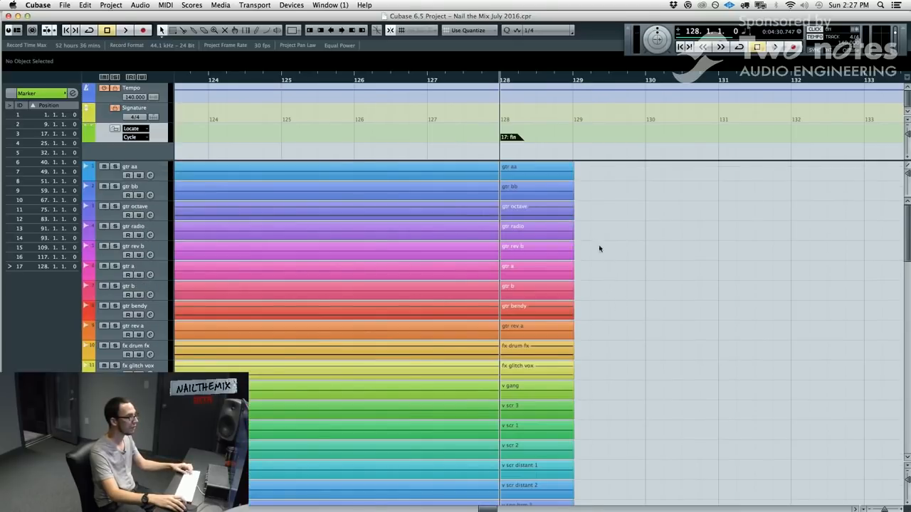
Select the leftover event pieces after bar 128 on every track and delete them
scroll(594, 185, down, 10)
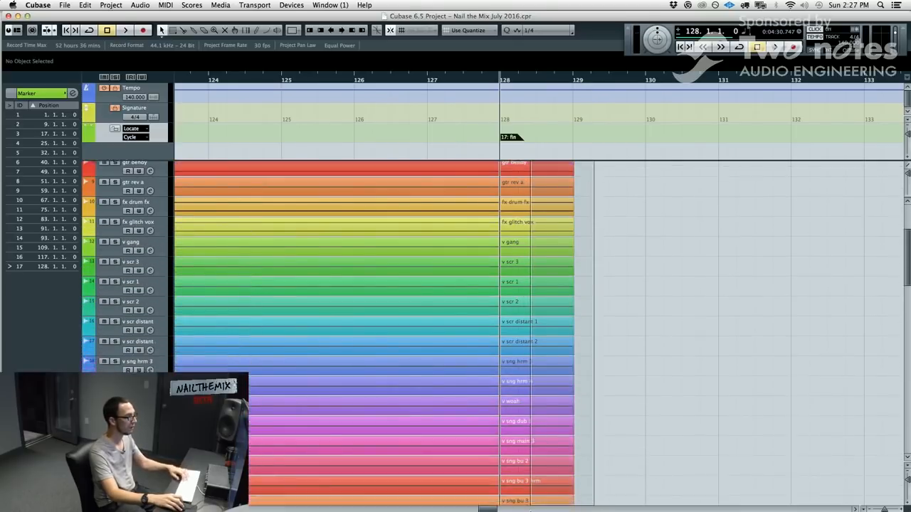
drag(530, 511, 546, 461)
scroll(569, 427, down, 20)
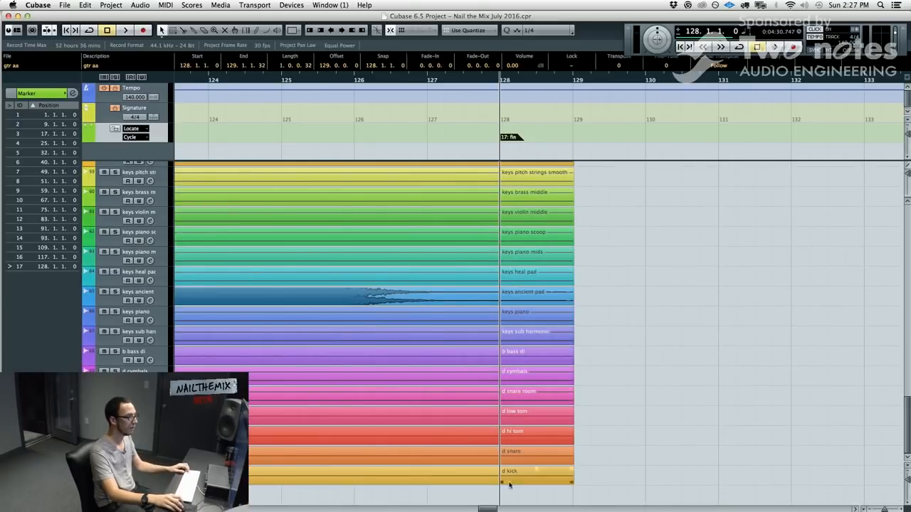
scroll(585, 466, up, 20)
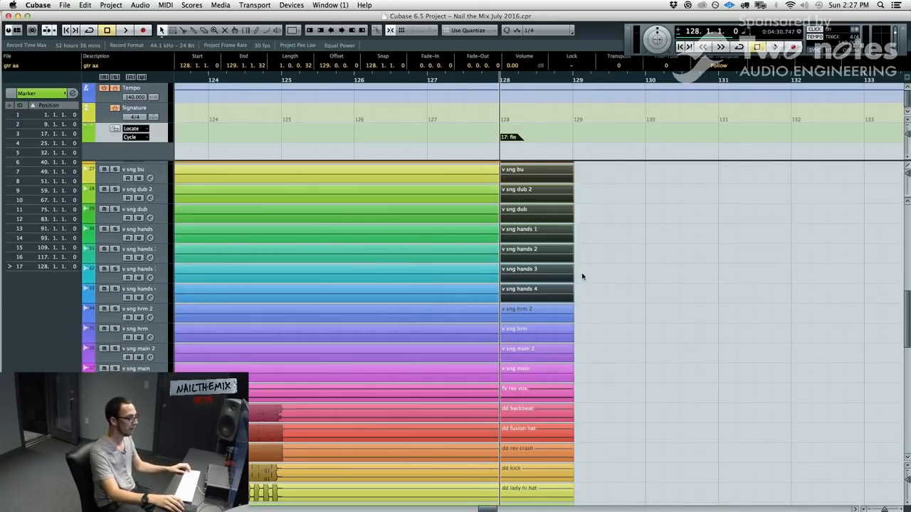
drag(611, 289, 551, 427)
scroll(570, 416, down, 20)
scroll(603, 390, up, 9)
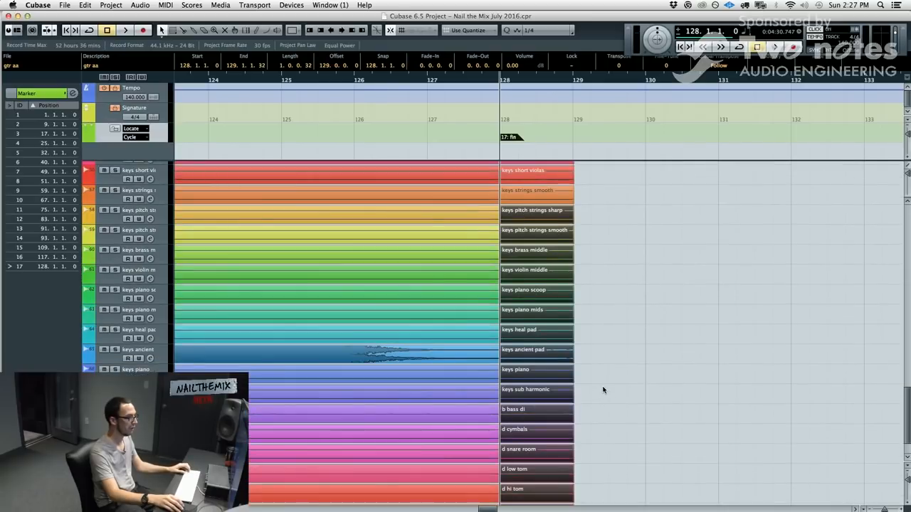
drag(644, 275, 561, 396)
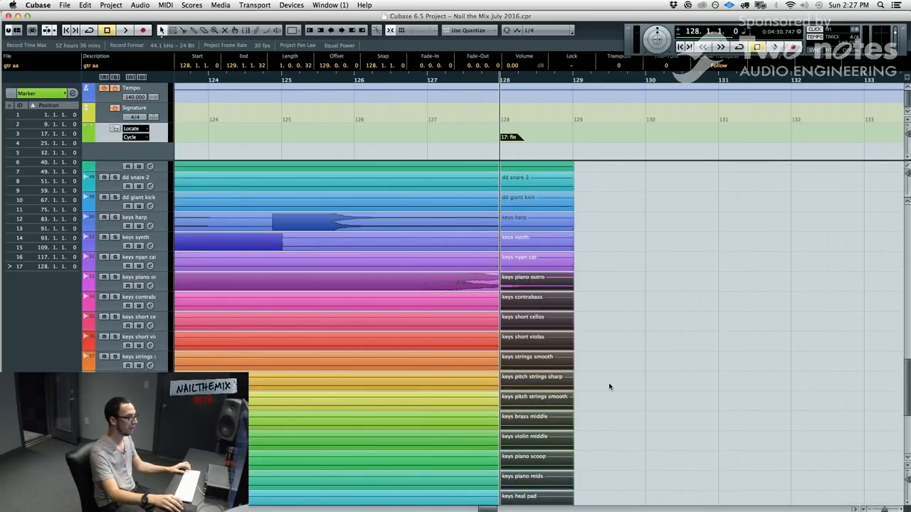
scroll(610, 385, up, 11)
mouse_move(597, 227)
mouse_down()
mouse_move(518, 510)
mouse_move(539, 506)
mouse_up()
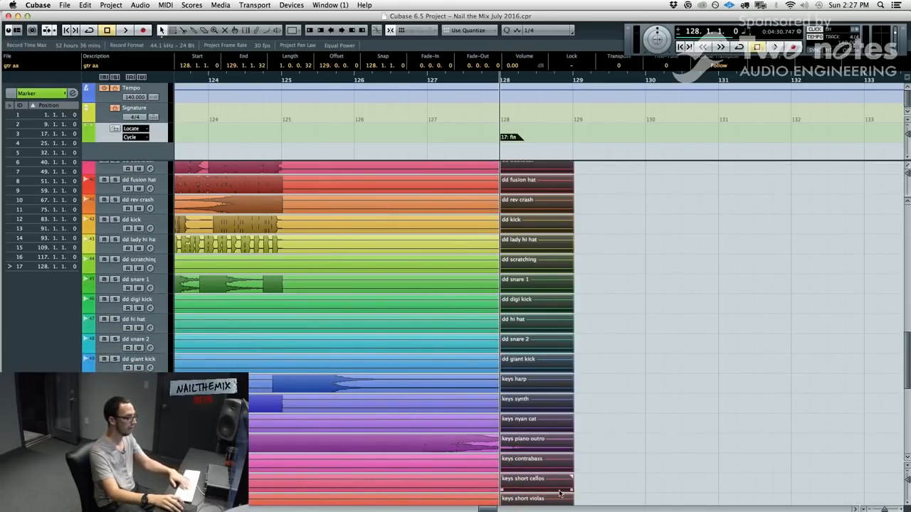
key(Delete)
scroll(585, 390, down, 10)
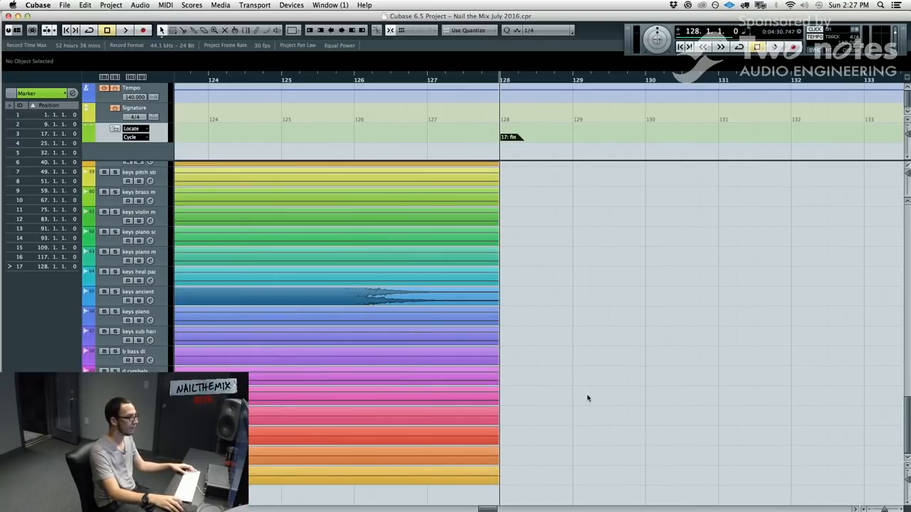
drag(508, 169, 766, 343)
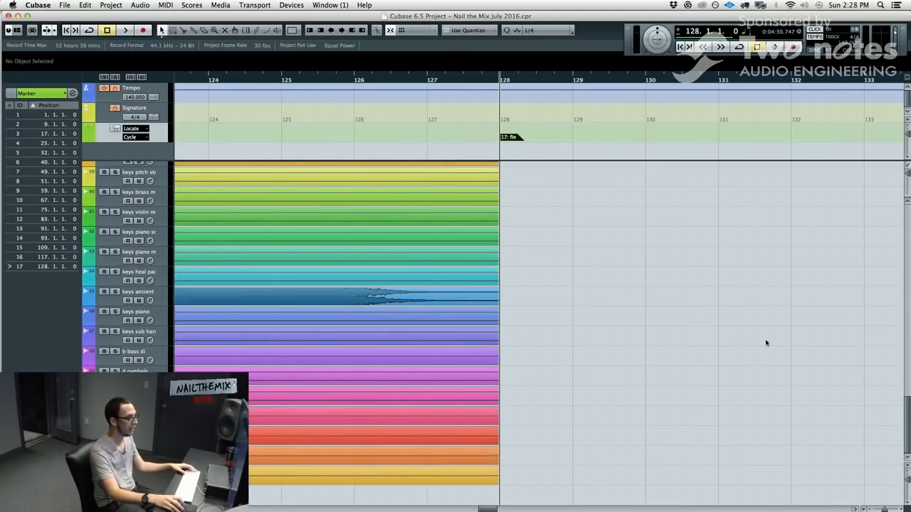
Tighten the upper track section, moving the marker track above the tempo track and locking it
key(g)
key(g)
key(g)
key(g)
key(g)
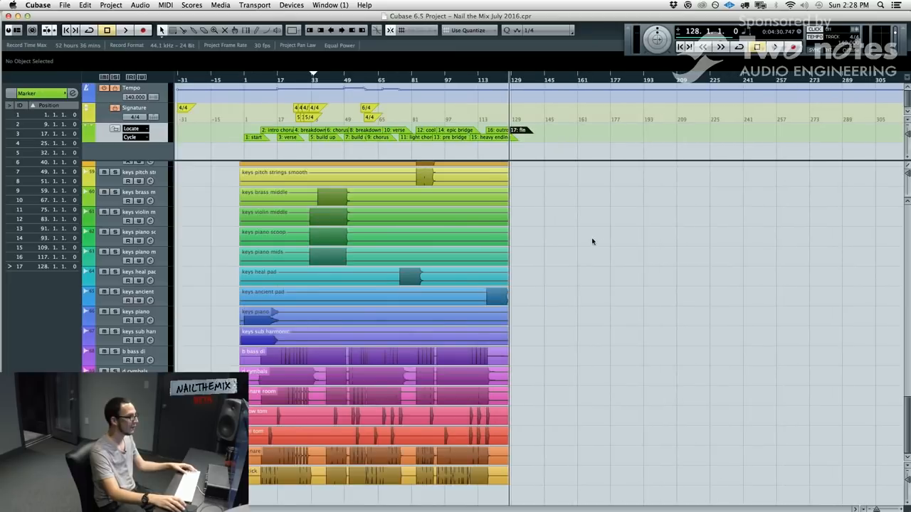
drag(213, 157, 209, 146)
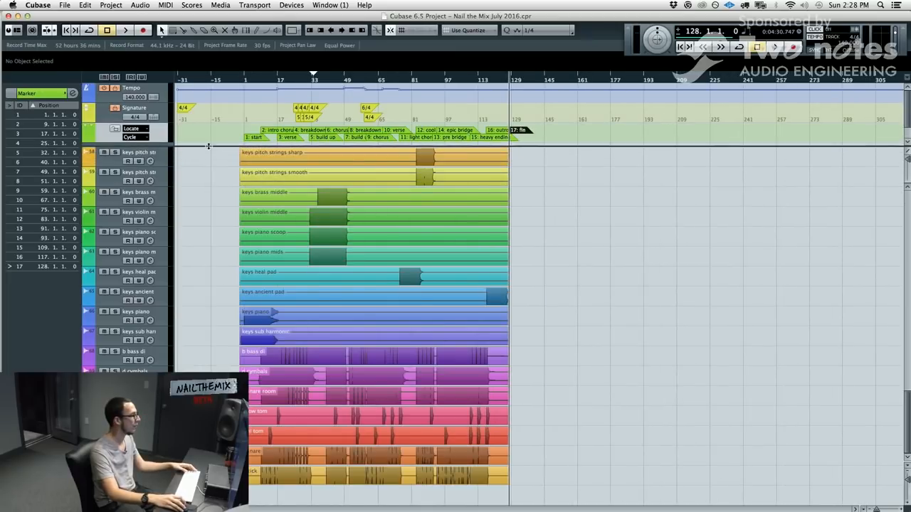
drag(154, 137, 150, 108)
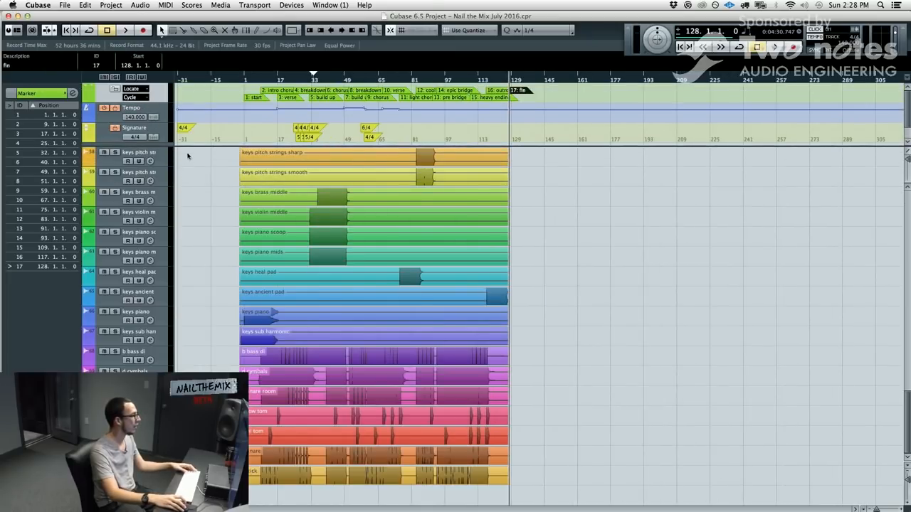
click(114, 90)
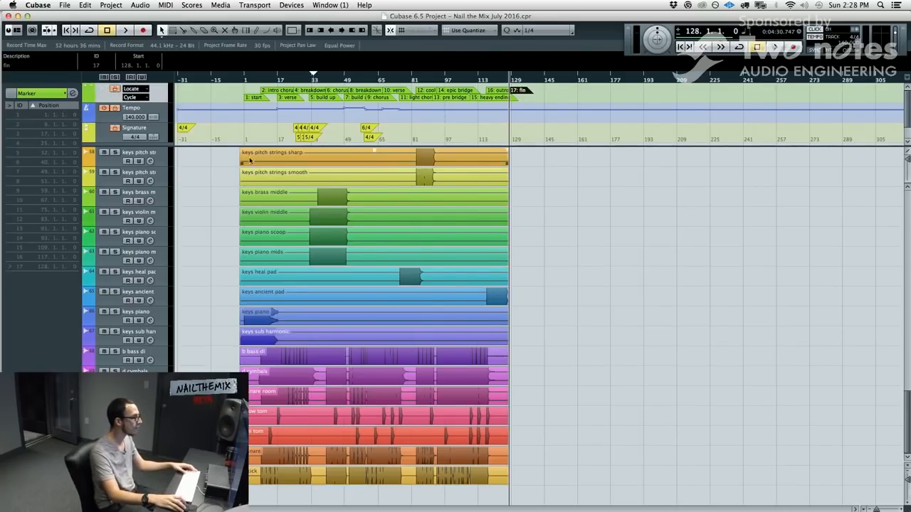
Open the Marker window with Always on Top and enlarge it to fit the full marker list
scroll(265, 166, up, 5)
drag(363, 209, 89, 183)
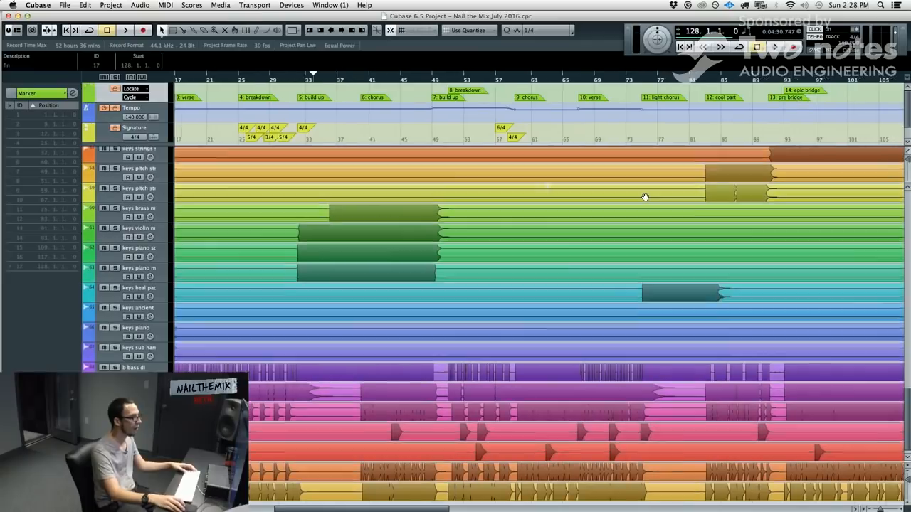
drag(645, 197, 679, 216)
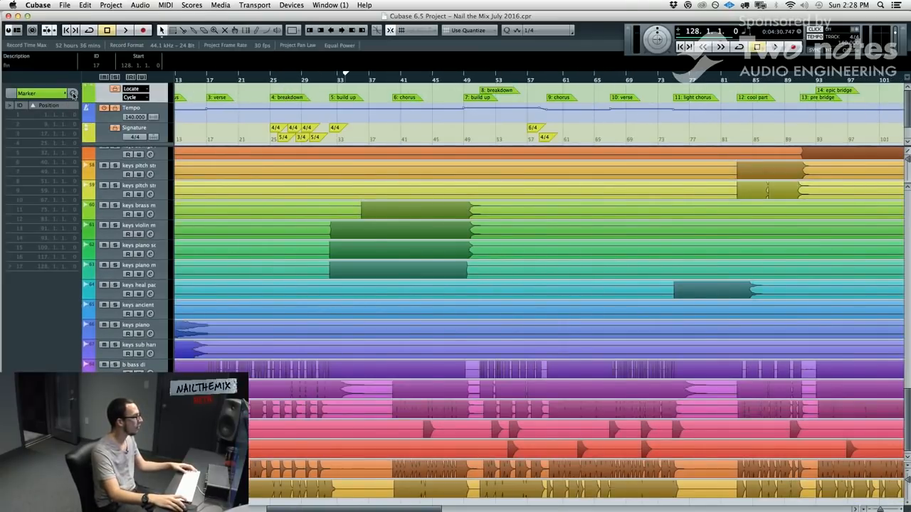
click(72, 93)
drag(470, 114, 692, 162)
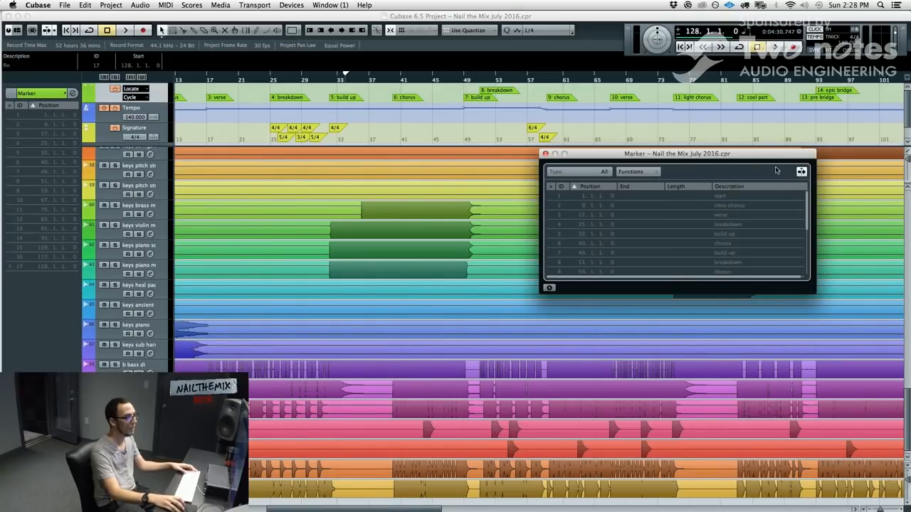
right_click(694, 157)
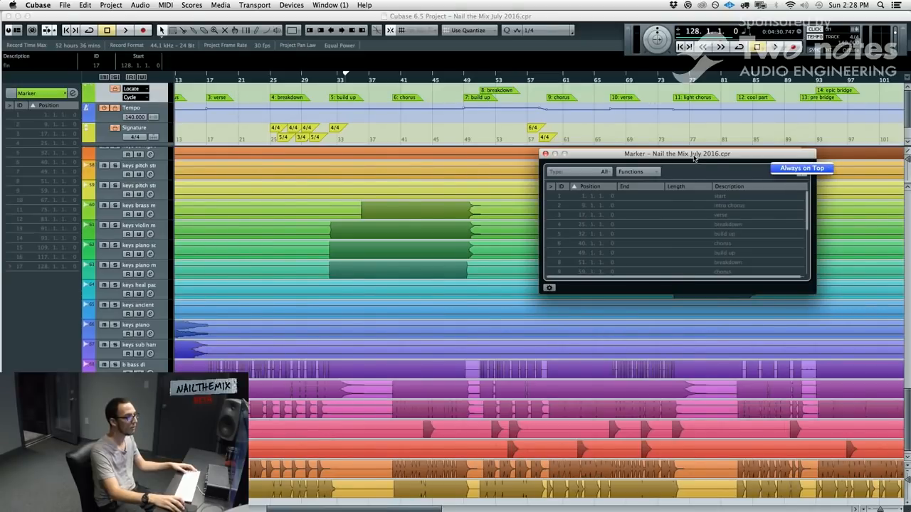
click(831, 171)
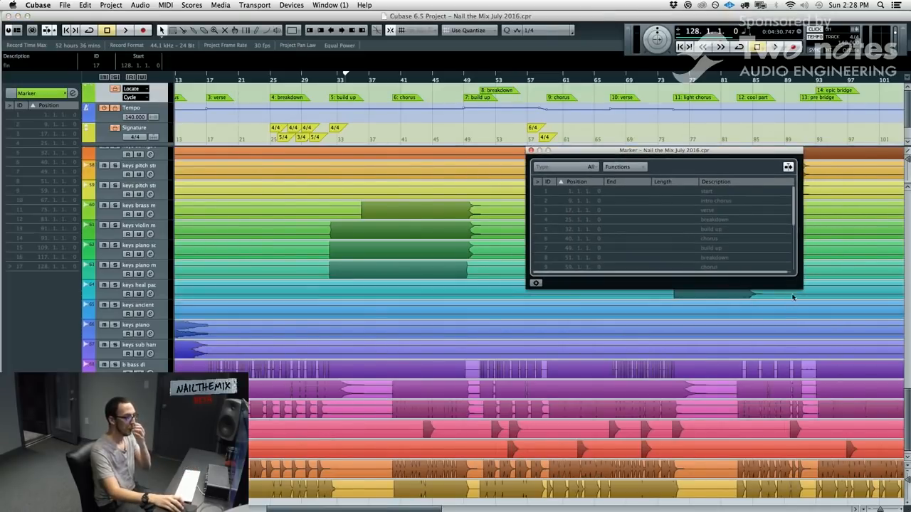
drag(800, 290, 838, 400)
Jump the playhead through the section markers in the Marker window, from "breakdown" at bar 25 to "cool part" at bar 83
click(709, 211)
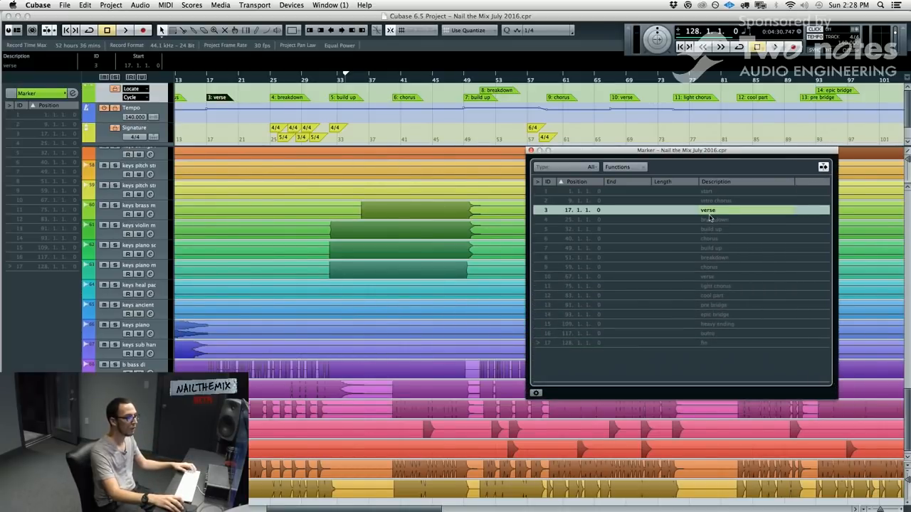
click(707, 220)
click(543, 220)
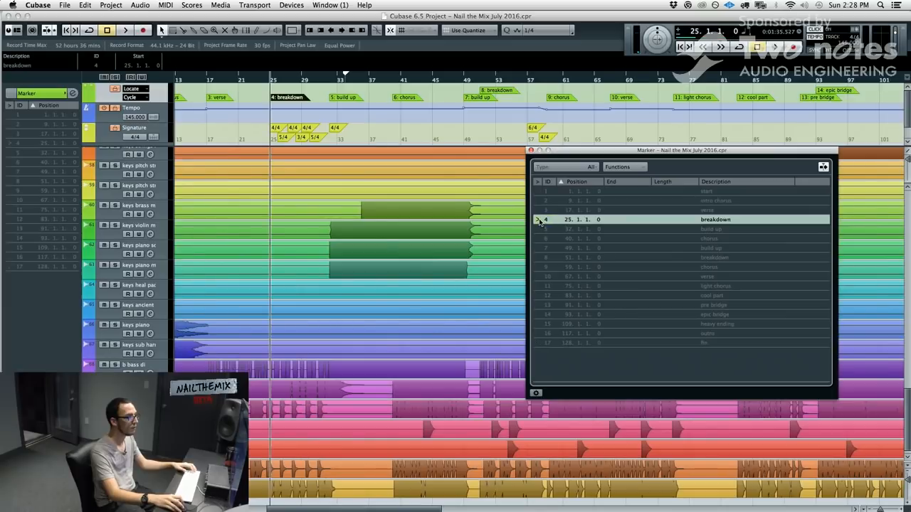
click(541, 229)
click(539, 238)
click(539, 248)
click(539, 256)
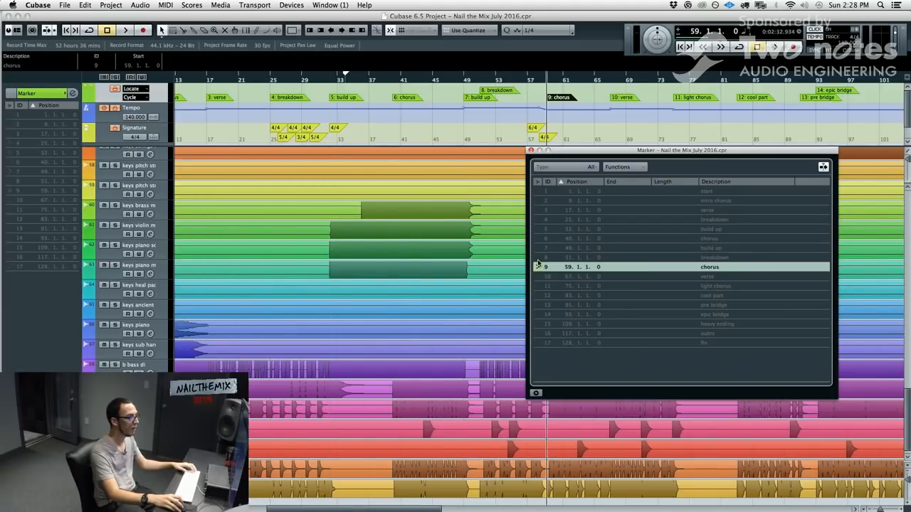
click(539, 267)
click(539, 276)
click(538, 286)
click(538, 305)
click(539, 295)
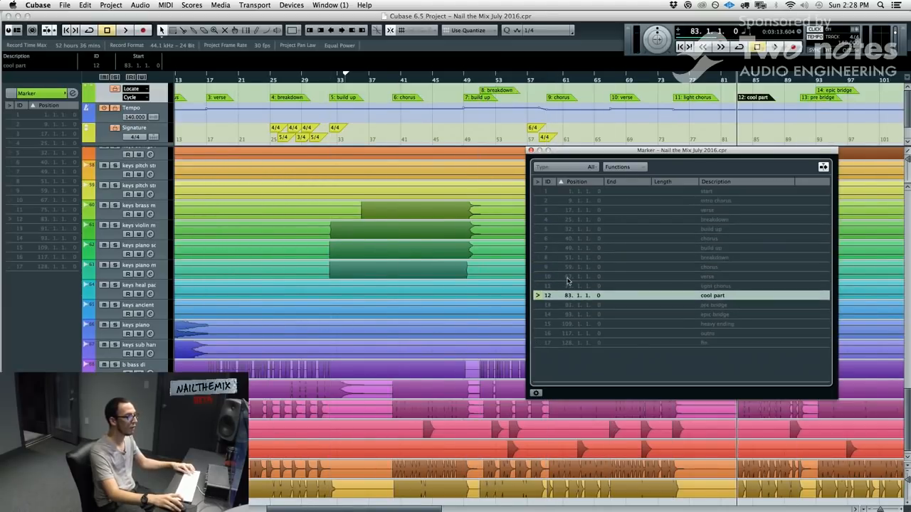
Play the song from the markers "build up" at bar 49, "verse" at bar 67 and "outro" at bar 117
click(539, 248)
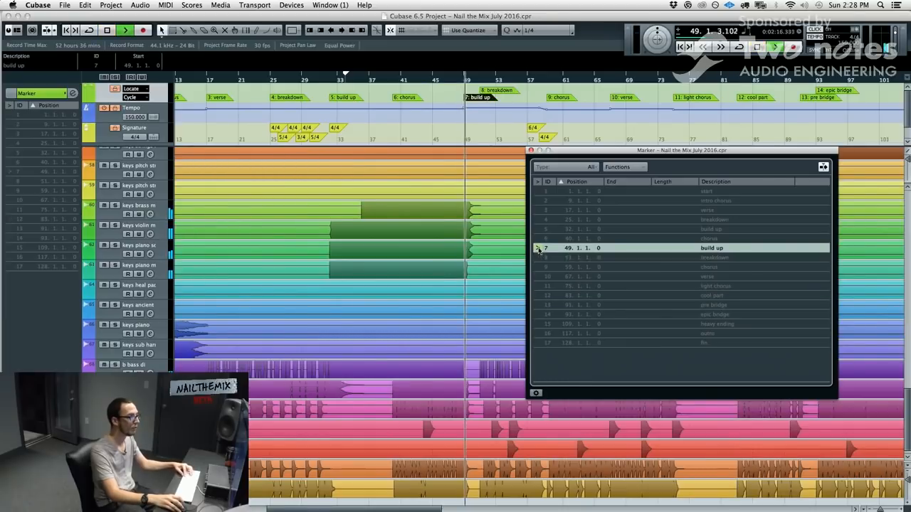
click(539, 276)
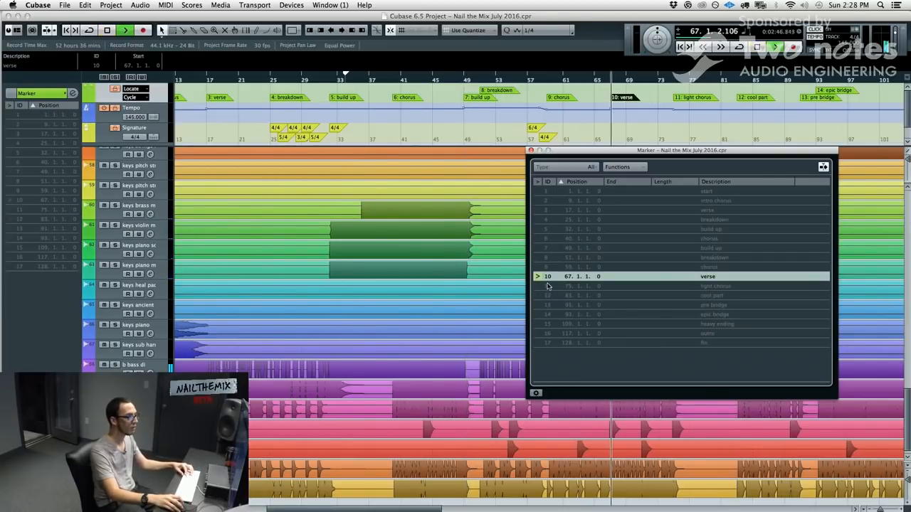
click(539, 333)
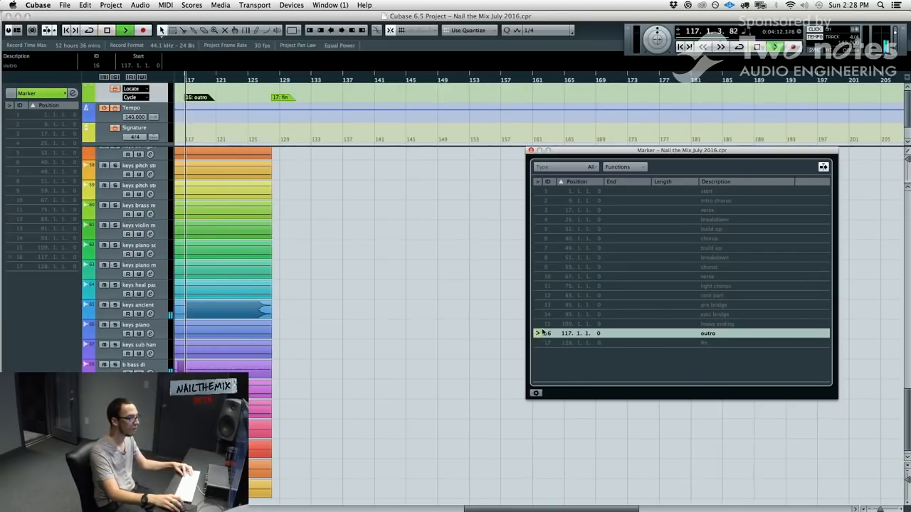
Return the project view to the song's start, reposition the Marker window and open the Control Room Mixer
scroll(286, 254, left, 10)
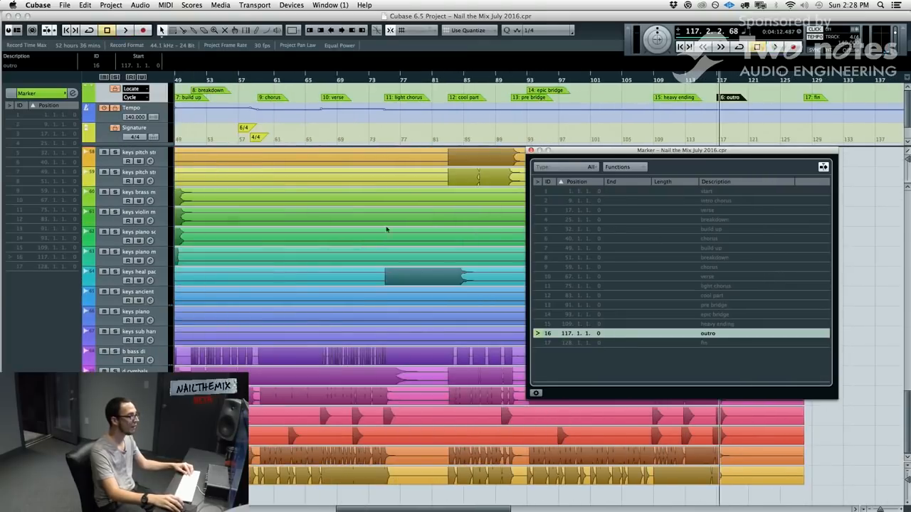
scroll(513, 226, left, 2)
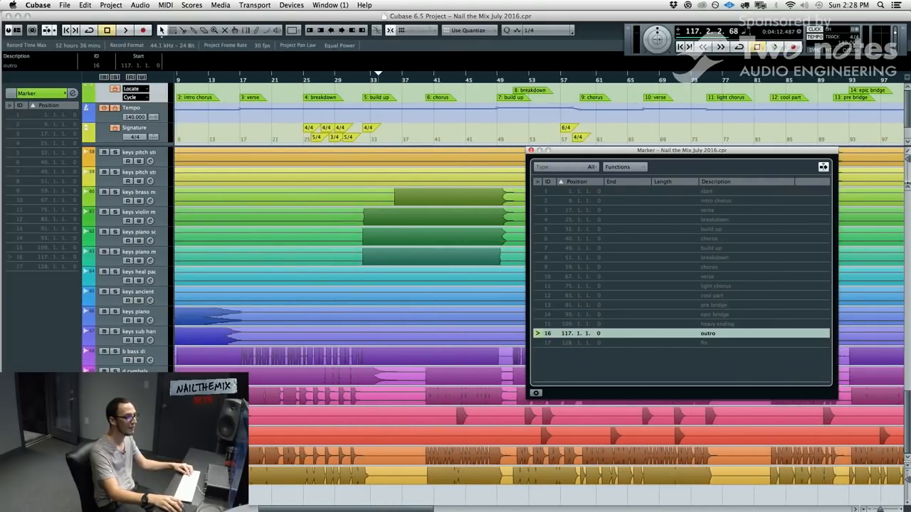
scroll(392, 274, left, 2)
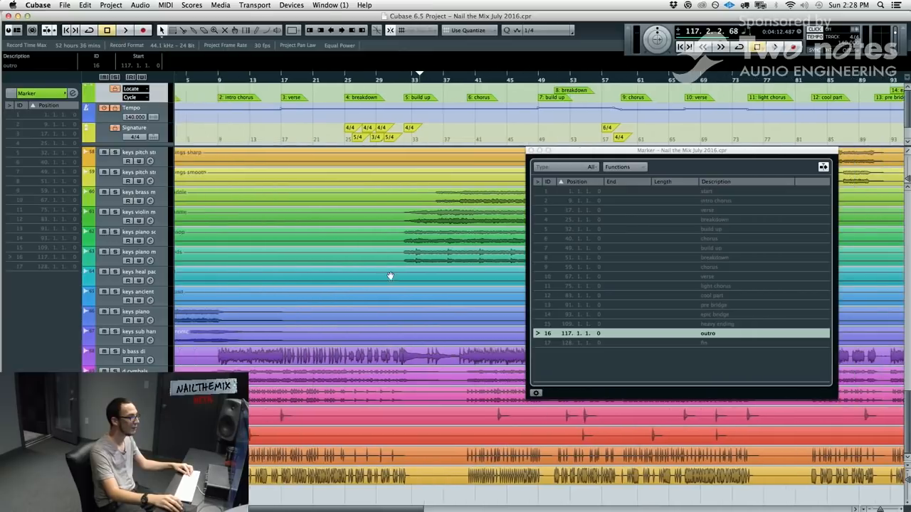
mouse_move(673, 152)
mouse_down()
mouse_move(633, 157)
mouse_move(649, 157)
mouse_up()
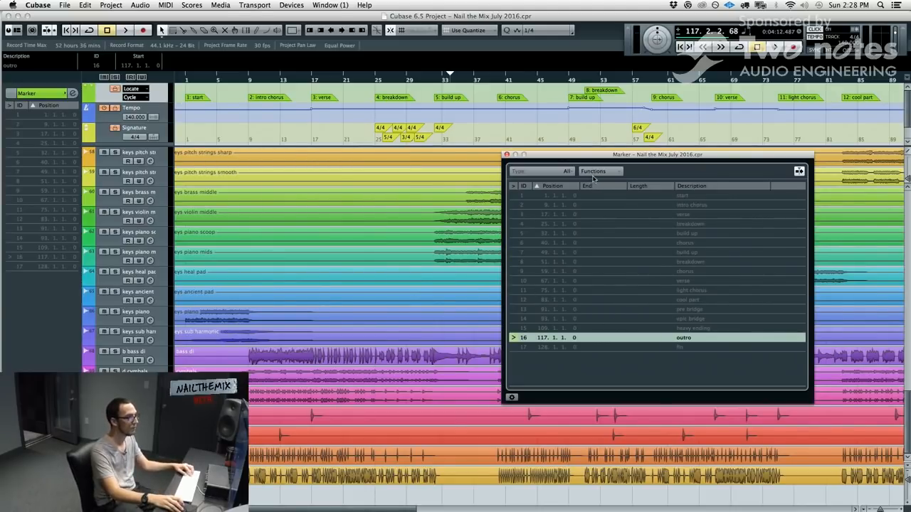
click(289, 5)
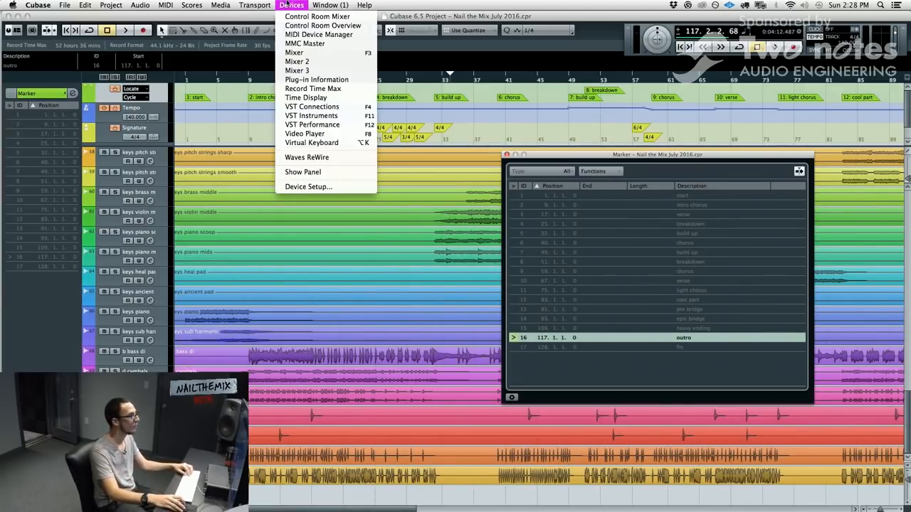
click(299, 15)
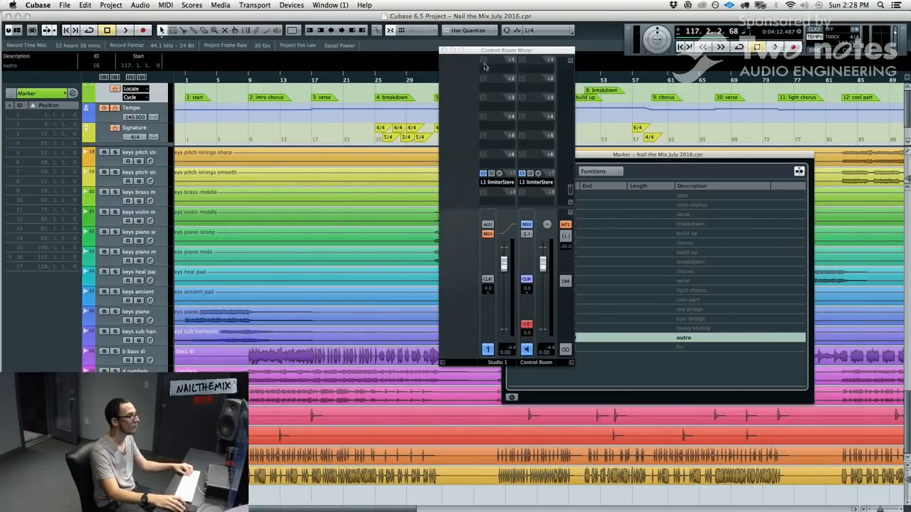